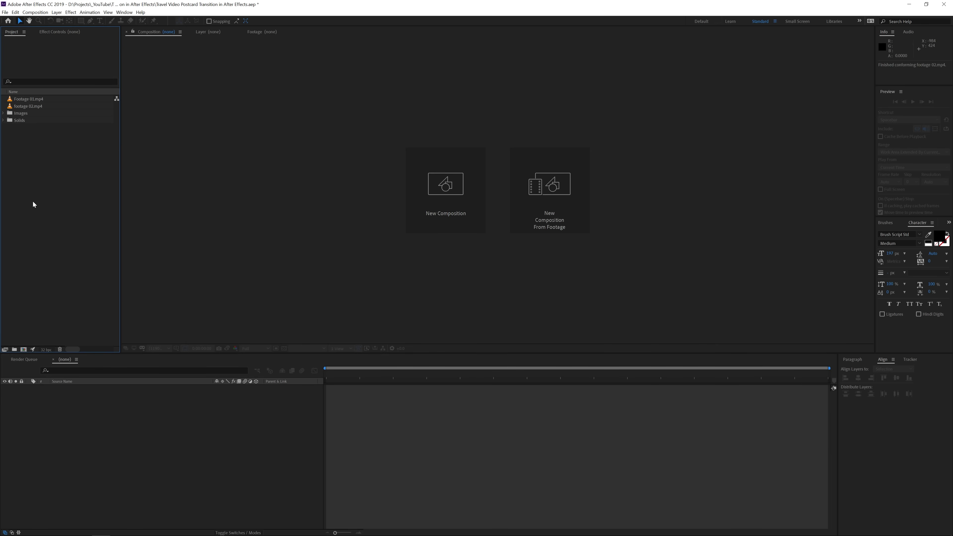
Step: Preview Footage 01.mp4 and footage 02.mp4, scrubbing through the opening seconds of the second clip
double_click(34, 99)
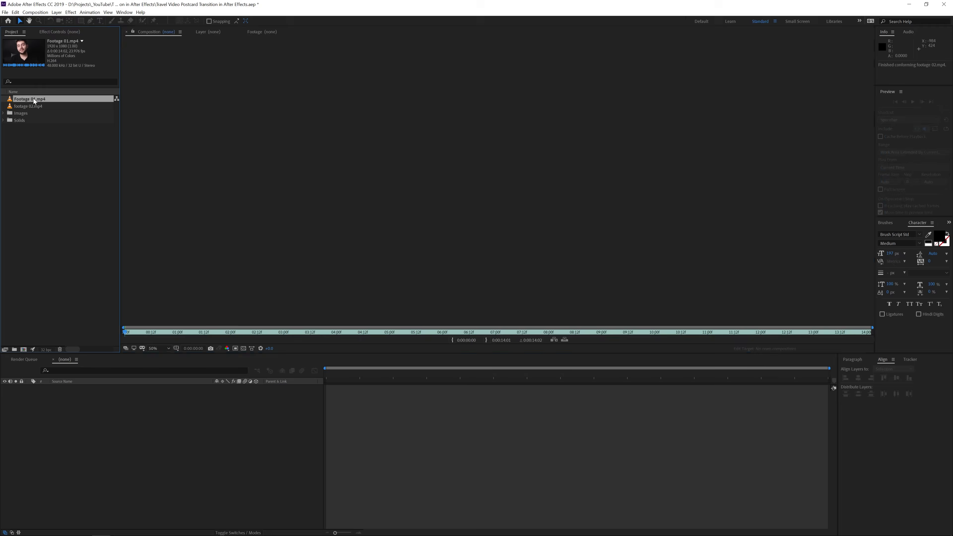
key("slash")
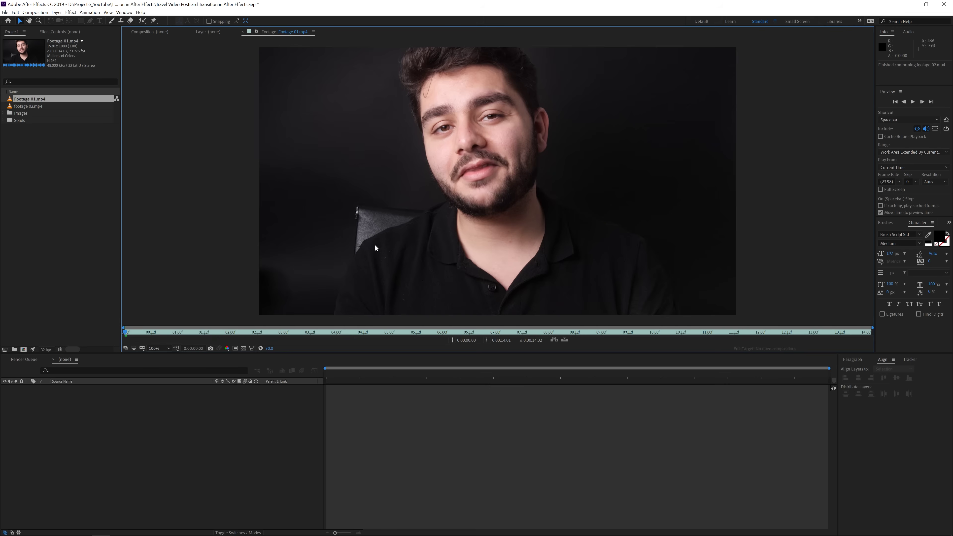
double_click(32, 106)
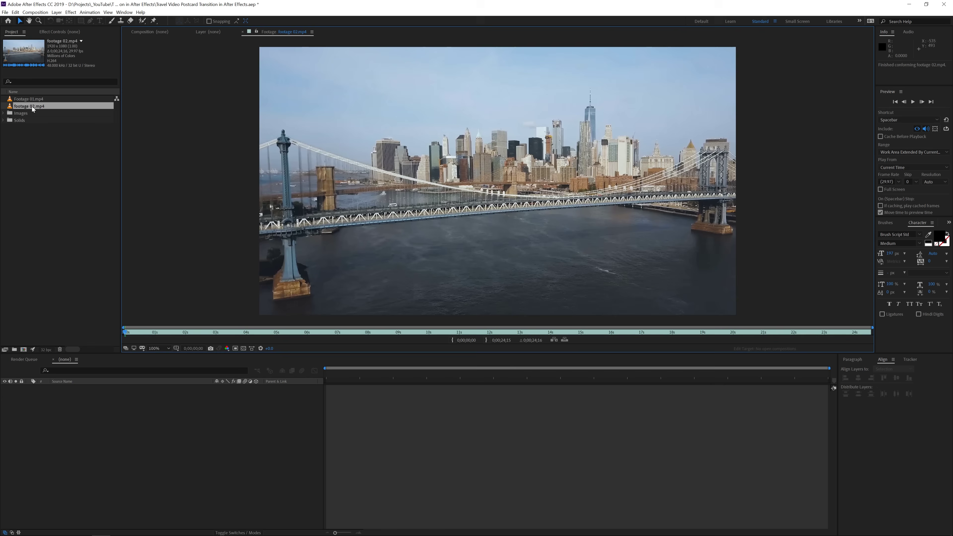
left_click_drag(142, 333, 215, 330)
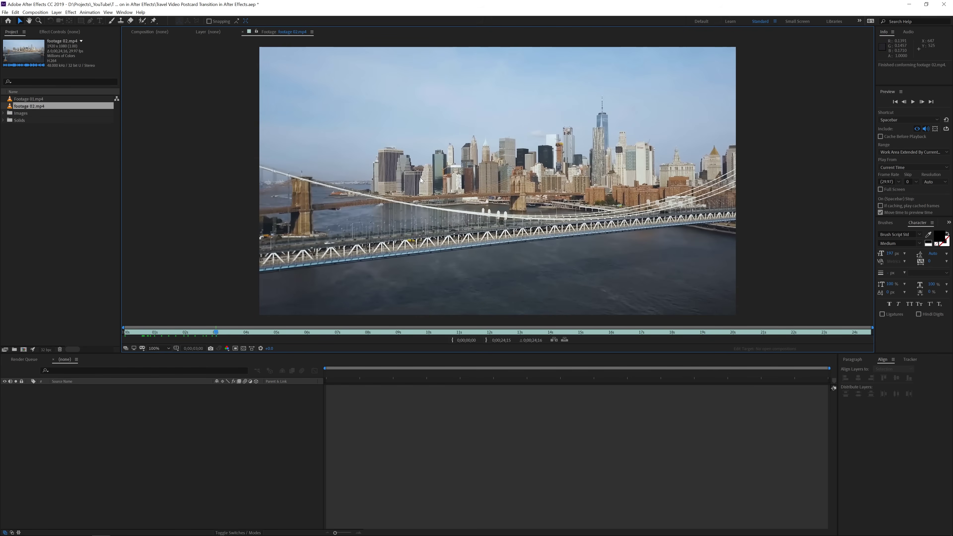
Step: Preview the bridge, grunge frame, New York, Statue of Liberty and taxi pictures in the Images folder
left_click(3, 114)
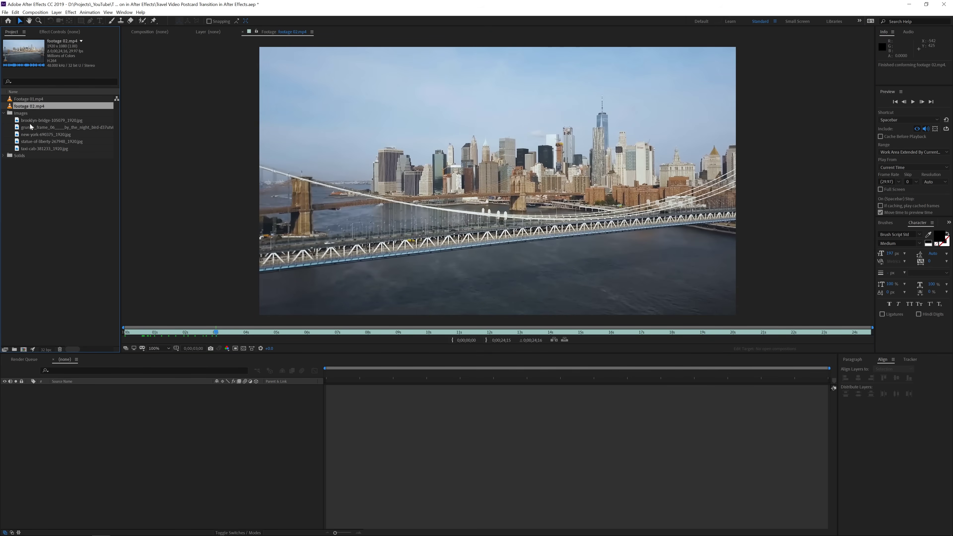
double_click(33, 120)
double_click(37, 126)
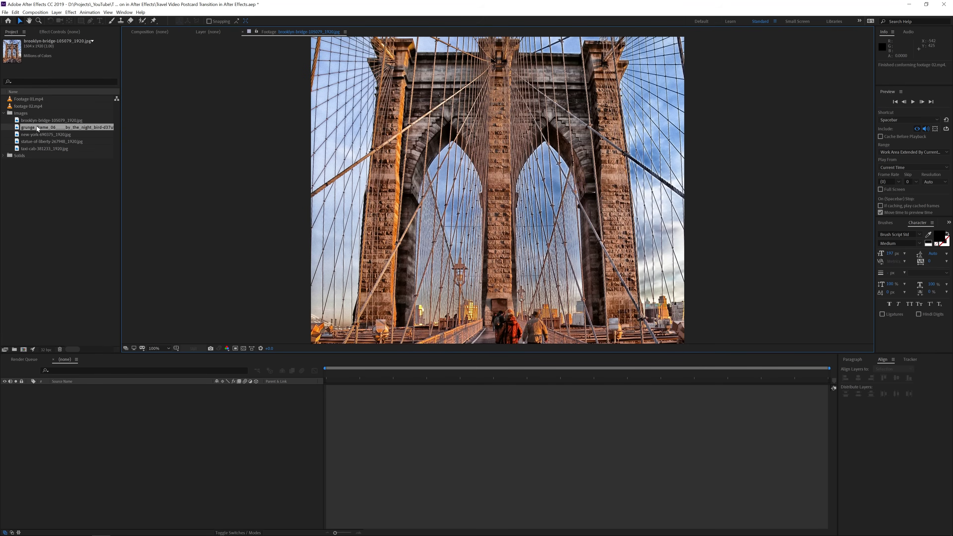
double_click(46, 136)
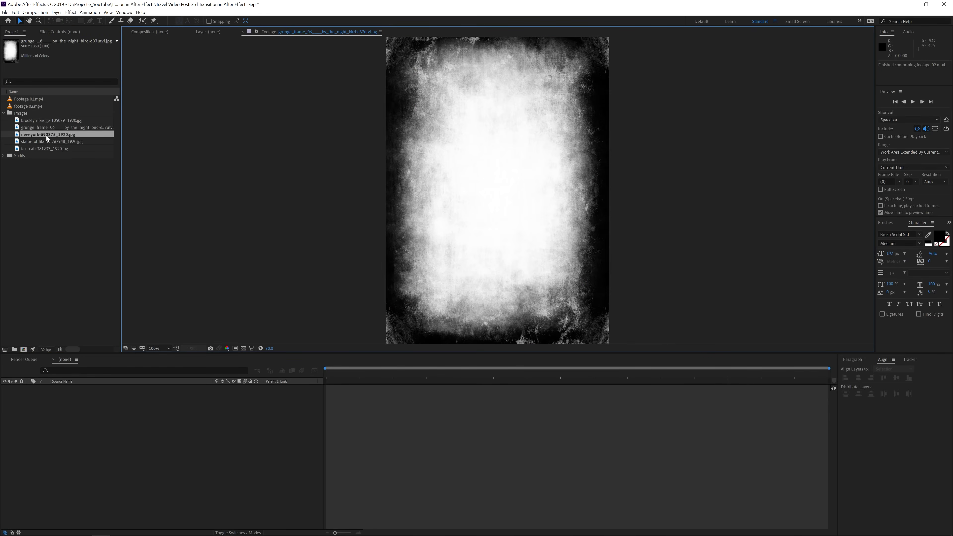
double_click(45, 141)
double_click(45, 147)
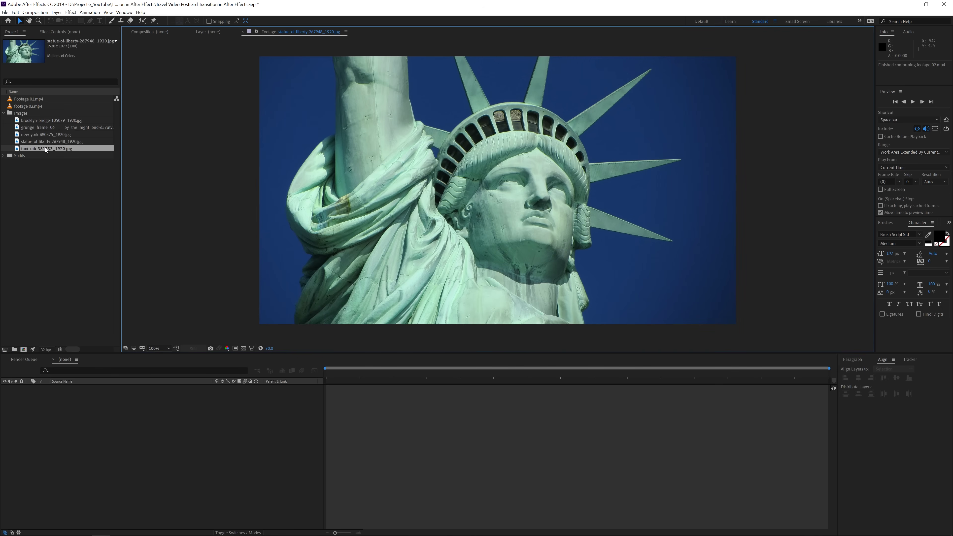
left_click(4, 113)
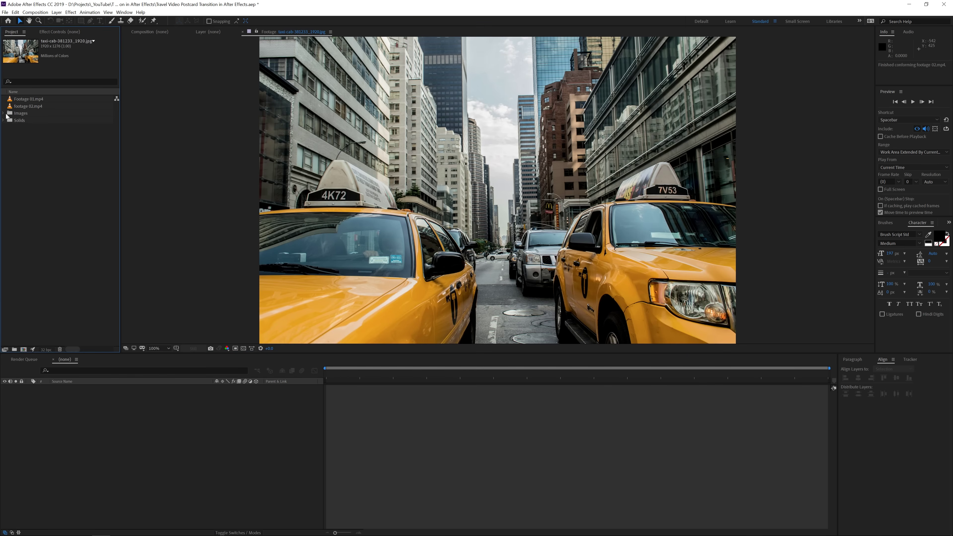
Step: Create a new composition from Footage 01.mp4 and fit it to an enlarged viewer
double_click(27, 100)
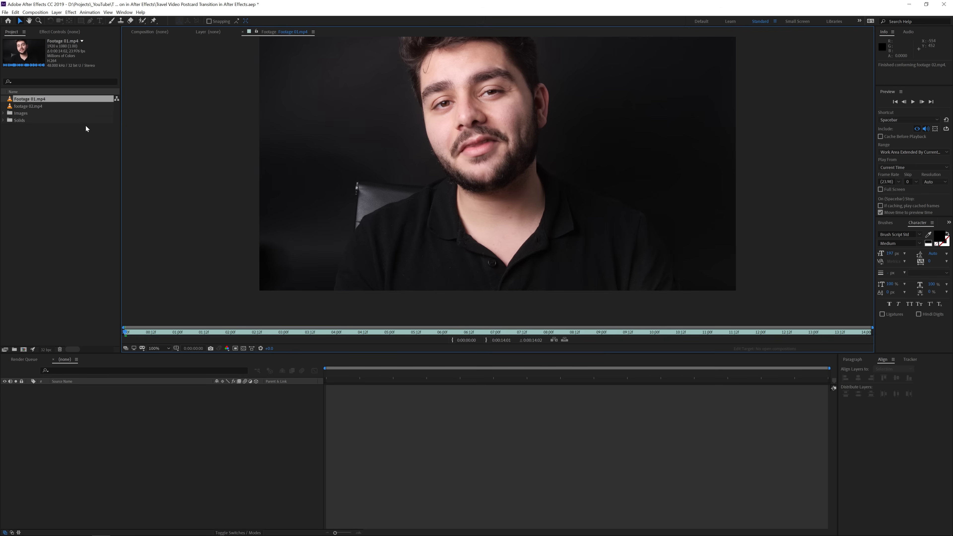
left_click_drag(34, 99, 24, 349)
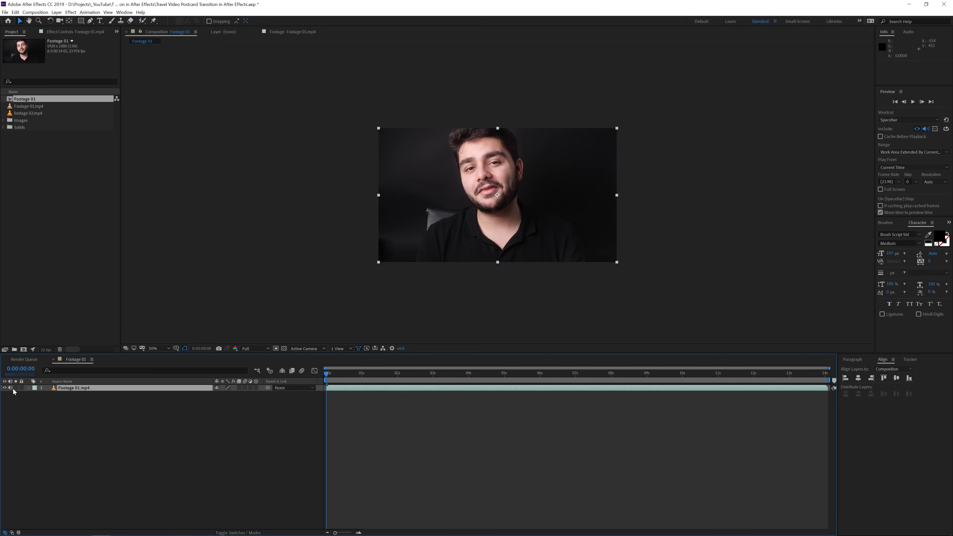
left_click(158, 349)
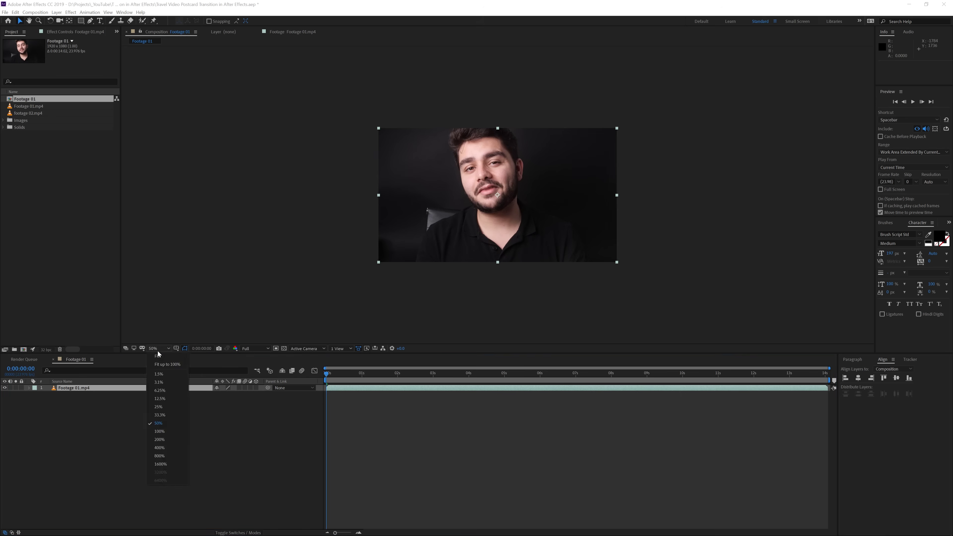
left_click(158, 356)
left_click_drag(322, 354, 316, 392)
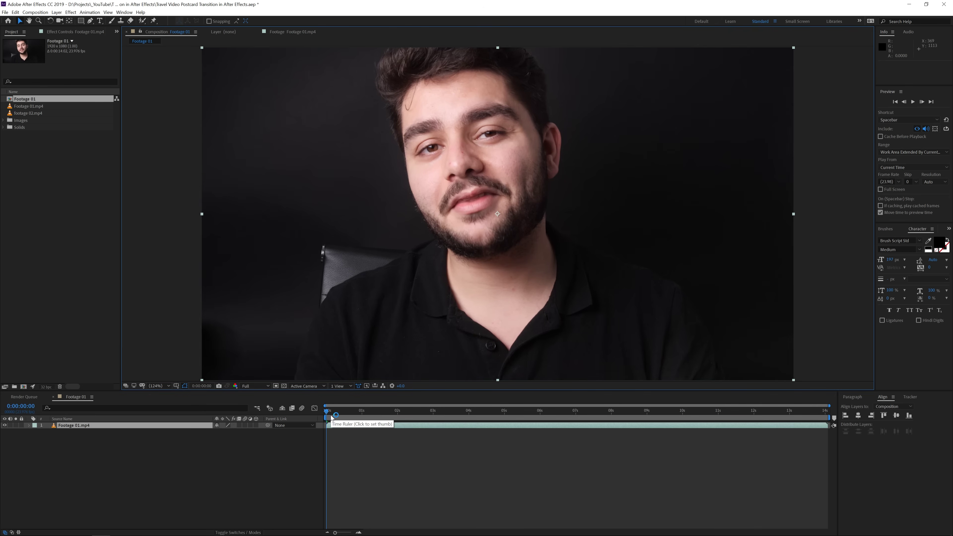
Step: Reveal the audio waveform of the Footage 01.mp4 layer and set the current time to 0:00:08:23, where the speech ends
key("l")
key("l")
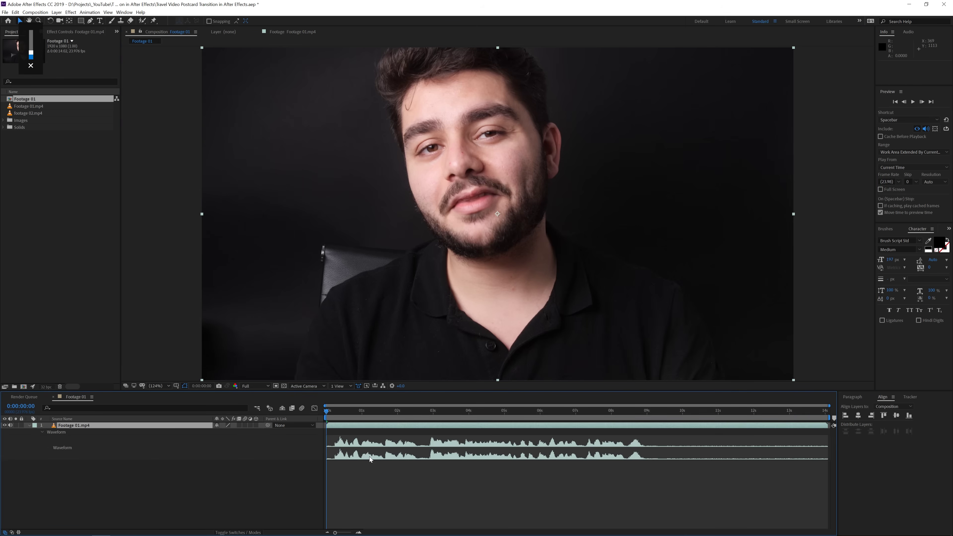
left_click_drag(349, 415, 645, 443)
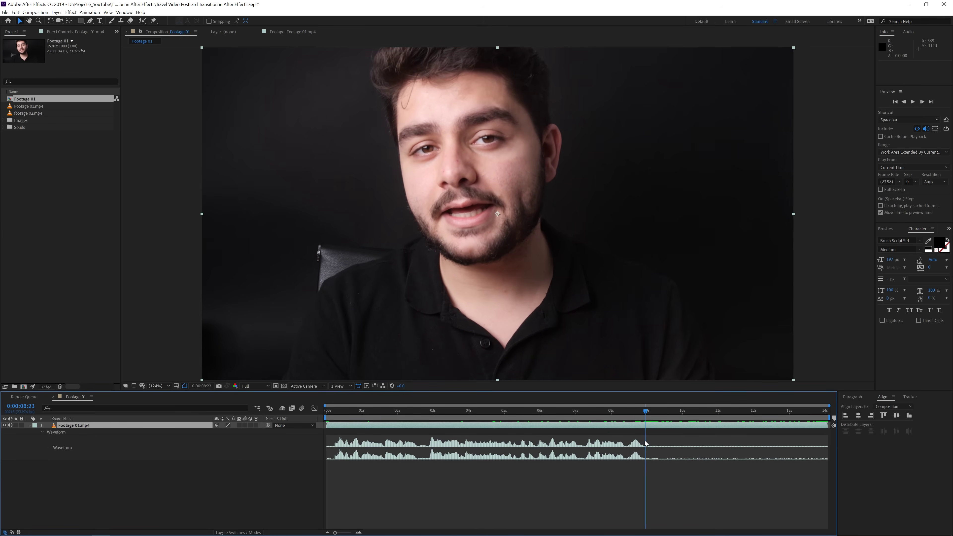
Step: Set the composition's duration to 0:00:34:02 and extend the visible timeline range to its full length
right_click(247, 471)
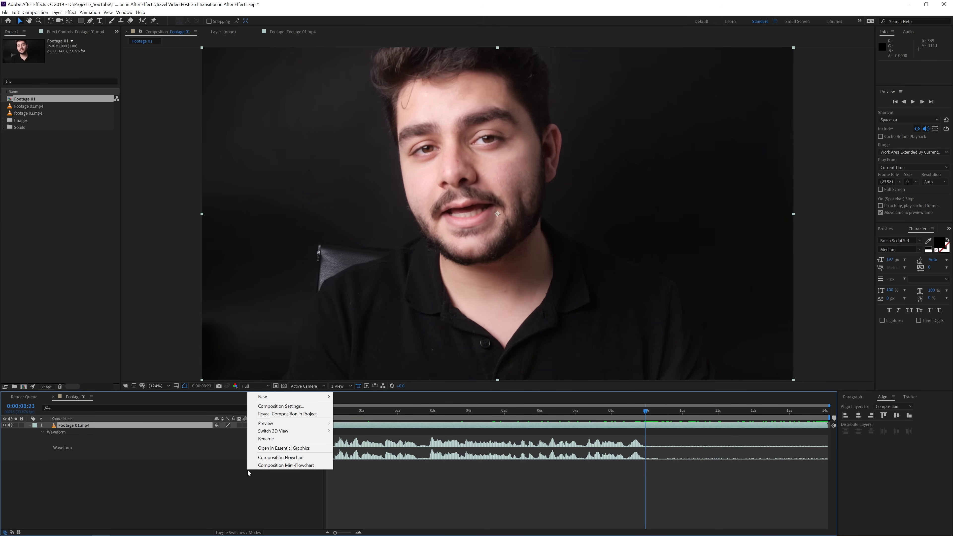
left_click(279, 407)
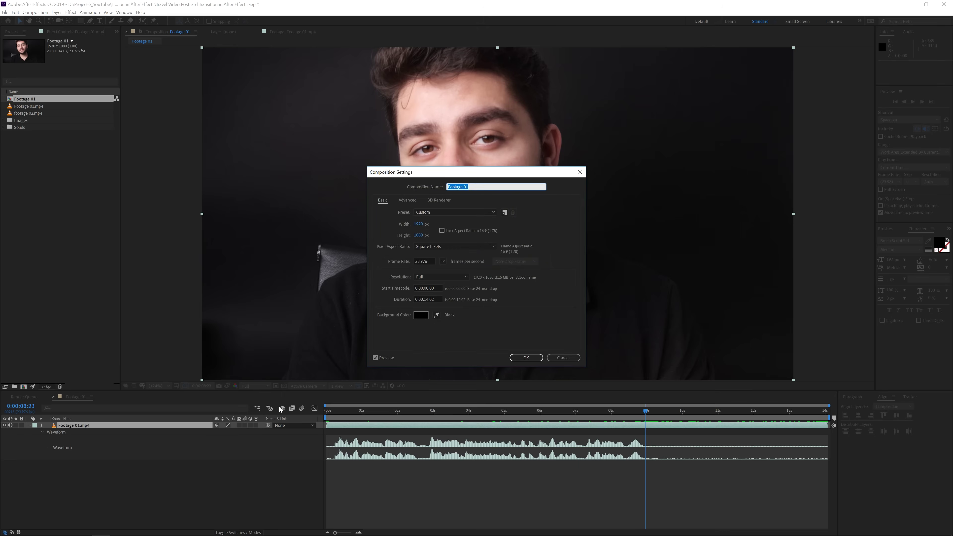
left_click(424, 299)
key("BackSpace")
left_click(526, 358)
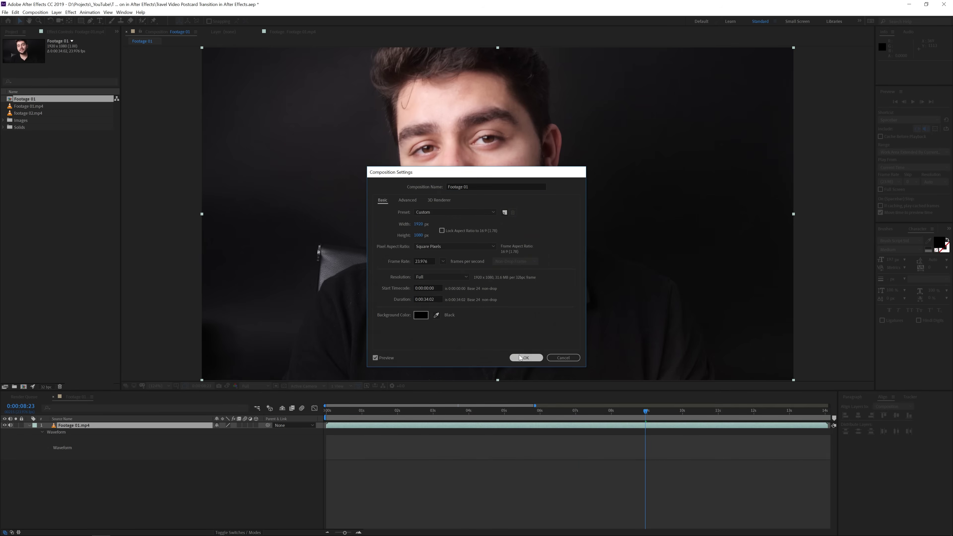
left_click_drag(535, 404, 829, 404)
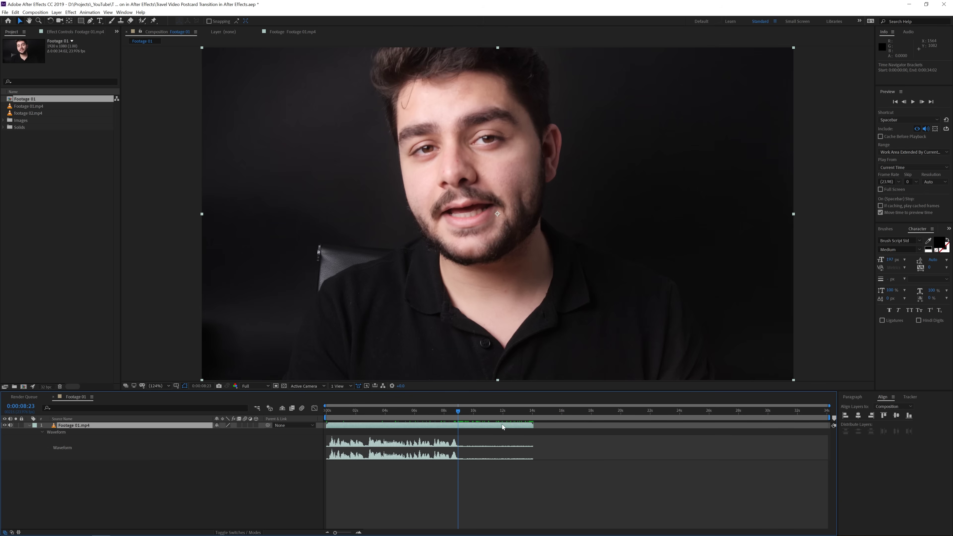
Step: Add footage 02.mp4 above the Footage 01.mp4 layer, starting at 0:00:08:22
left_click_drag(23, 114, 108, 426)
left_click_drag(371, 425, 492, 424)
left_click(458, 410)
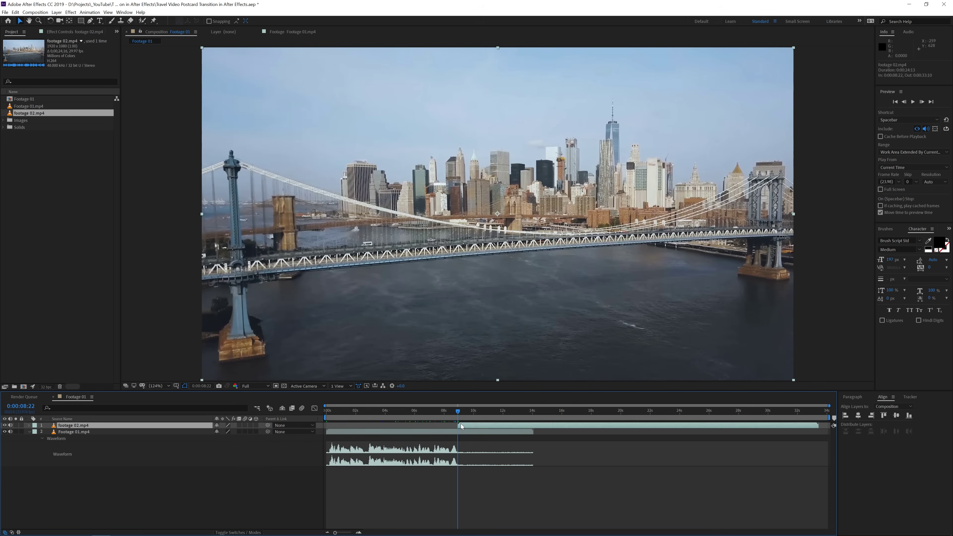
Step: Split the footage 02.mp4 layer at 0:00:08:23 and move the longer part to start at 0:00:19:08
key("Page_Down")
left_click(16, 12)
left_click(42, 105)
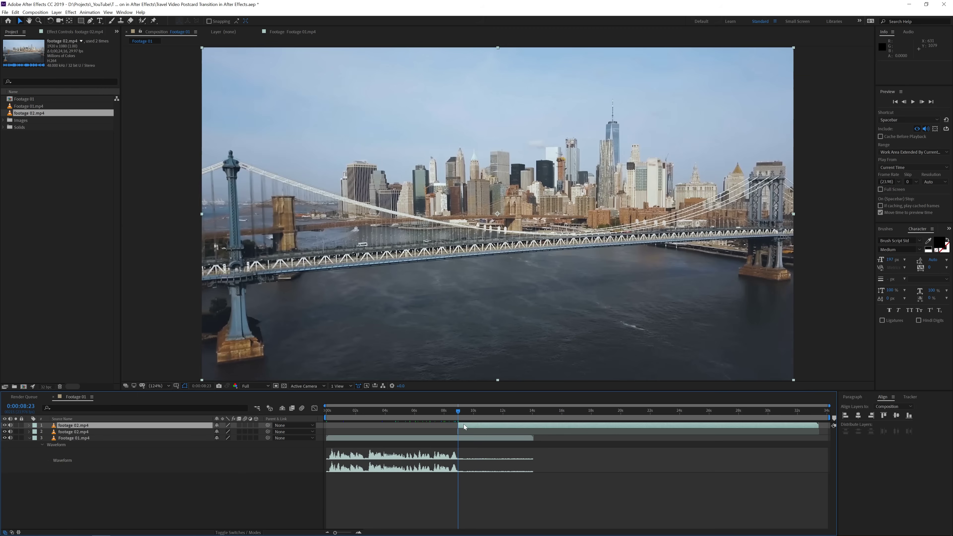
left_click_drag(464, 427, 616, 427)
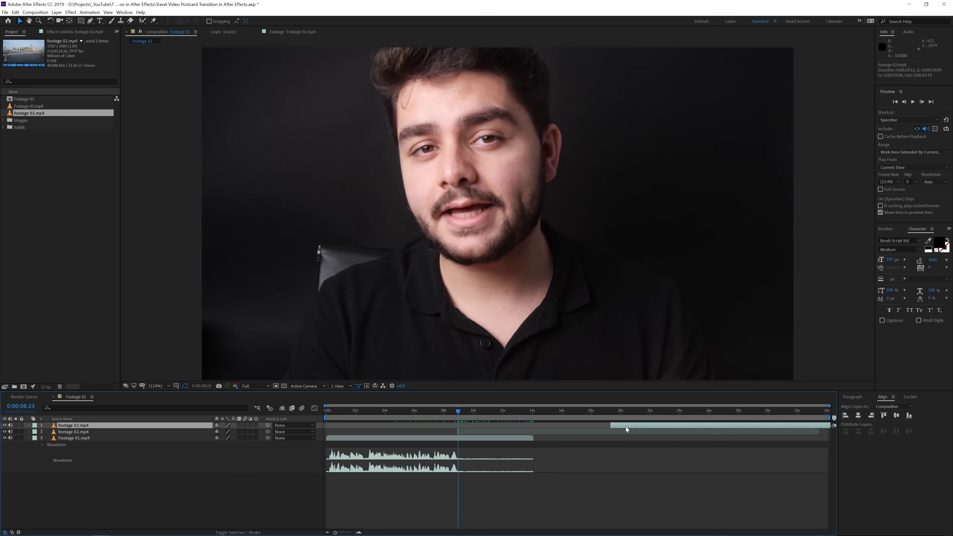
Step: Freeze the one-frame footage 02.mp4 piece and extend it to 0:00:19:07, meeting the start of the moving clip
right_click(457, 433)
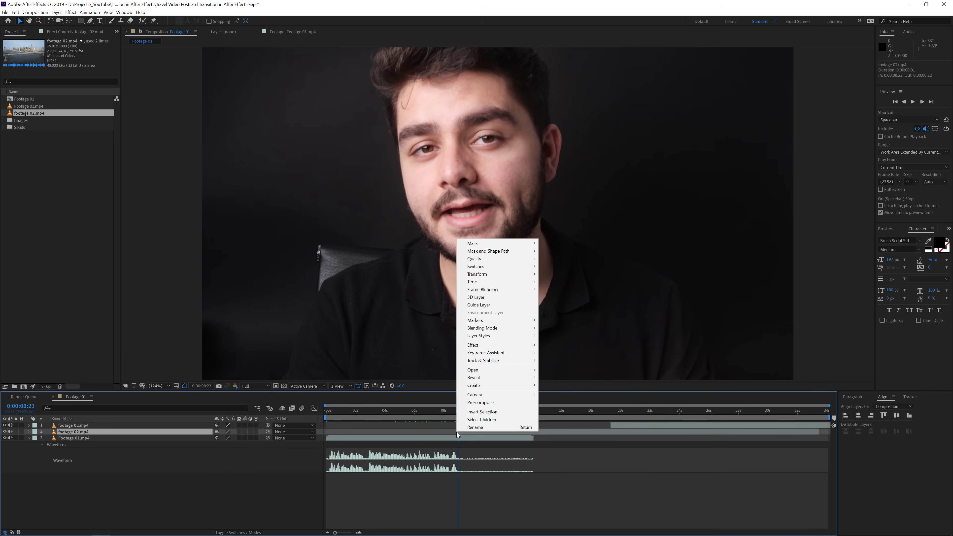
mouse_move(488, 282)
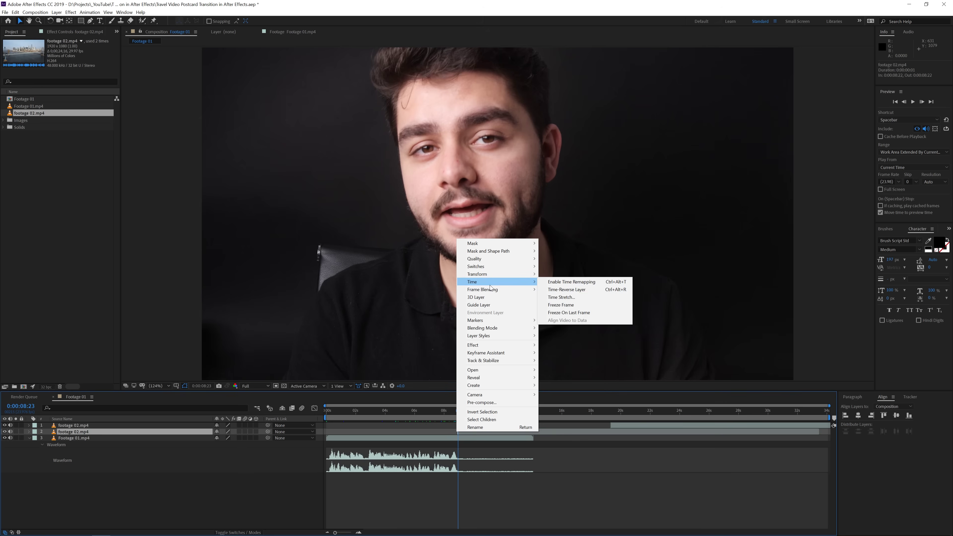
left_click(570, 306)
left_click_drag(458, 432, 602, 435)
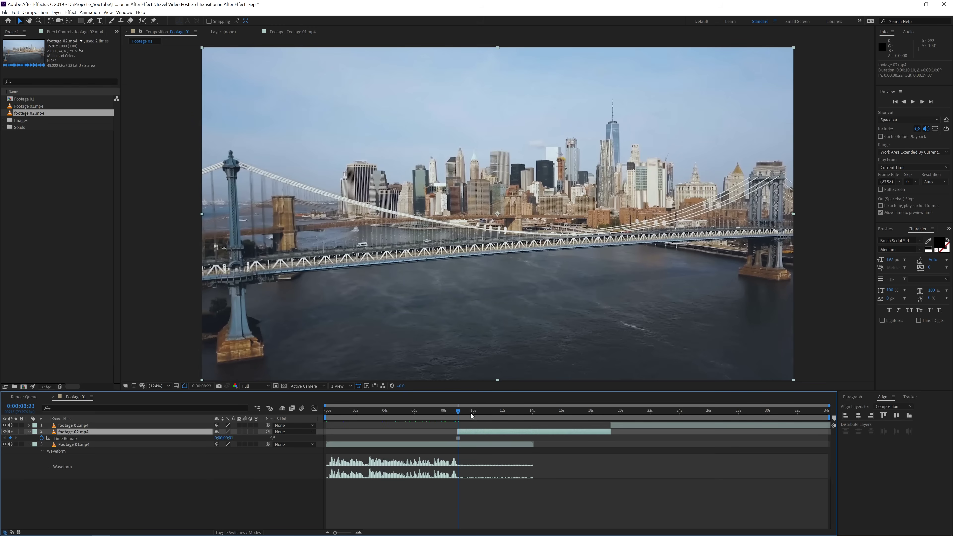
left_click_drag(458, 412, 459, 448)
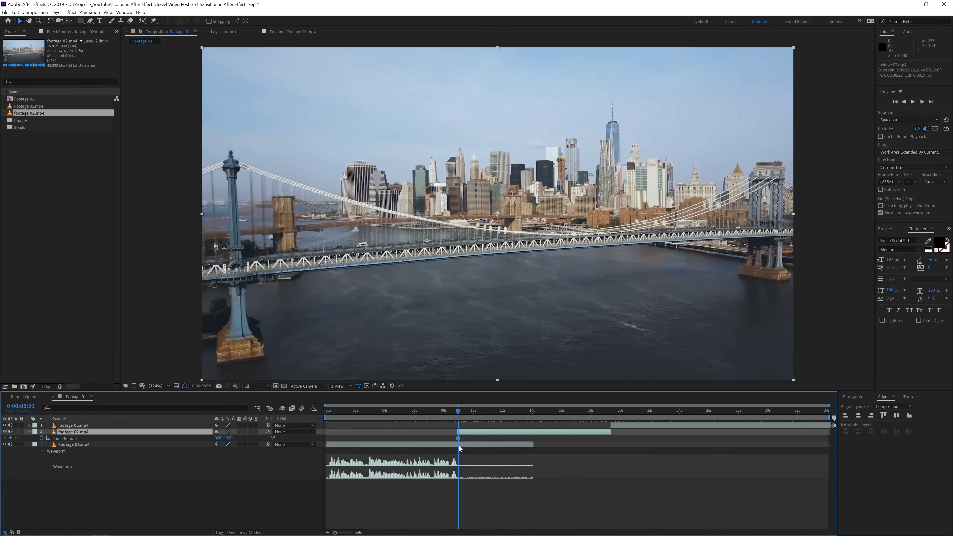
Step: Draw a large red rectangle as a new shape layer and centre it horizontally and vertically in the composition
left_click(214, 489)
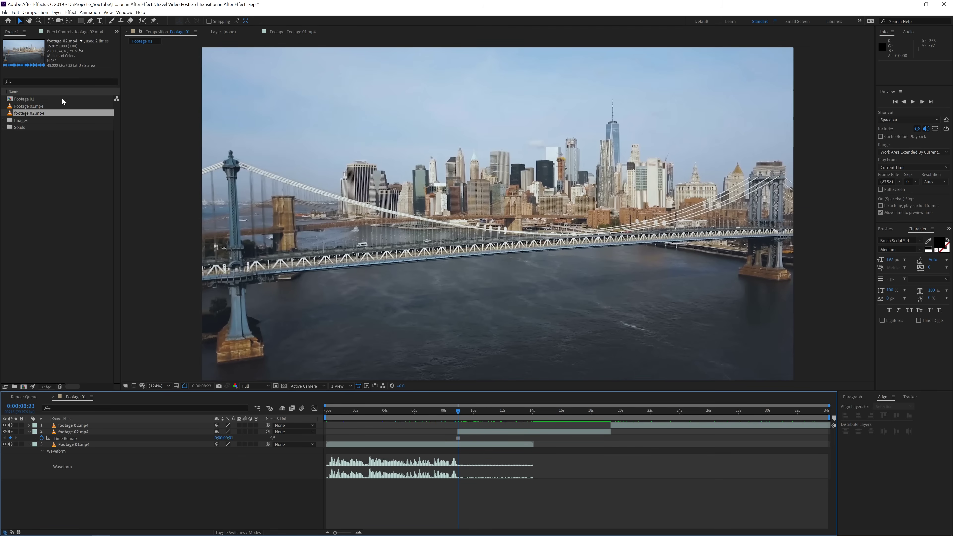
left_click(81, 20)
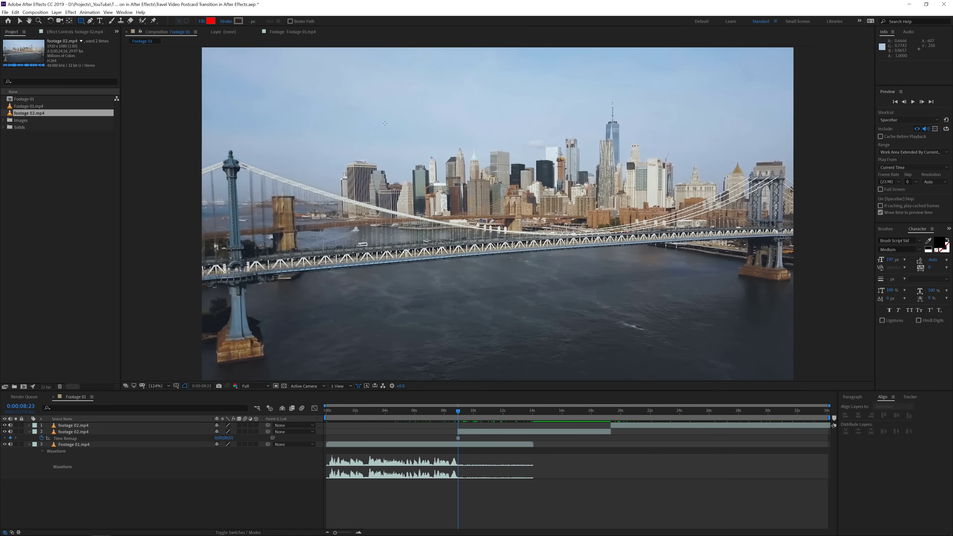
left_click_drag(304, 92, 690, 331)
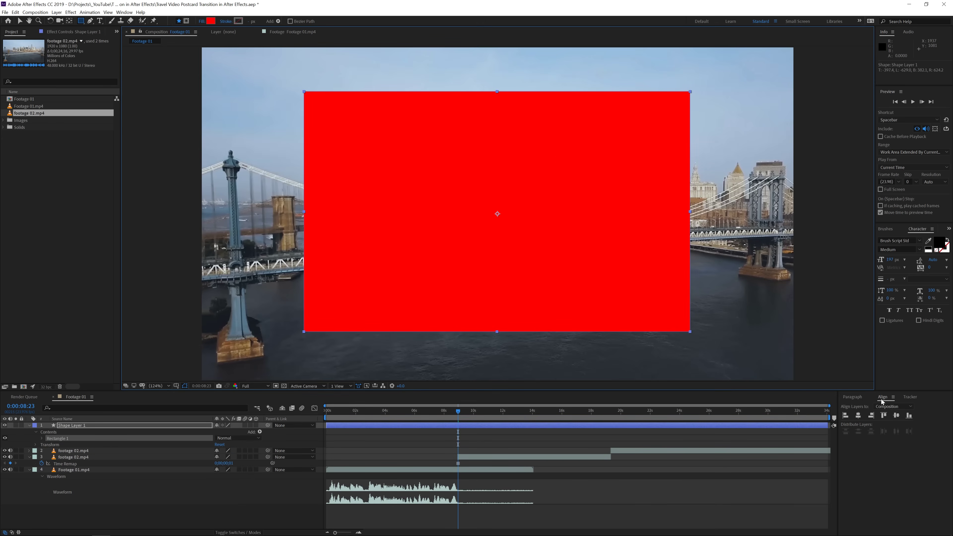
left_click(124, 12)
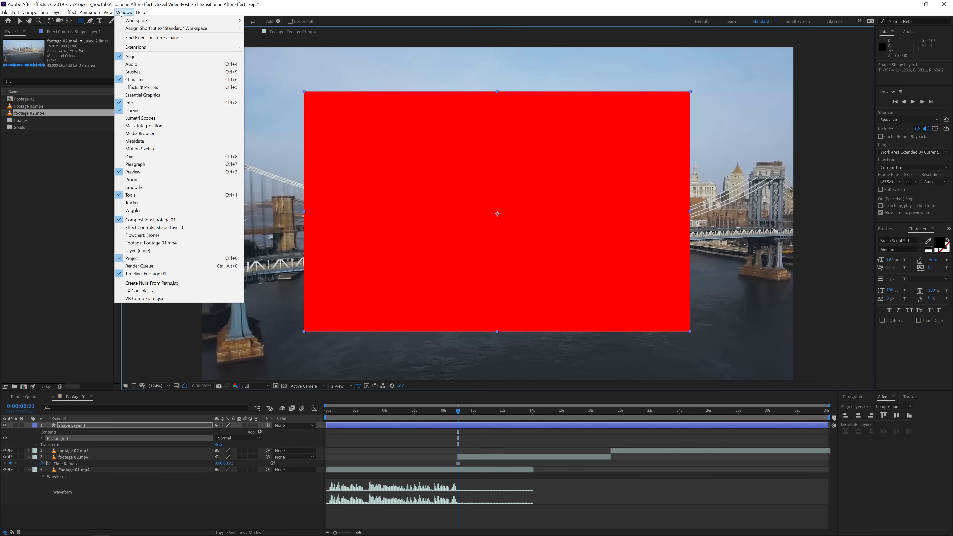
left_click(858, 415)
left_click(898, 418)
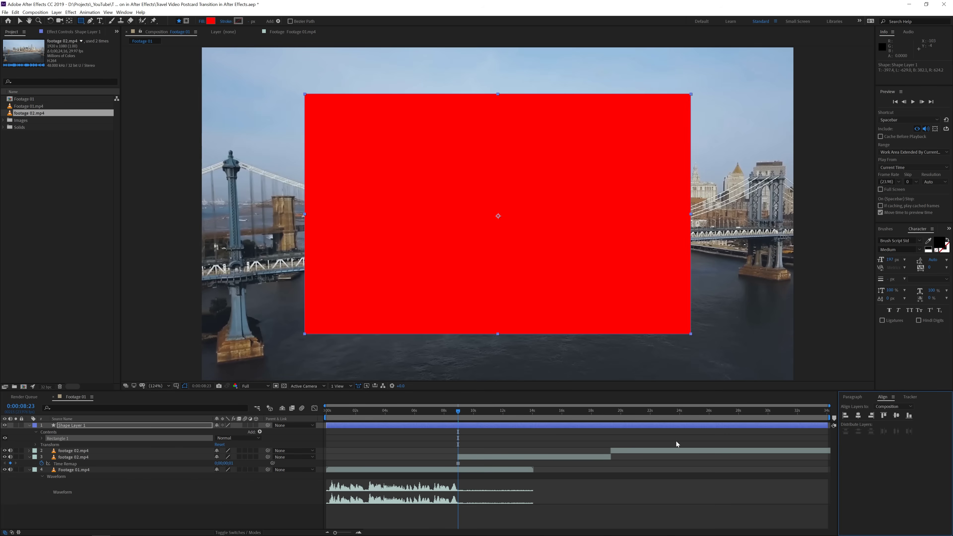
Step: Find the Roughen Edges effect and apply it to the red rectangle's shape layer
left_click(571, 429)
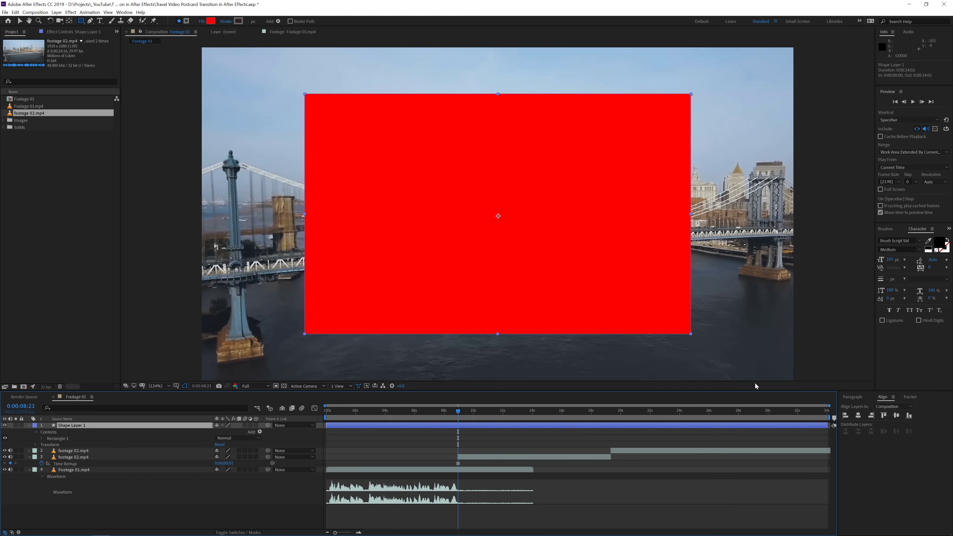
left_click(948, 229)
left_click(927, 238)
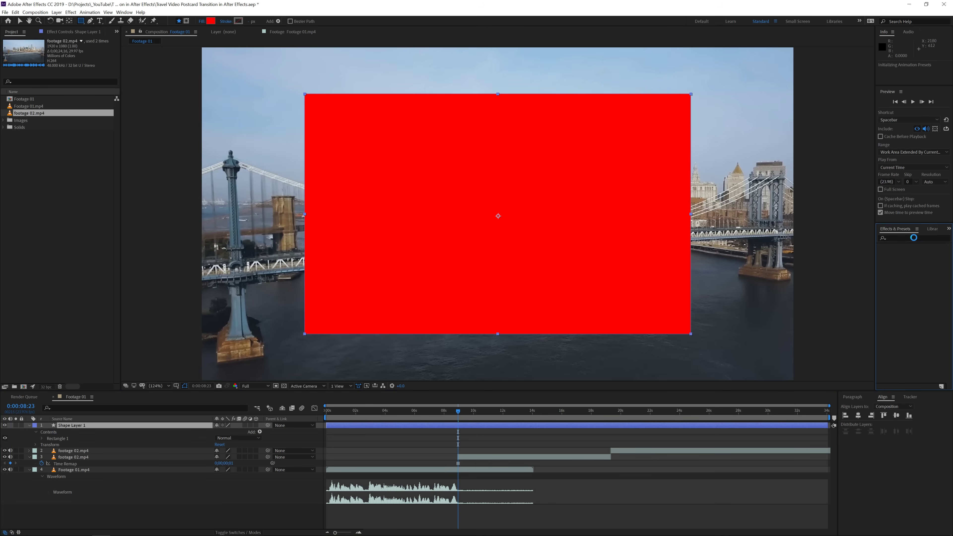
left_click(897, 238)
type("roughen")
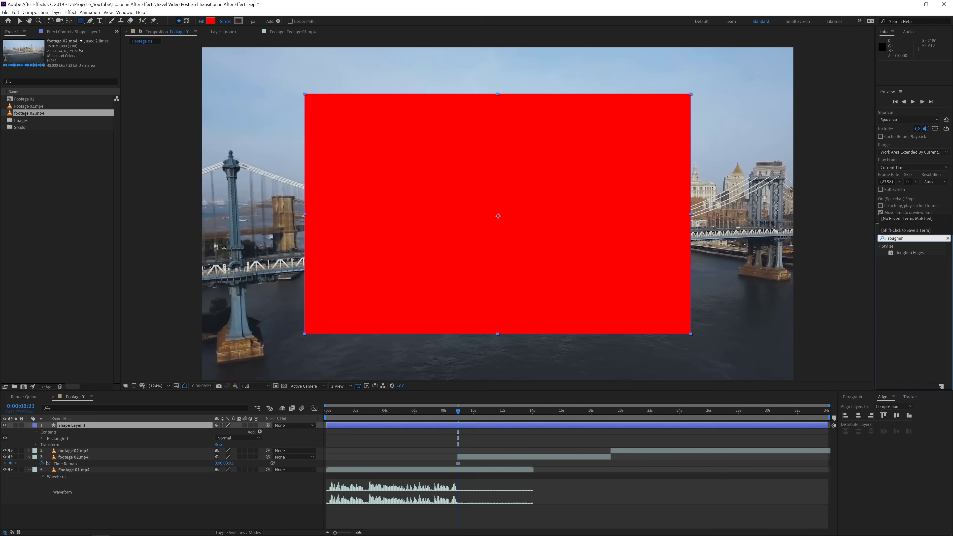
left_click_drag(913, 259, 498, 220)
key("v")
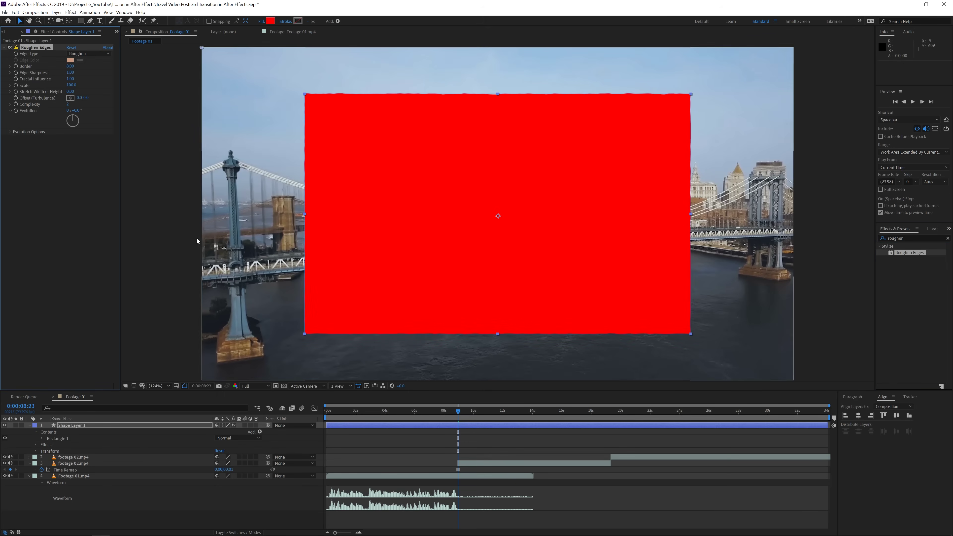
Step: Try a larger Border value and a Complexity of 5 in the red rectangle's Roughen Edges effect
left_click(172, 248)
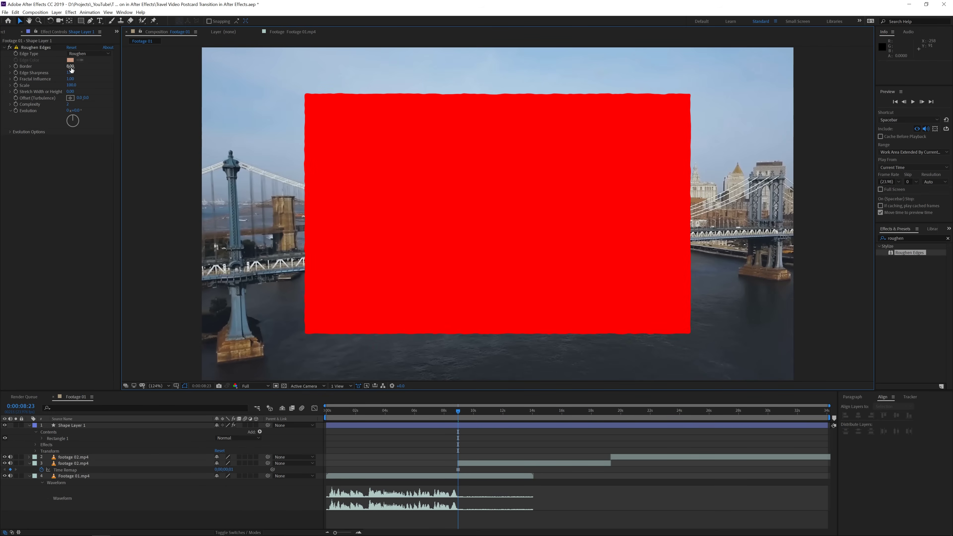
left_click_drag(71, 69, 128, 70)
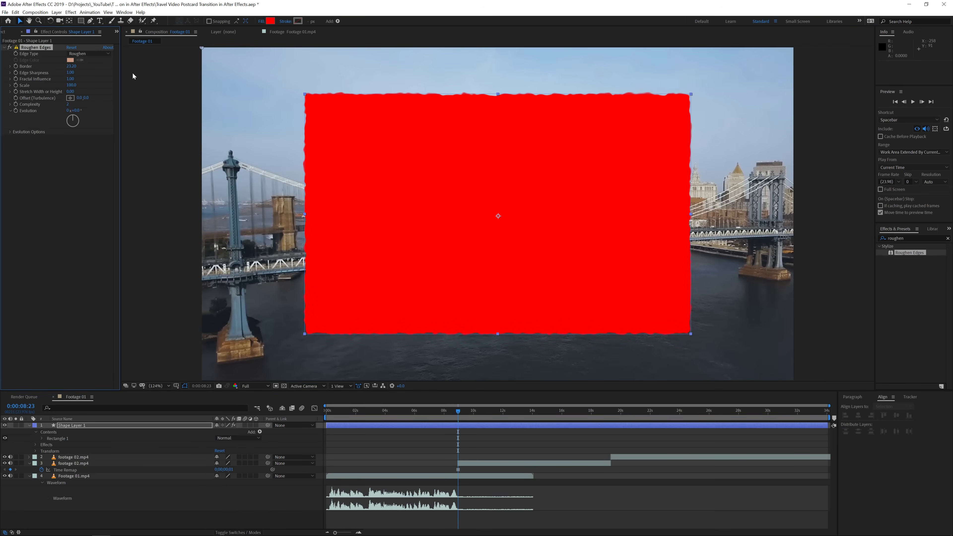
left_click(69, 105)
type("5")
key("Return")
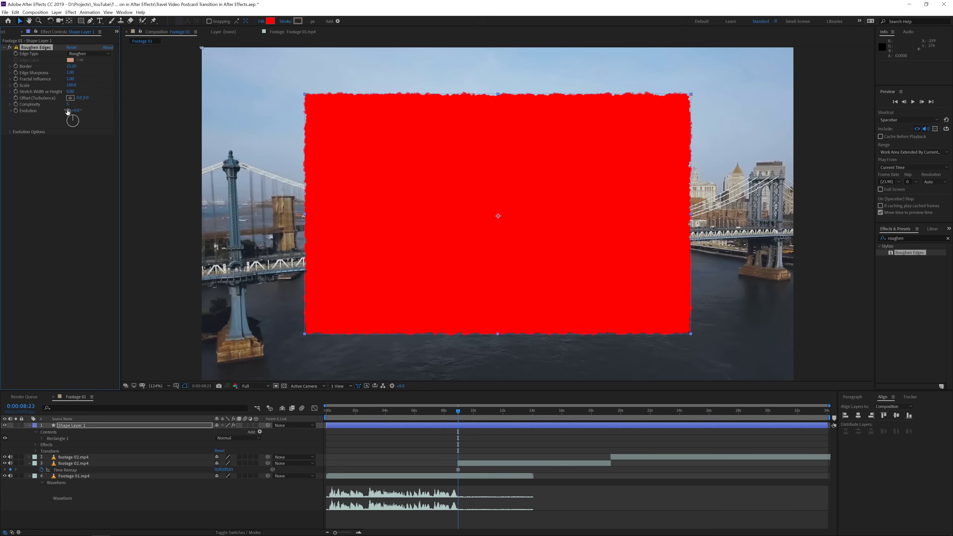
Step: Set the Roughen Edges effect's Complexity to 3, Scale to 50 and Border to 15
left_click(68, 105)
type("3")
key("Return")
left_click(70, 86)
type("50")
key("Return")
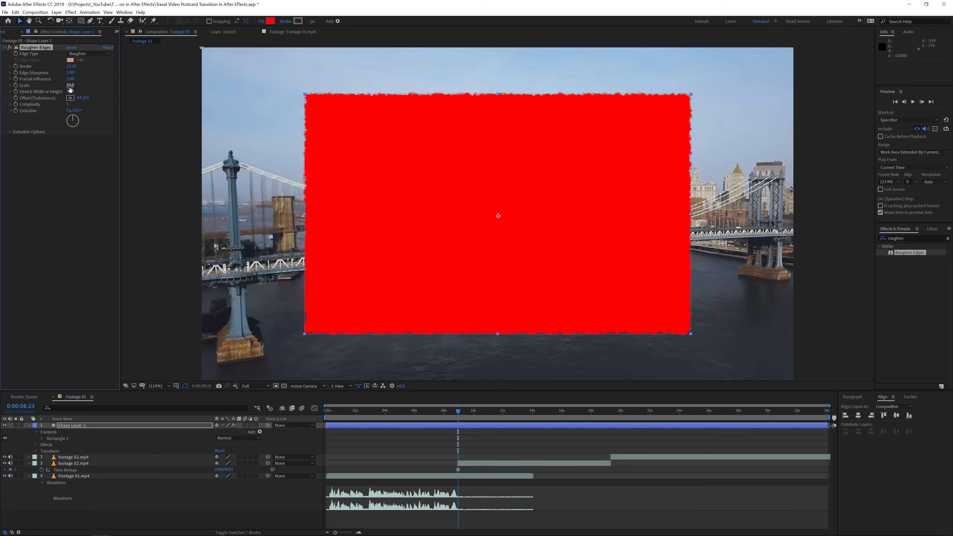
left_click(71, 66)
type("15")
key("Return")
left_click(38, 191)
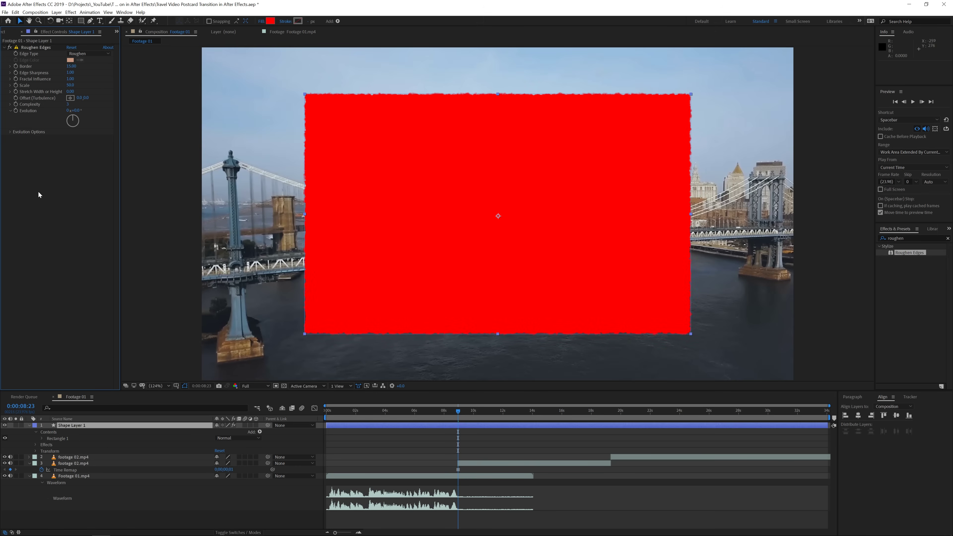
left_click(171, 291)
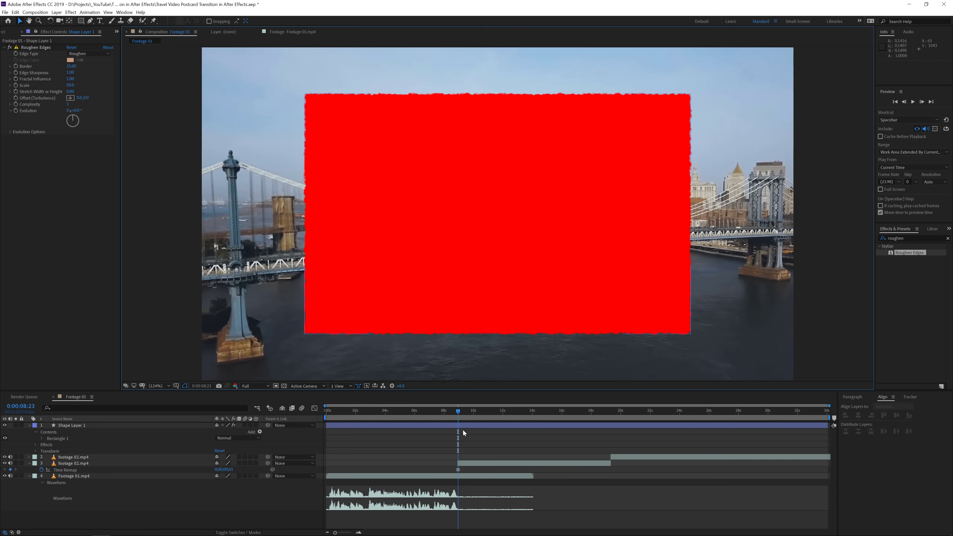
Step: Pre-compose the red rectangle's shape layer as "Postcard Shape", moving all attributes into the new composition
left_click(465, 422)
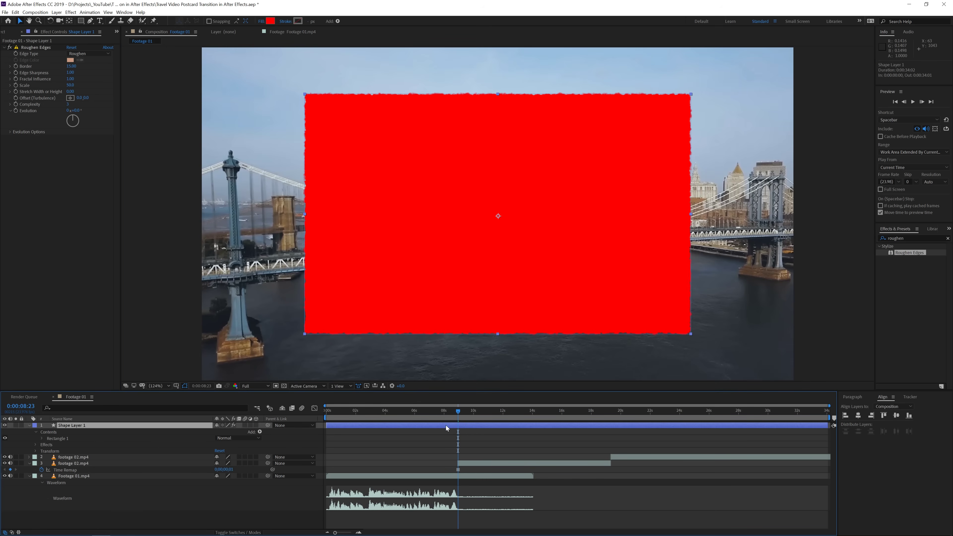
left_click(56, 12)
left_click(93, 248)
type("Postcard Shape")
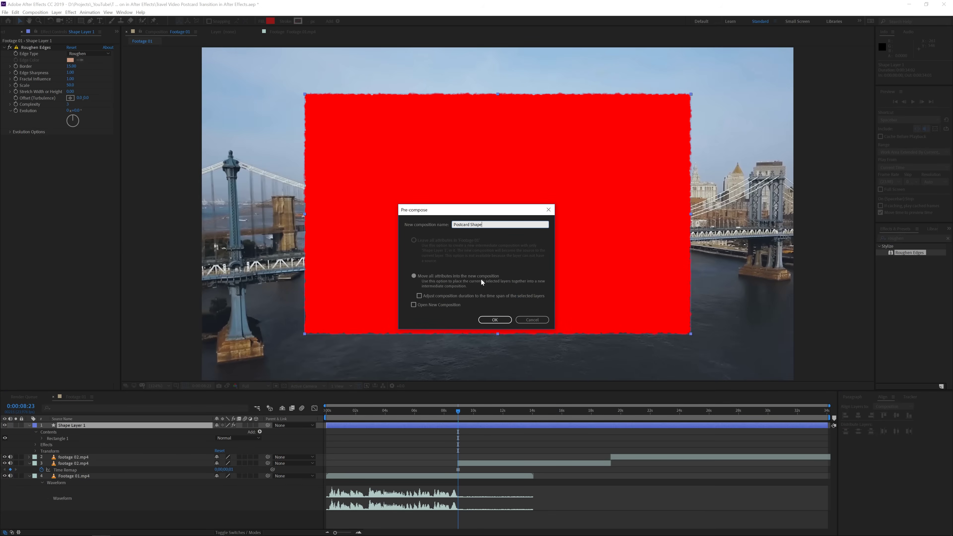
left_click(496, 319)
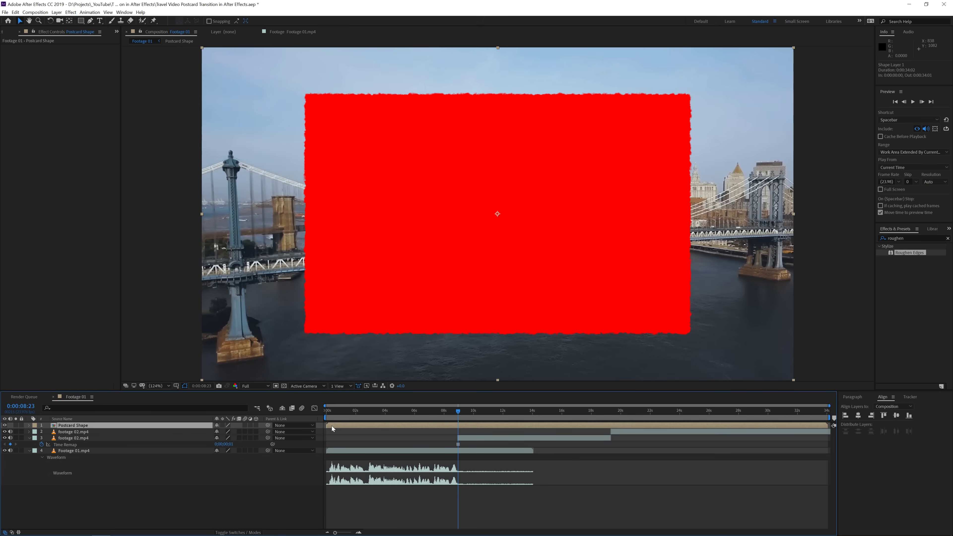
Step: Move the Postcard Shape layer in time so it starts together with the frozen footage 02.mp4 clip
left_click_drag(331, 426, 438, 430)
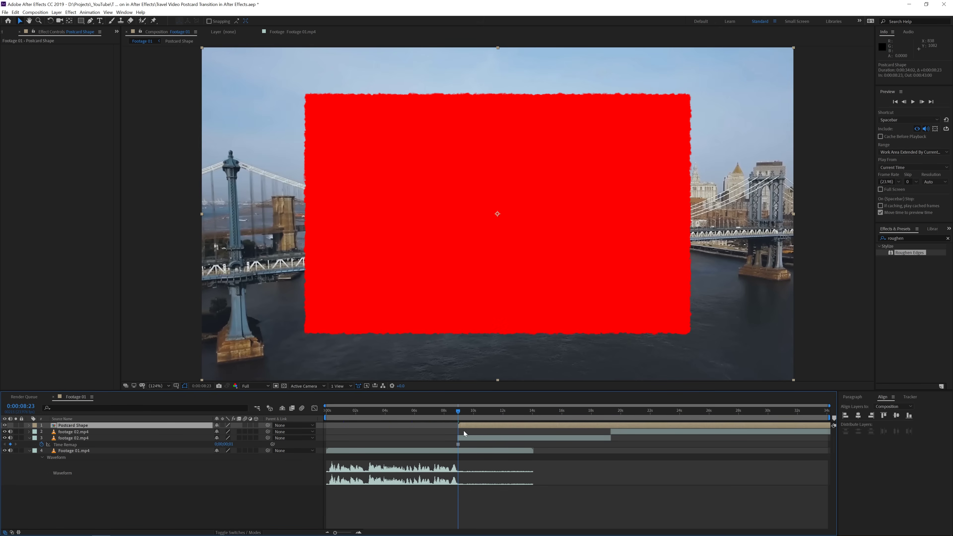
left_click(360, 532)
left_click_drag(456, 413, 453, 413)
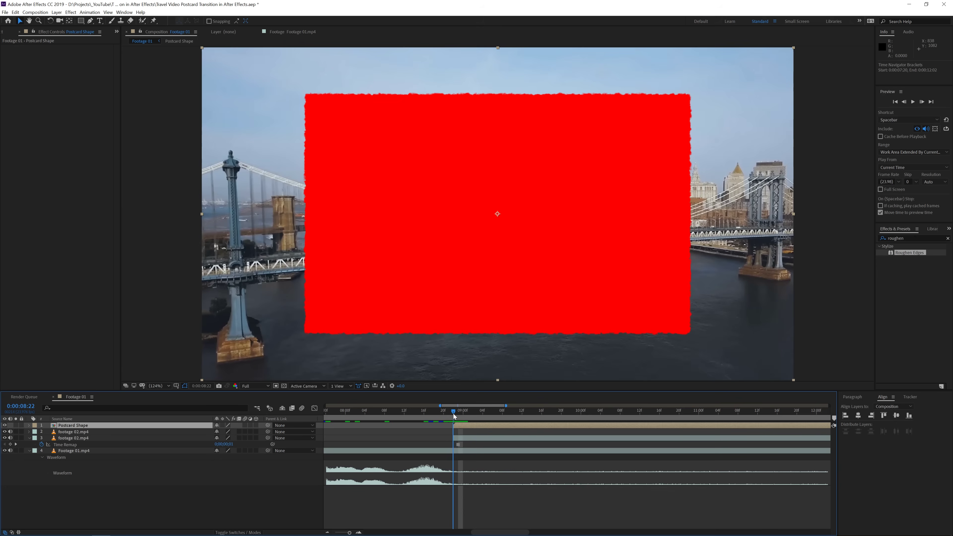
left_click(457, 438)
left_click_drag(454, 412, 459, 413)
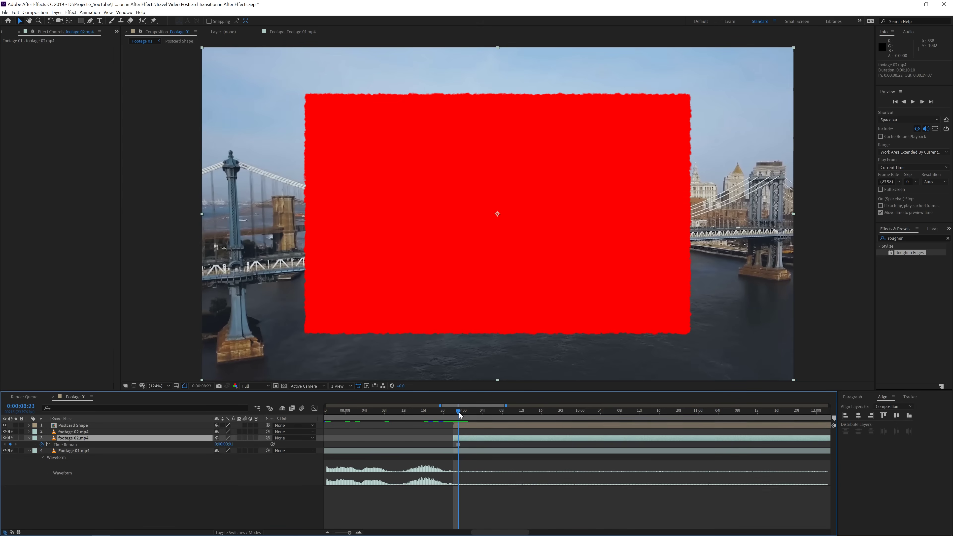
left_click(457, 426)
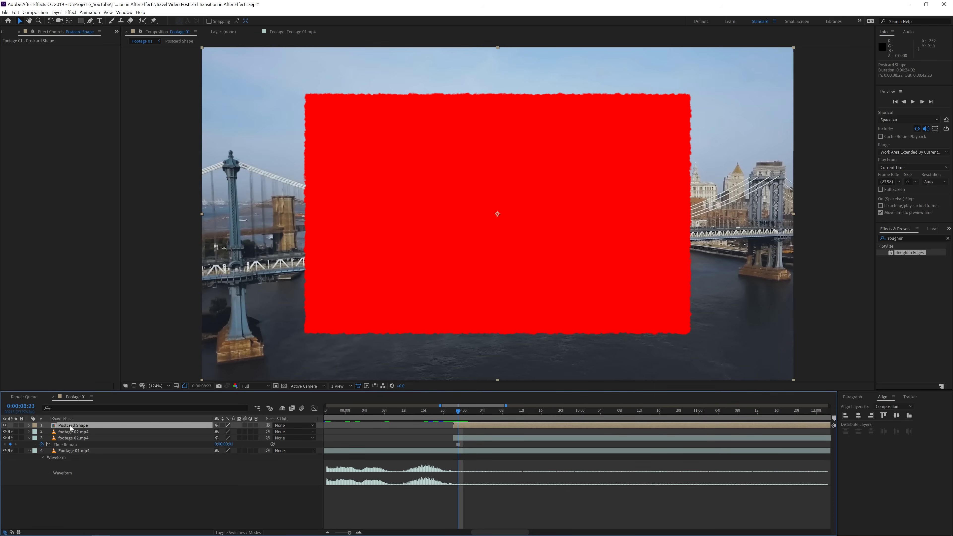
Step: Place Postcard Shape directly above the frozen footage 02.mp4 layer, set it as that layer's alpha matte, and check the result at 0:00:09:06
left_click_drag(70, 428, 75, 438)
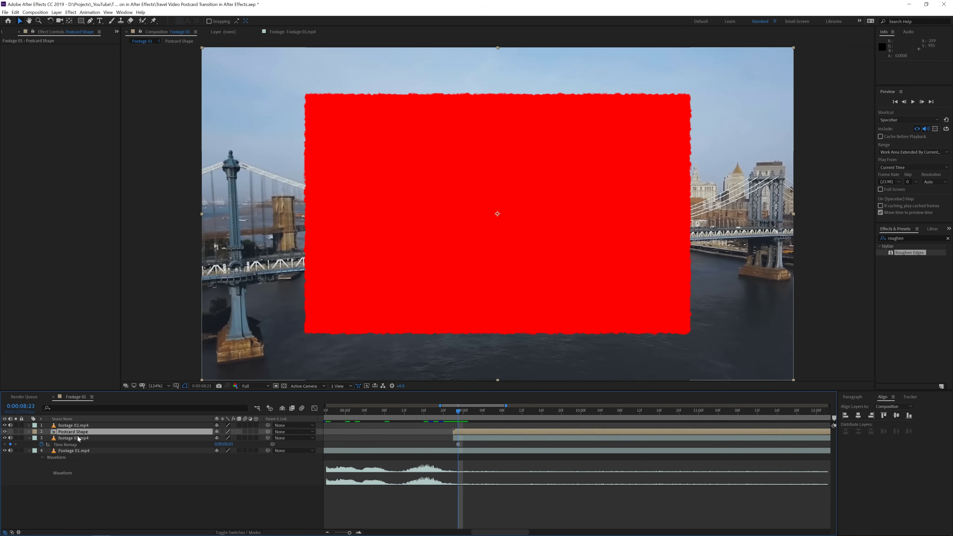
left_click(78, 439)
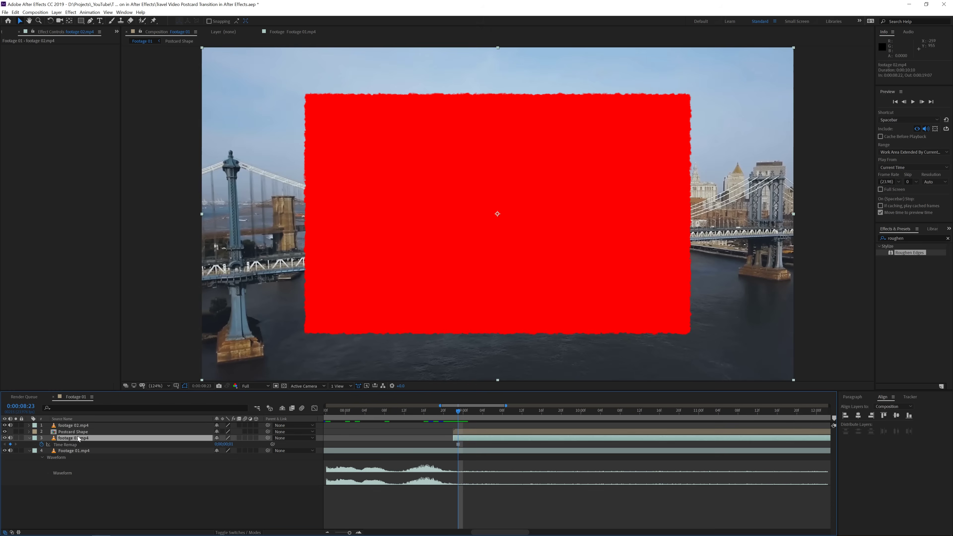
left_click(247, 533)
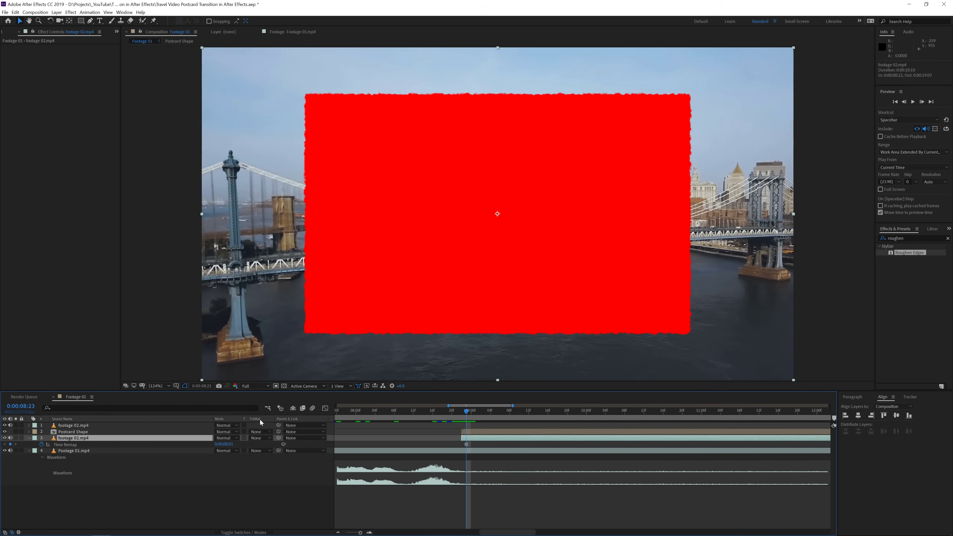
left_click(258, 438)
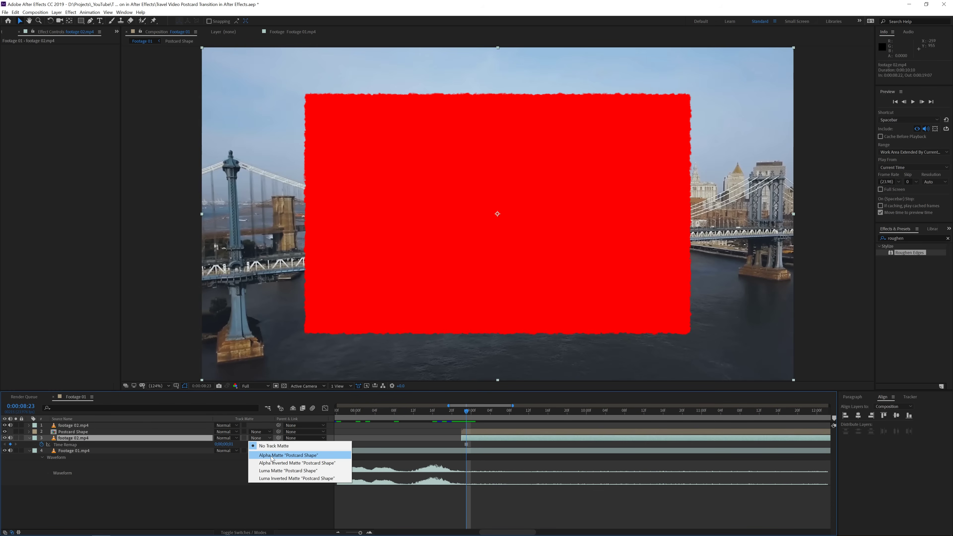
left_click(272, 456)
left_click_drag(400, 413, 501, 430)
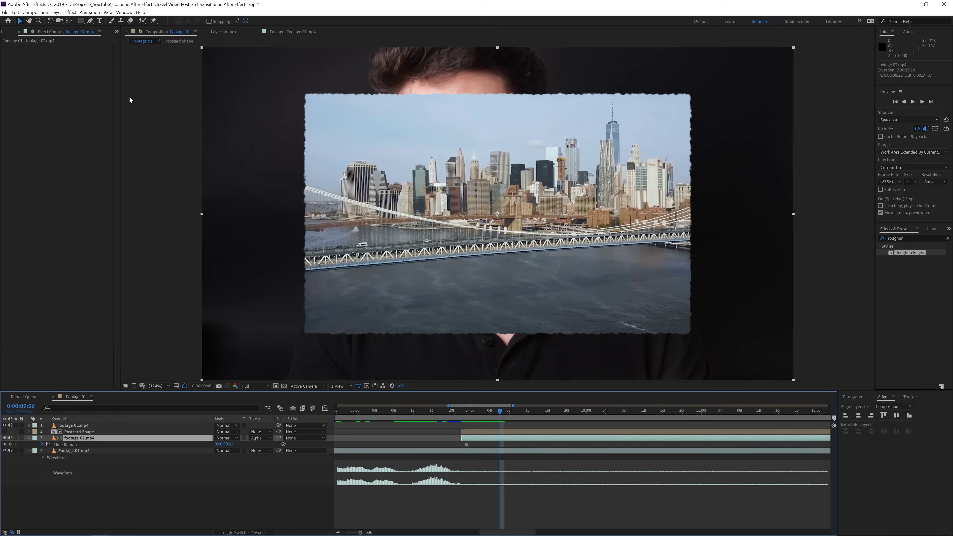
Step: Add a text layer reading "NEW YORK" and set its font to Times New Roman Regular
left_click(100, 21)
left_click(426, 136)
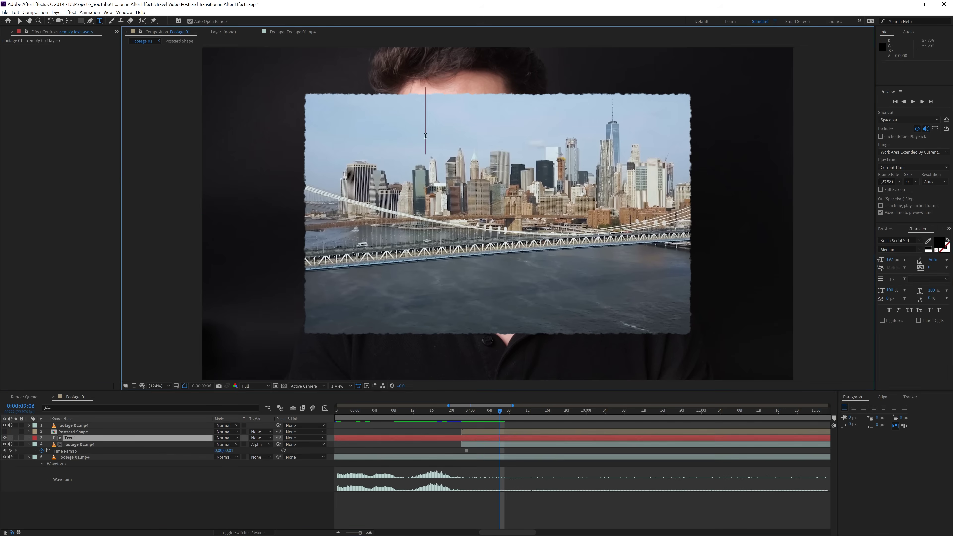
type("NEW YORK")
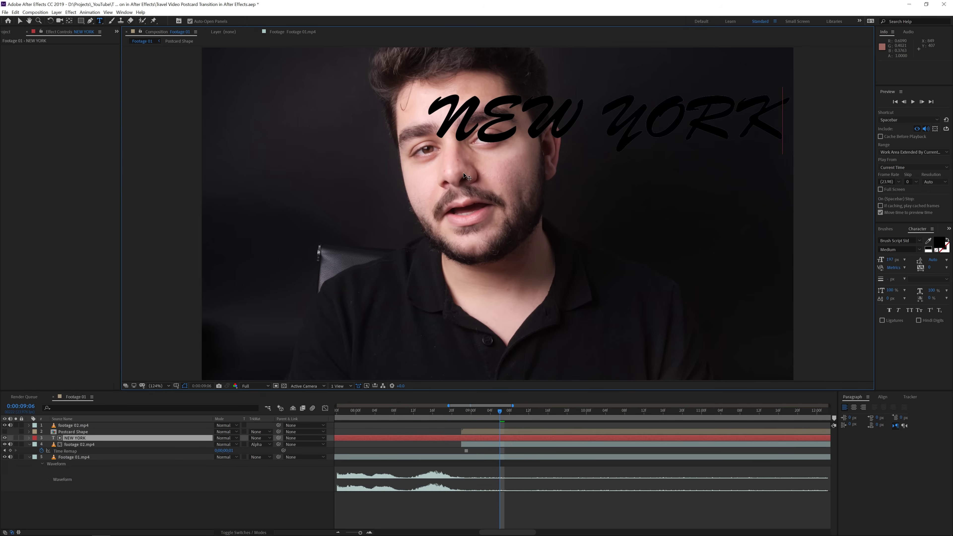
key("ctrl+a")
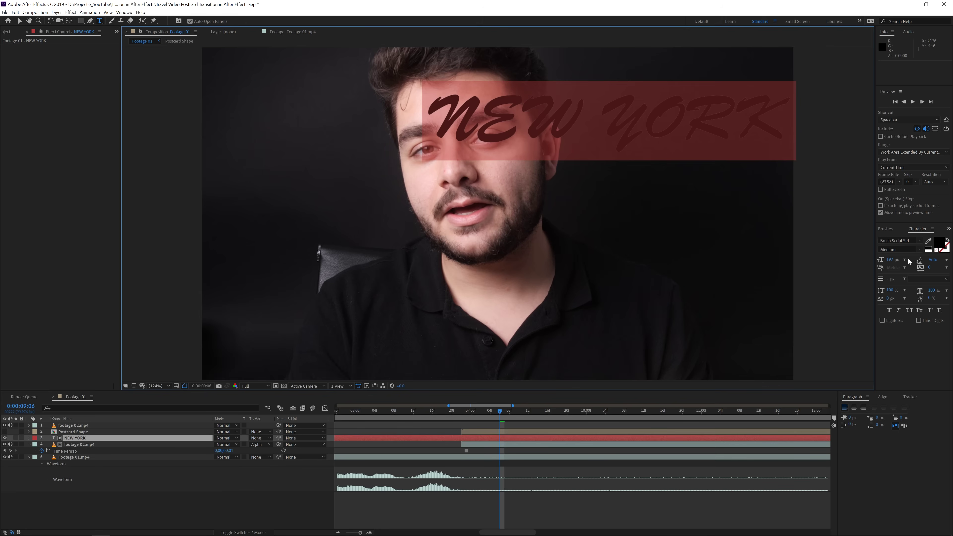
left_click(897, 240)
type("times n")
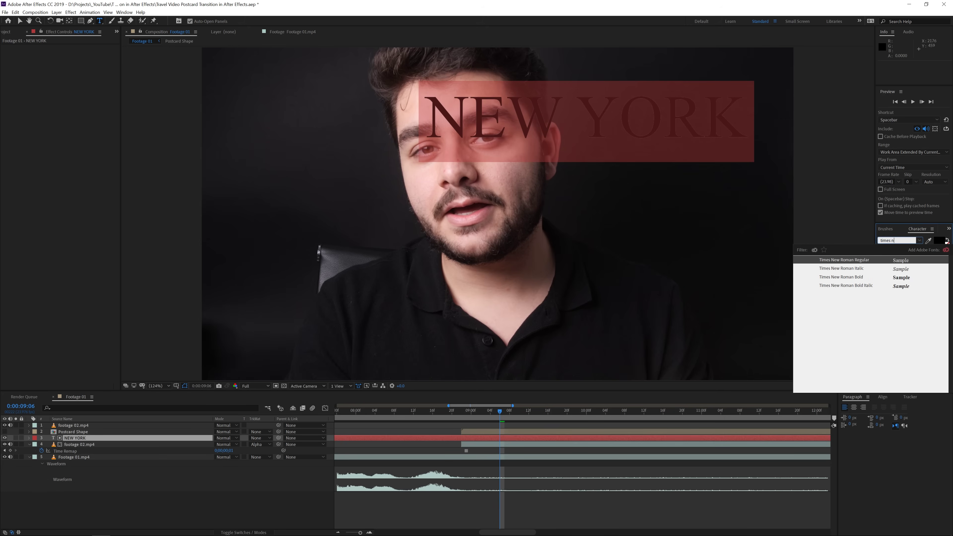
key("Return")
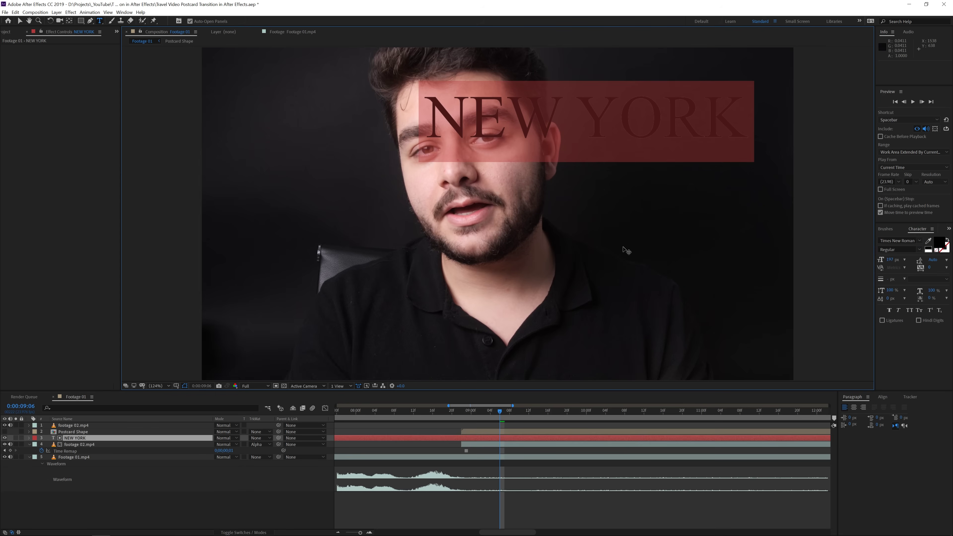
Step: Bring the NEW YORK text layer to the top of the layer stack and position the text across the postcard's upper part
left_click_drag(98, 440, 78, 431)
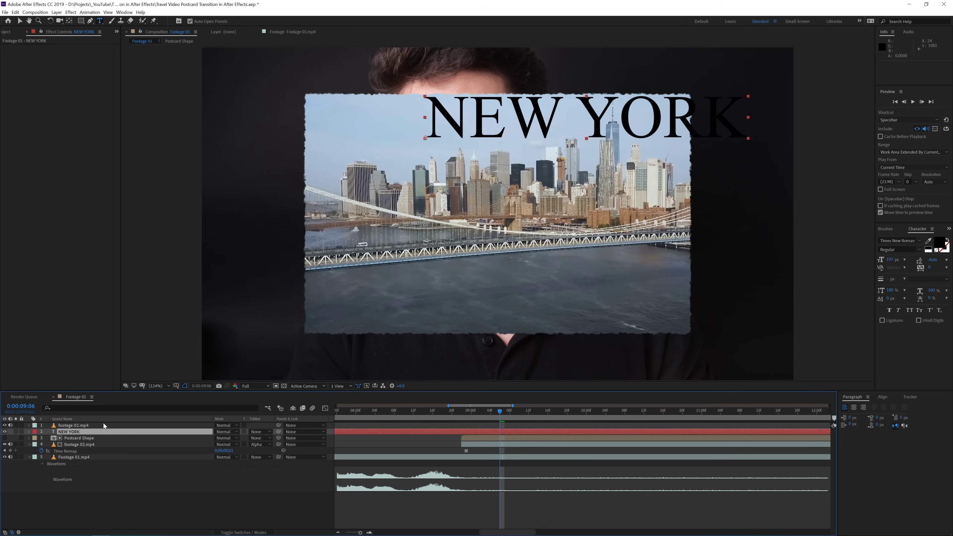
key("ctrl+]")
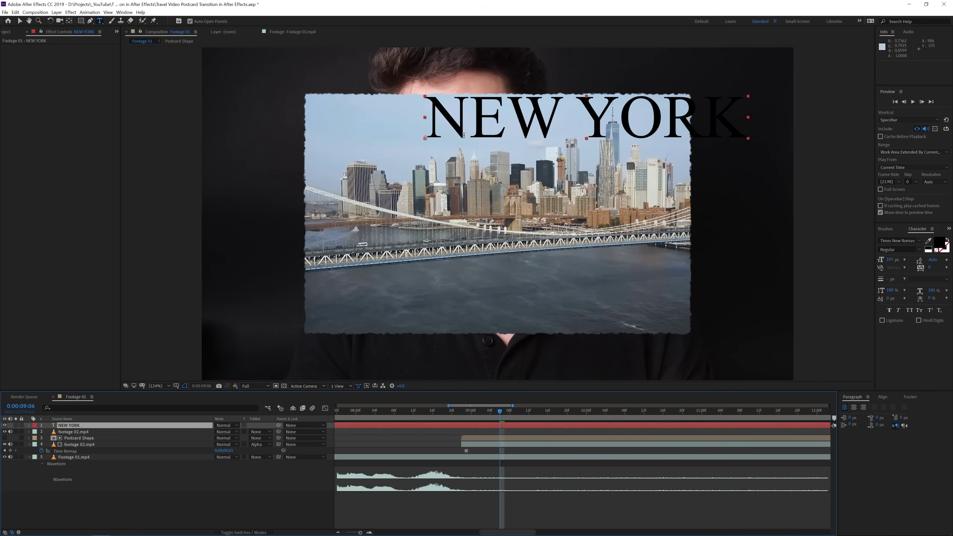
left_click(20, 21)
left_click_drag(474, 130, 384, 148)
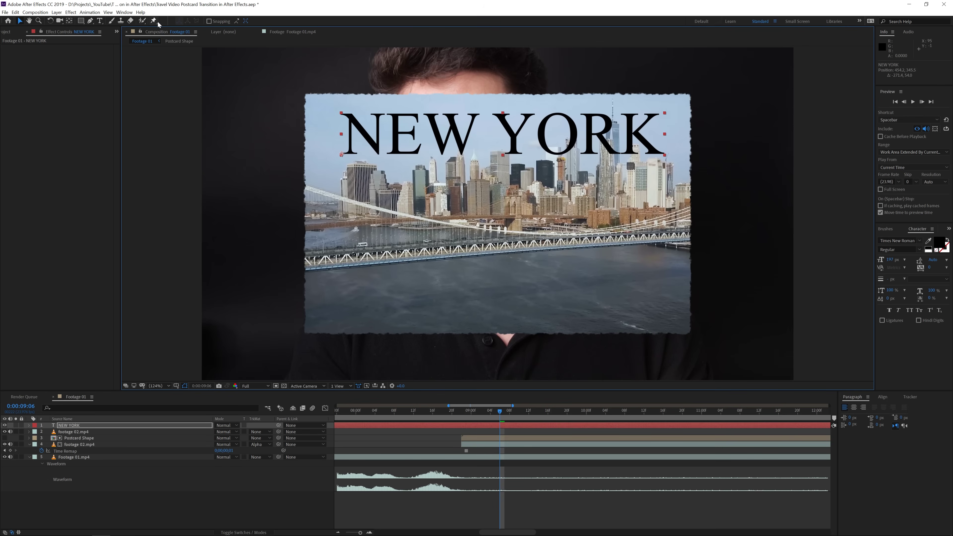
Step: Give the NEW YORK text a red ED0D0D fill and a white stroke
left_click(938, 242)
left_click(423, 281)
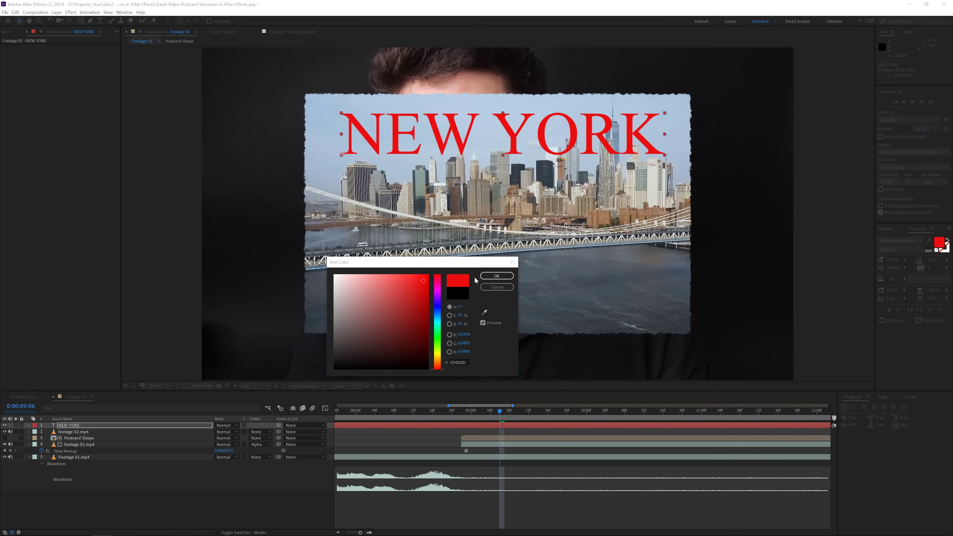
left_click(497, 276)
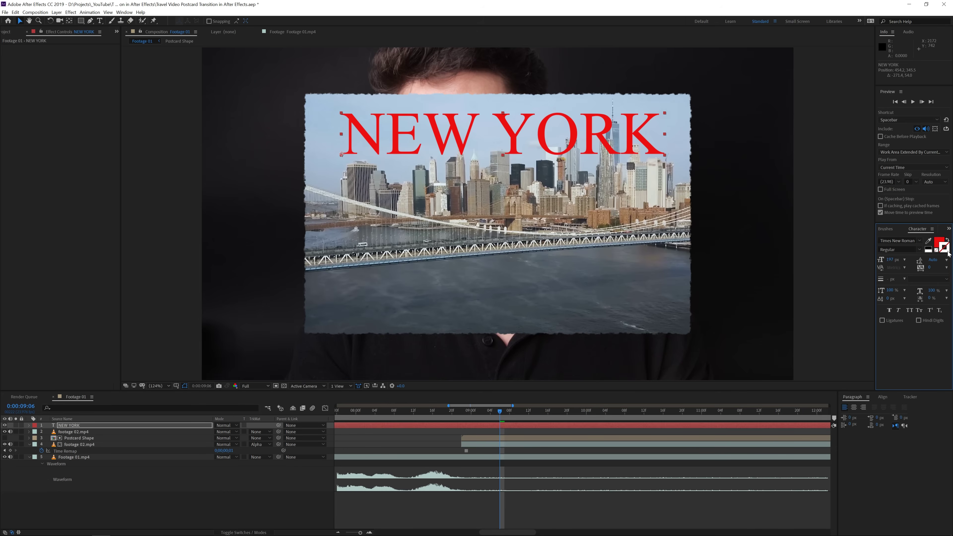
left_click(944, 248)
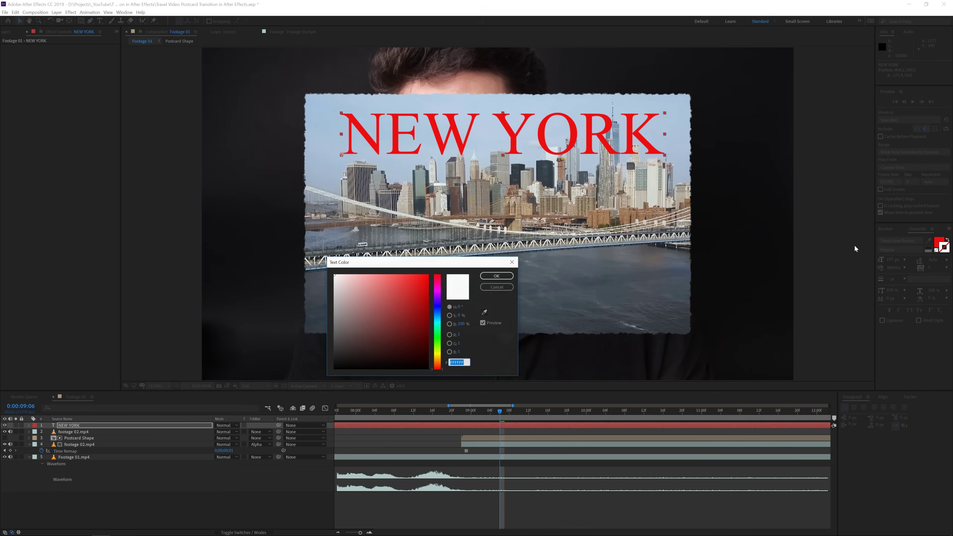
left_click(497, 277)
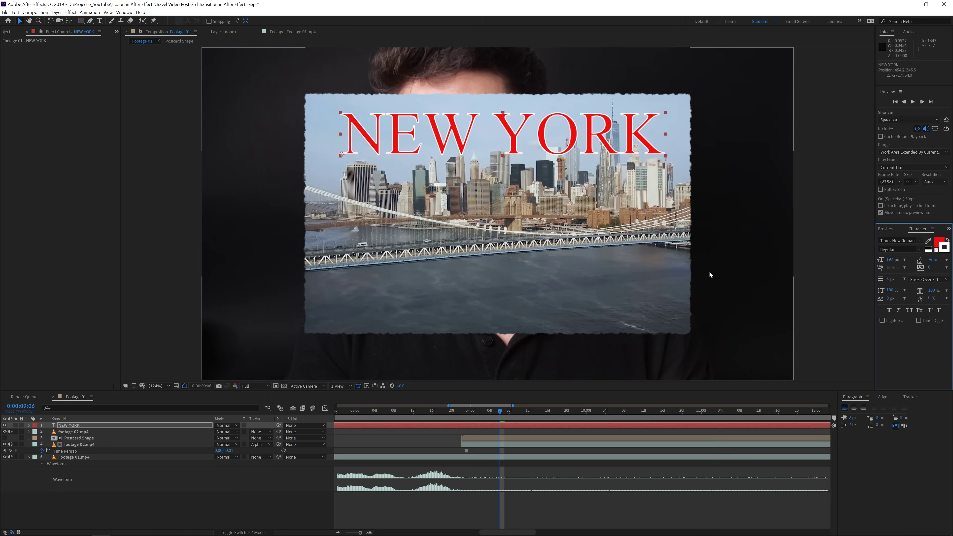
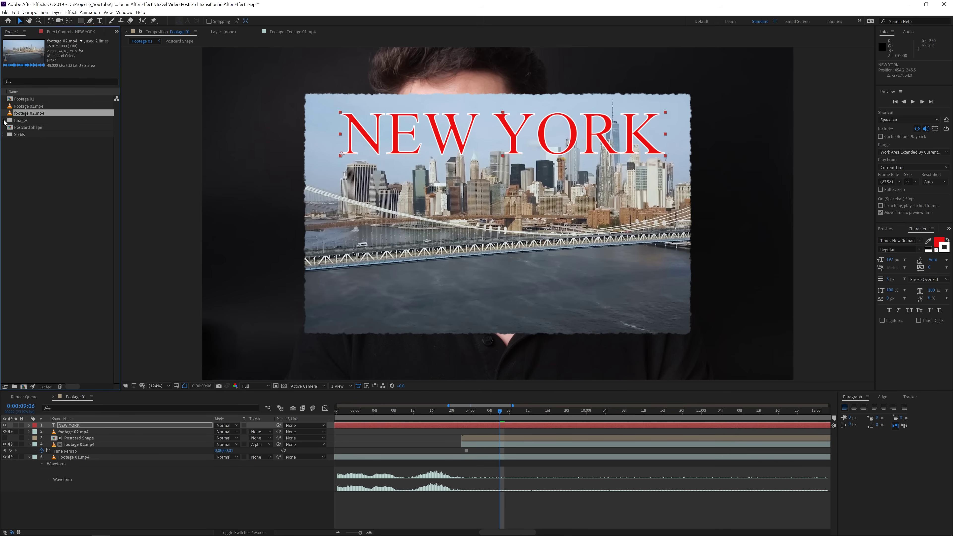
Step: Add brooklyn-bridge-105079_1920.jpg from the Images folder to the left part of the postcard and scale it down to 15%
left_click(4, 121)
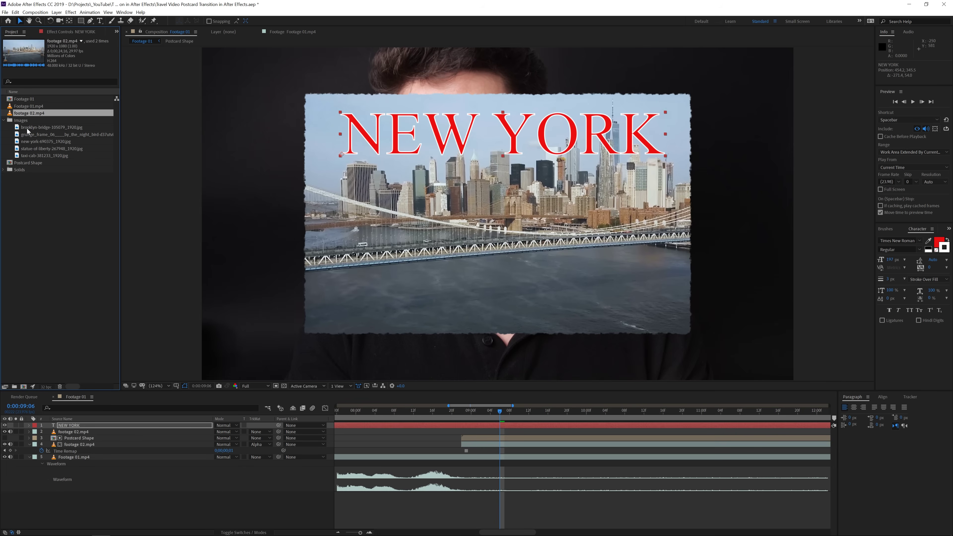
left_click_drag(29, 128, 401, 218)
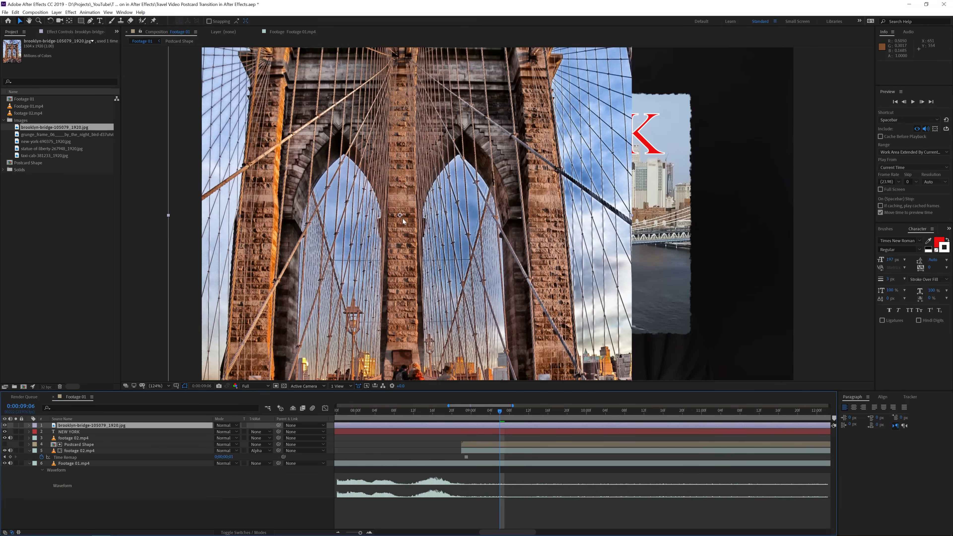
key("comma")
key("comma")
key("comma")
left_click_drag(551, 95, 474, 192)
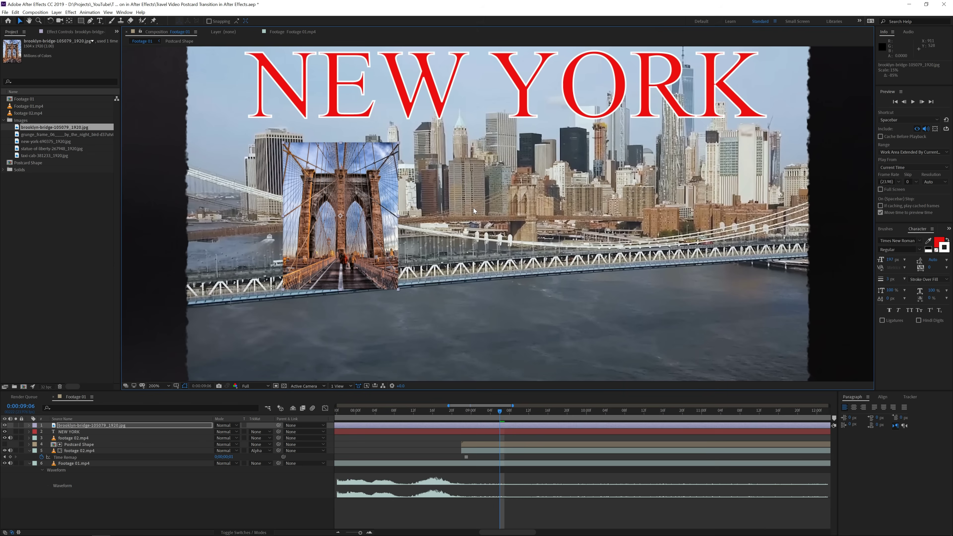
key("period")
key("period")
left_click_drag(378, 201, 407, 202)
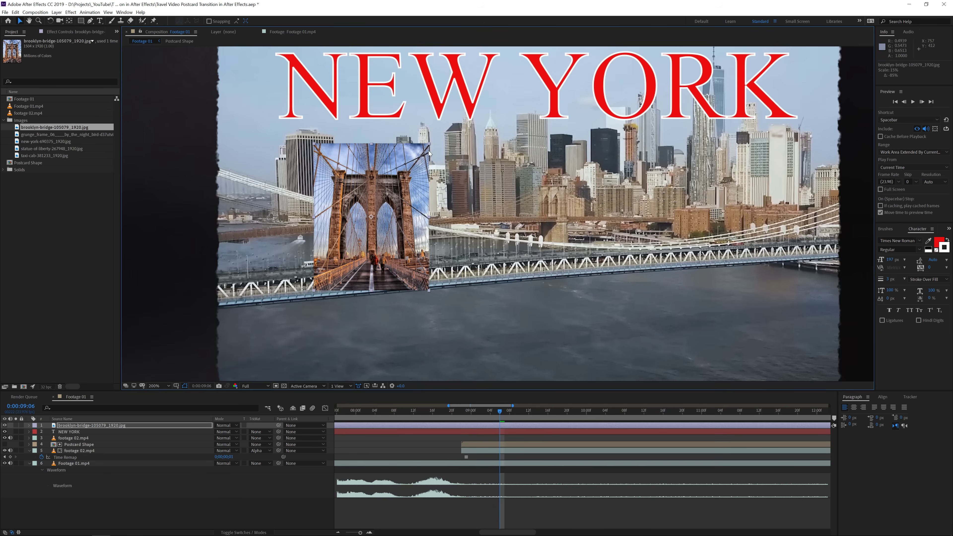
Step: Shrink the Brooklyn Bridge photo slightly, and add the grunge frame image over the postcard rotated 90° to landscape
left_click_drag(425, 150, 388, 162)
left_click_drag(54, 135, 507, 204)
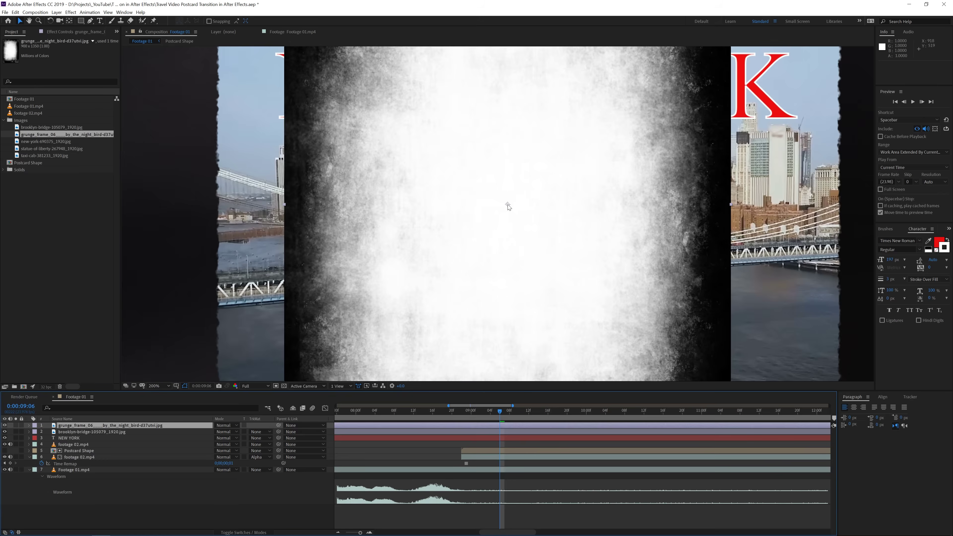
key("comma")
key("w")
left_click_drag(572, 326, 390, 282)
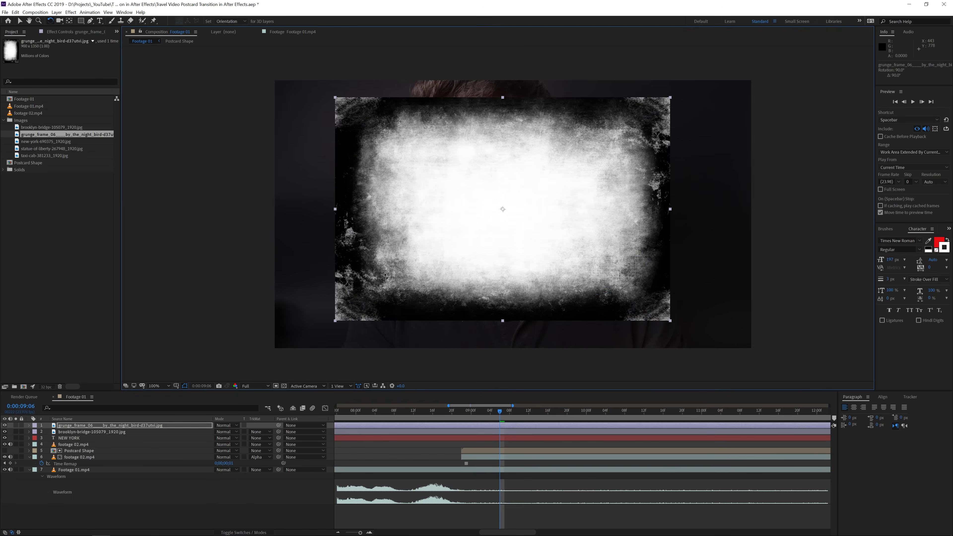
Step: Enlarge the grunge frame so it covers the whole postcard and set its blend mode to Multiply
key("v")
left_click_drag(670, 97, 686, 88)
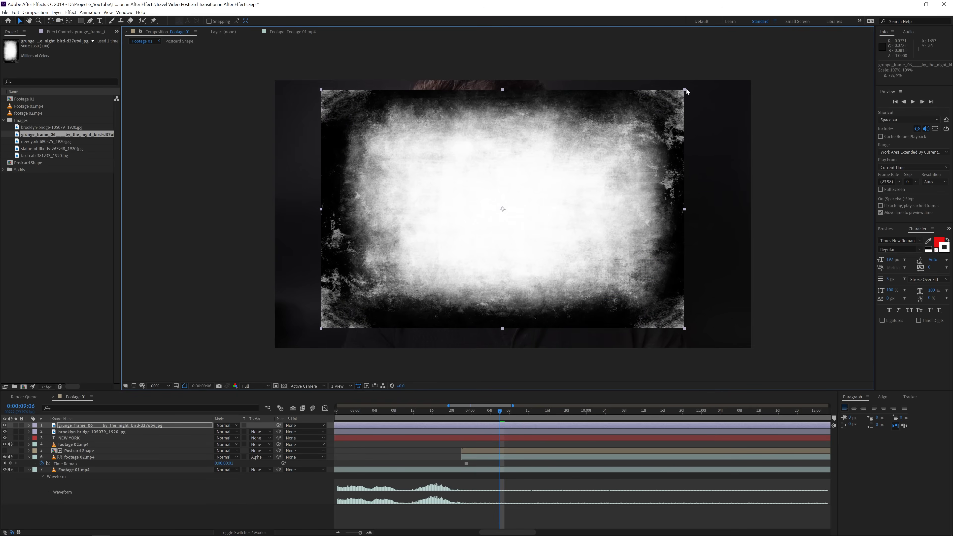
left_click_drag(579, 191, 581, 191)
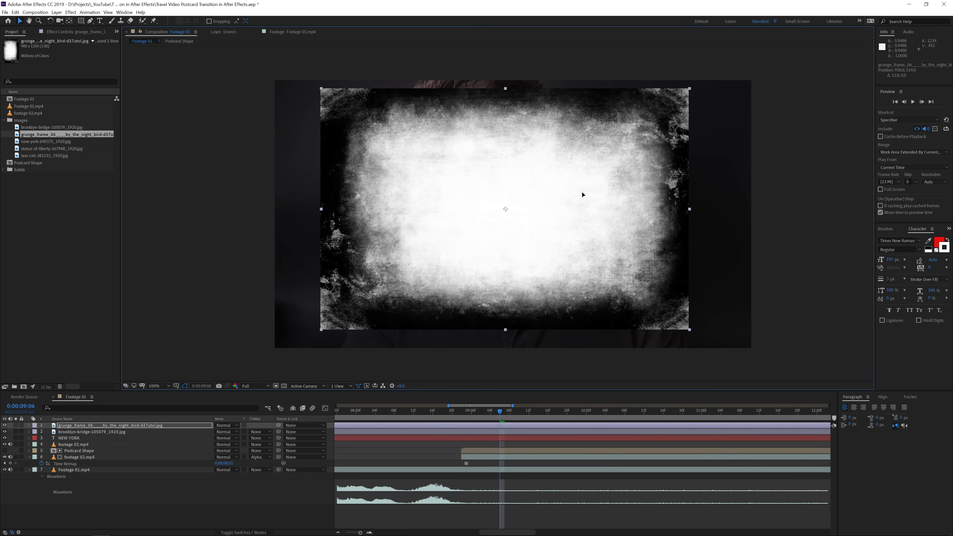
left_click(226, 426)
left_click(266, 156)
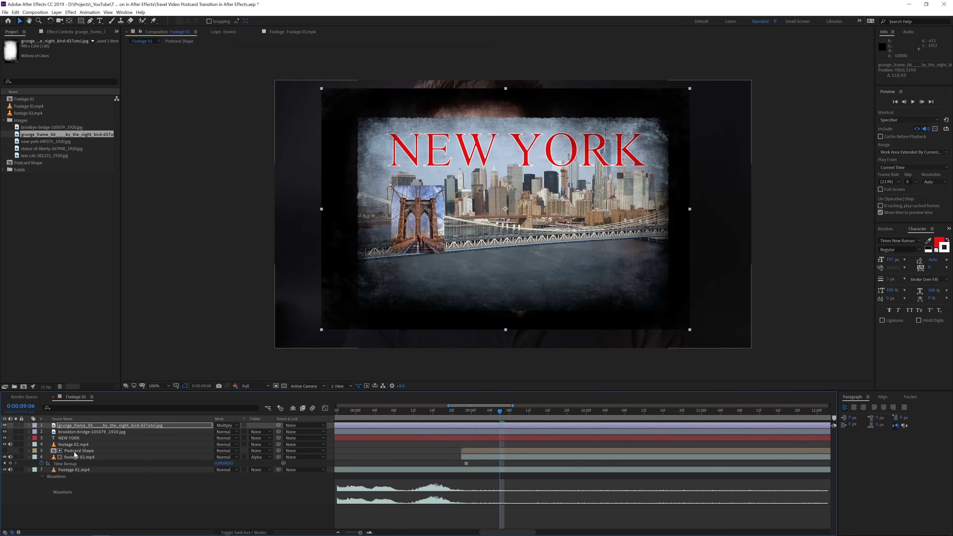
Step: Duplicate the Postcard Shape layer, place the copy directly above the grunge frame and use it as the frame's alpha matte
left_click(63, 451)
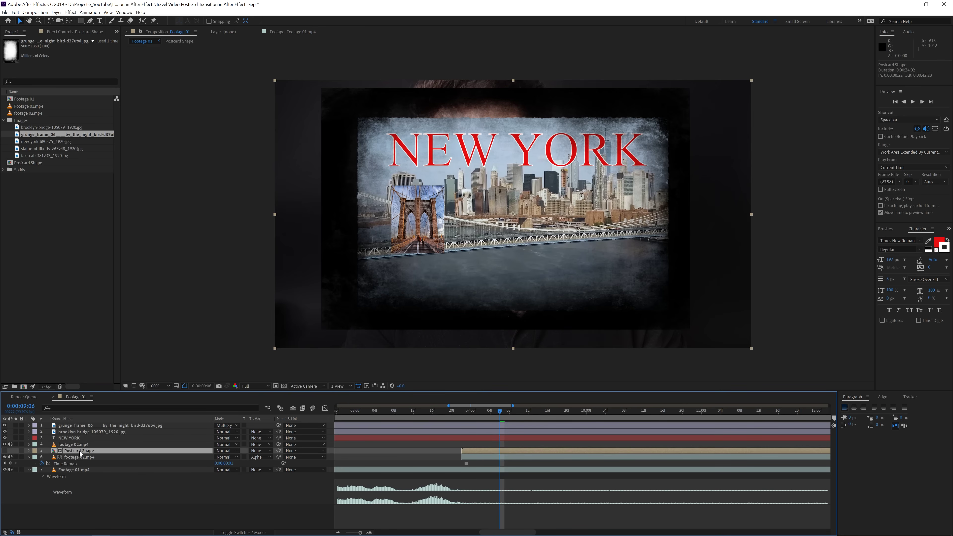
left_click(15, 12)
left_click(26, 102)
left_click_drag(71, 451, 74, 424)
left_click(80, 432)
left_click(258, 431)
left_click(274, 447)
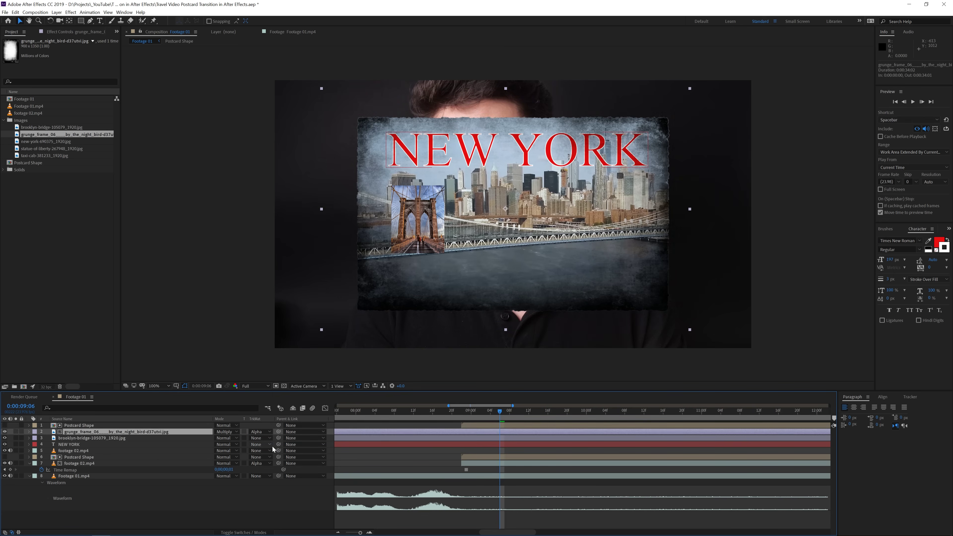
Step: Lower the grunge frame layer's opacity to soften the texture, and compare the postcard with the layer hidden and shown
left_click(87, 426)
left_click(92, 434)
key("t")
left_click(220, 438)
key("Return")
left_click(255, 437)
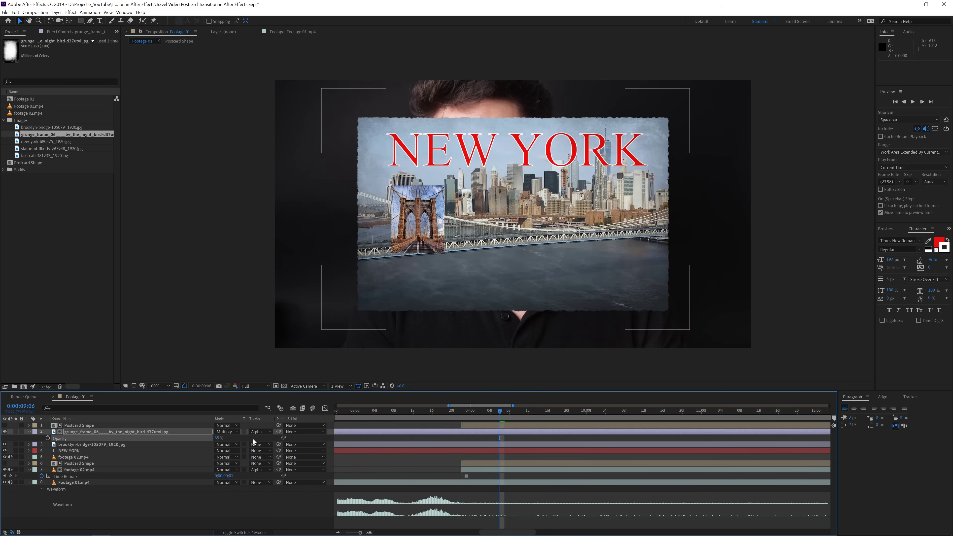
left_click(5, 431)
left_click(5, 432)
left_click(5, 432)
left_click(4, 432)
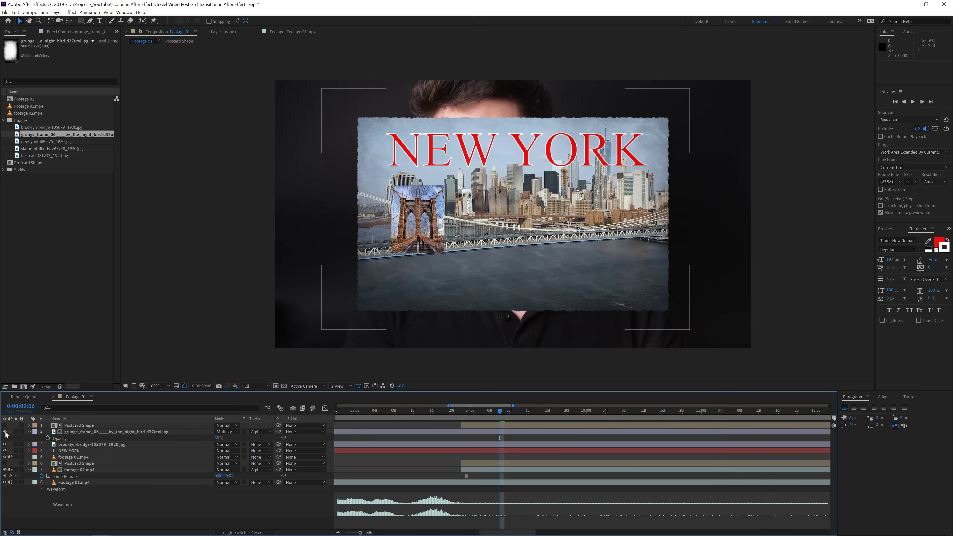
left_click(29, 432)
Step: Add new-york-690375_1920.jpg to the composition, scale it down and place it on the right side of the postcard below the title
left_click_drag(40, 142, 713, 124)
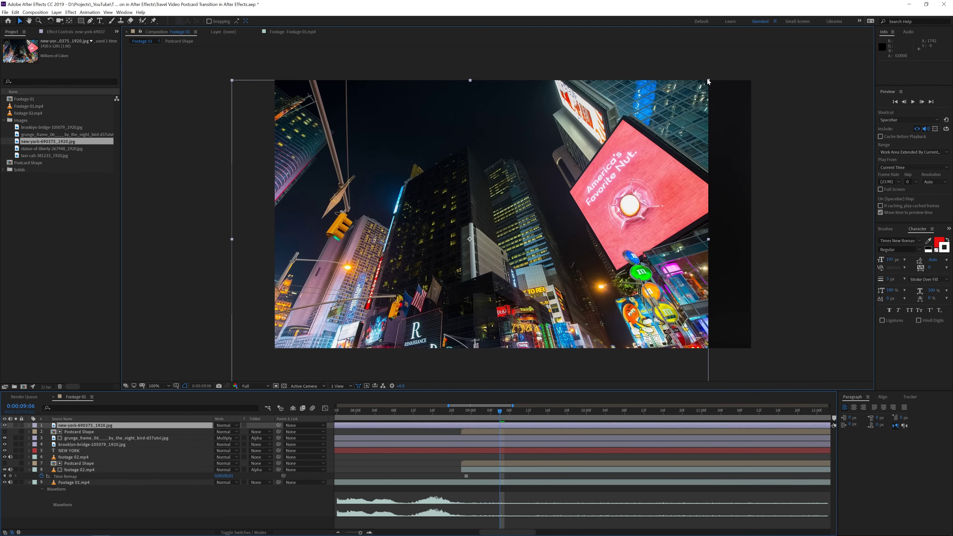
left_click_drag(708, 80, 527, 202)
left_click_drag(480, 244, 487, 246)
left_click_drag(426, 271, 559, 244)
left_click_drag(593, 216, 603, 211)
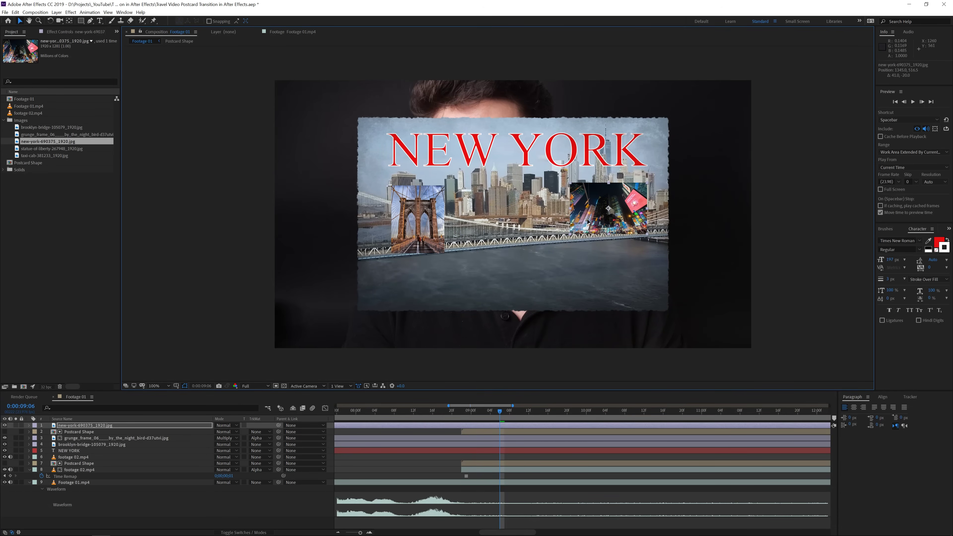
Step: Add statue-of-liberty-267948_1920.jpg, scale it down and place it in the postcard's lower right below the night street photo
left_click_drag(39, 149, 482, 250)
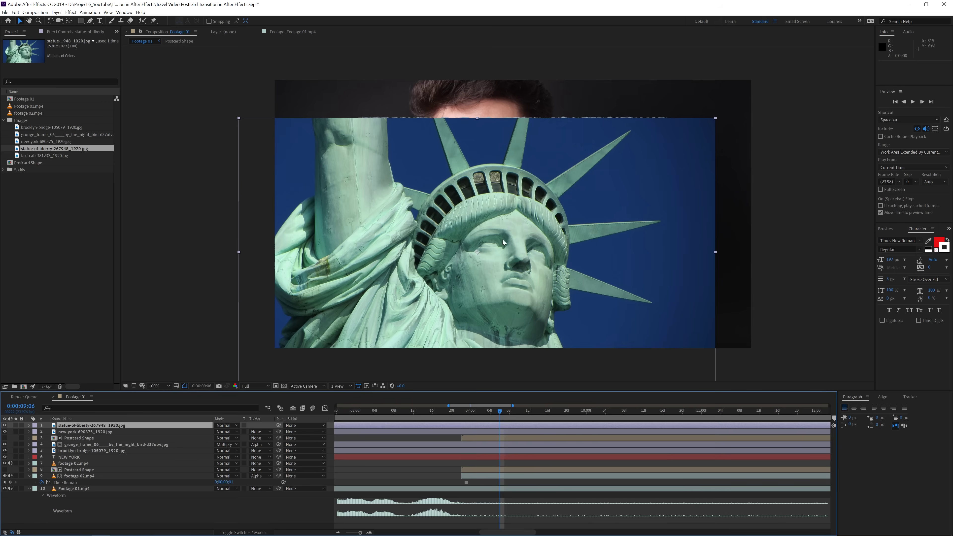
left_click_drag(716, 118, 555, 228)
left_click_drag(491, 254, 622, 261)
left_click_drag(565, 283, 596, 277)
Step: Add taxi-cab-381233_1920.jpg scaled down in the postcard's lower left, and adjust the photos' sizes and spacing
left_click_drag(47, 157, 462, 213)
left_click_drag(412, 234, 450, 253)
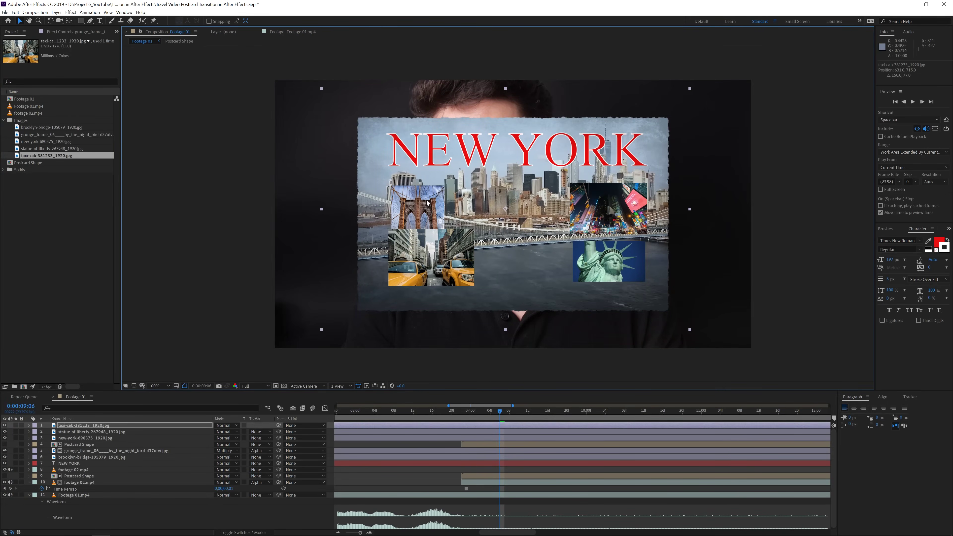
left_click(503, 331)
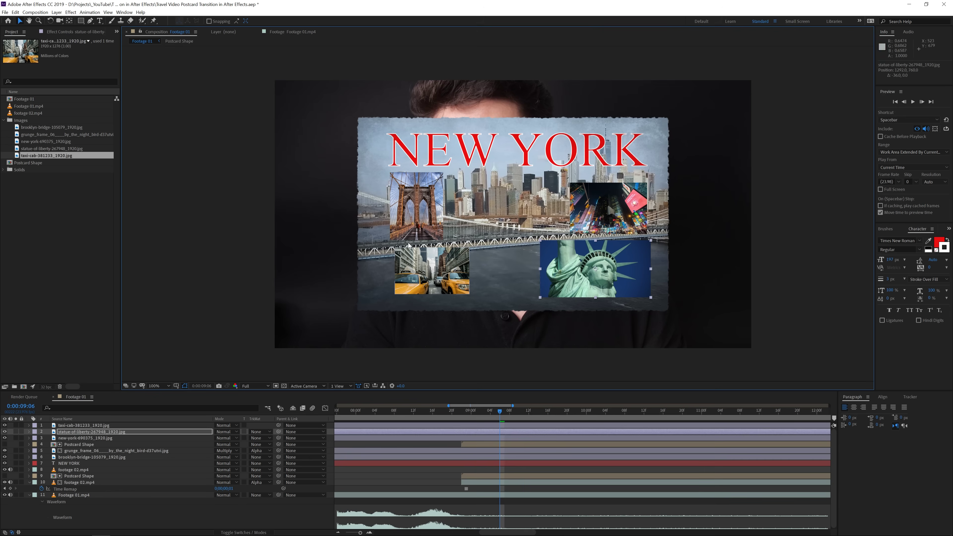
left_click_drag(405, 271, 399, 272)
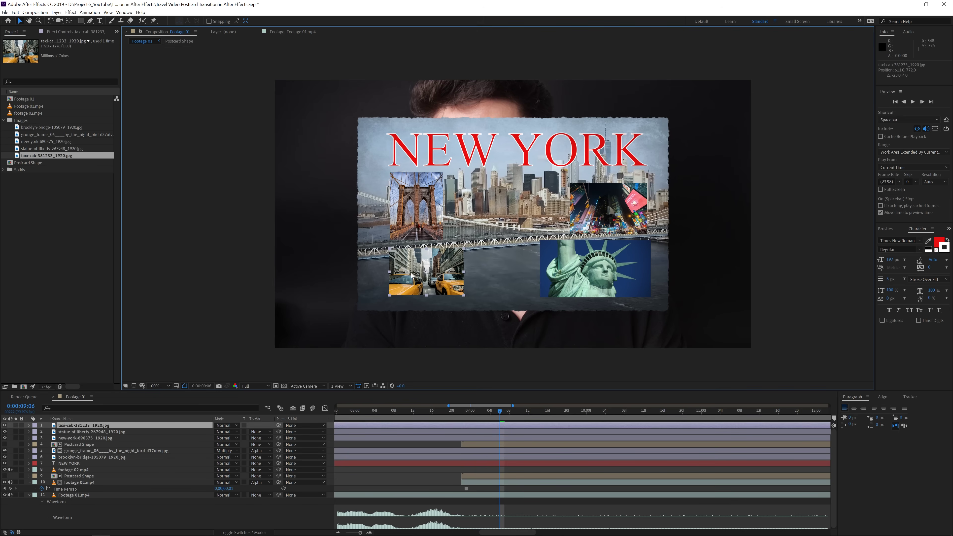
Step: Align the left edges of the taxi cab and Brooklyn Bridge photos
left_click(413, 227, "shift")
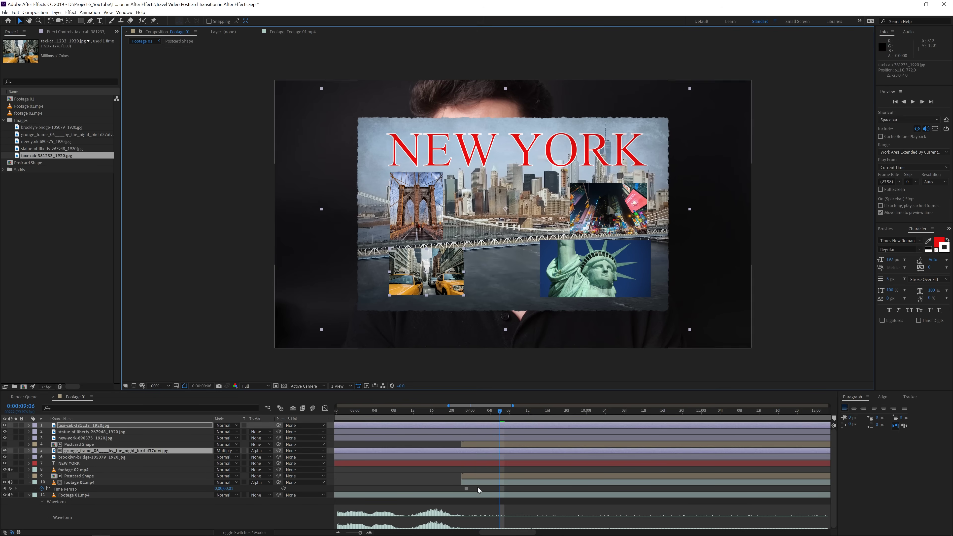
left_click(459, 456)
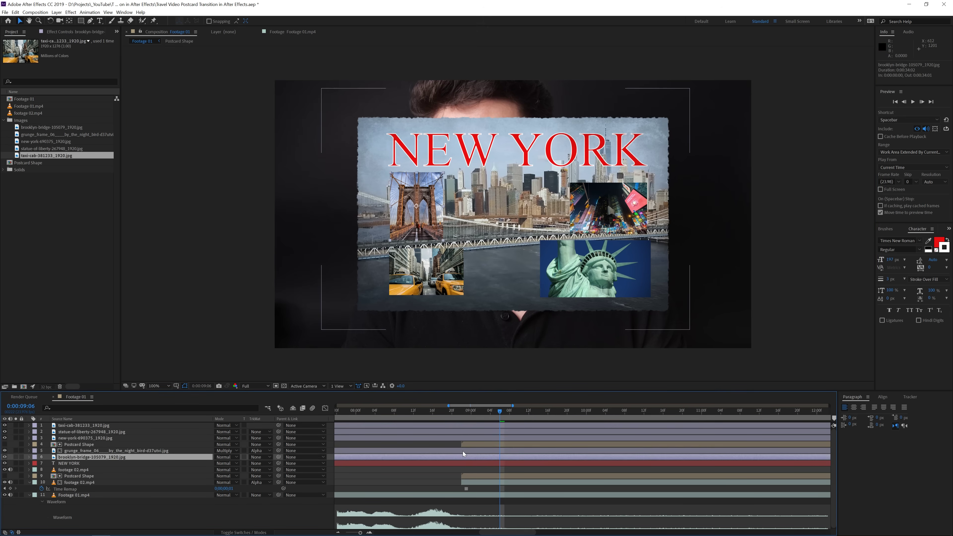
left_click(74, 425, "ctrl")
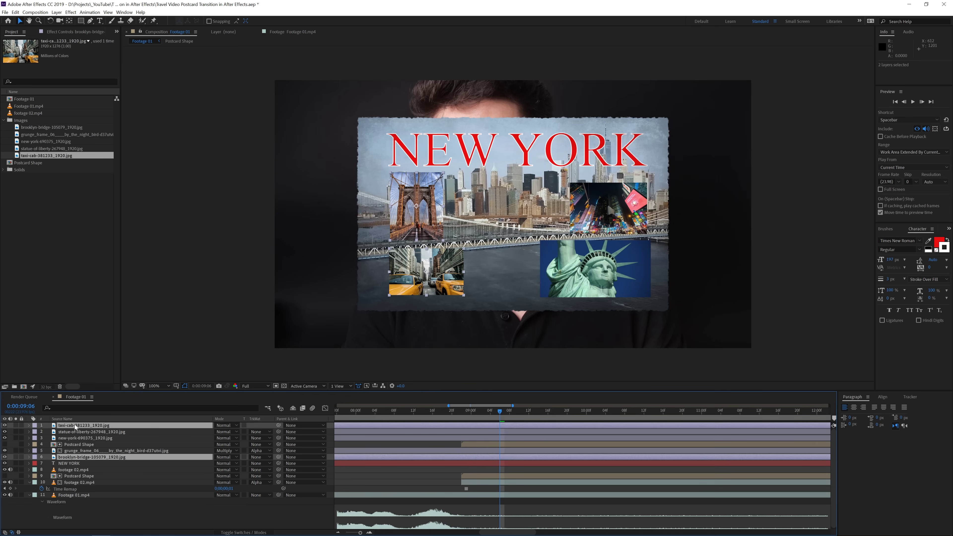
left_click(882, 397)
left_click(846, 415)
Step: Align the right edges of the Statue of Liberty and New York night street photos
left_click(638, 275)
left_click(608, 210, "shift")
left_click(871, 416)
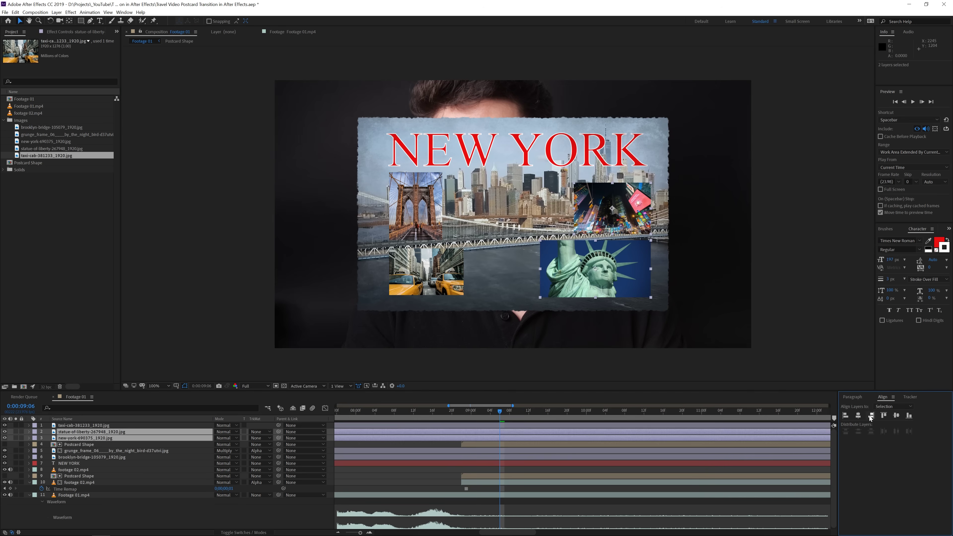
Step: Add a Stroke layer style to the Brooklyn Bridge photo layer
left_click(429, 232)
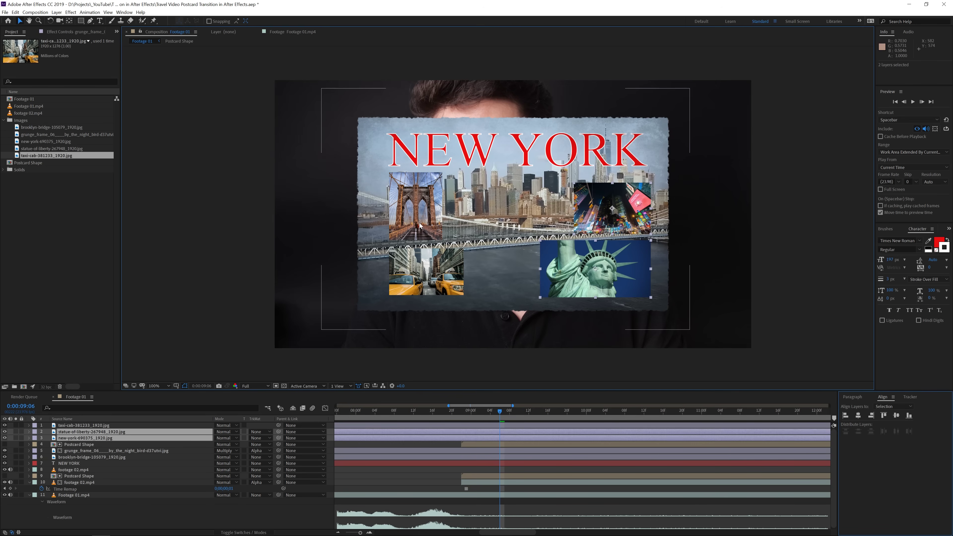
left_click(75, 457)
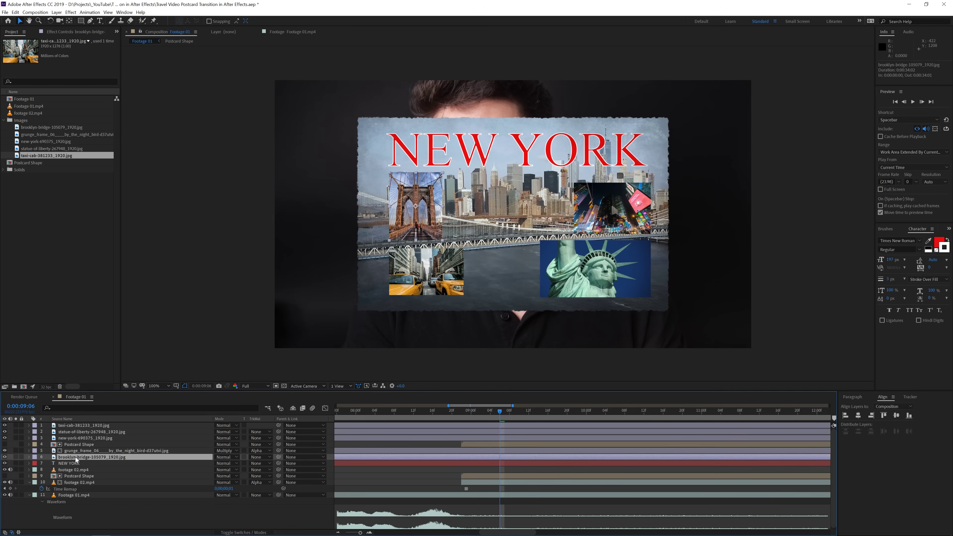
left_click(56, 12)
mouse_move(94, 188)
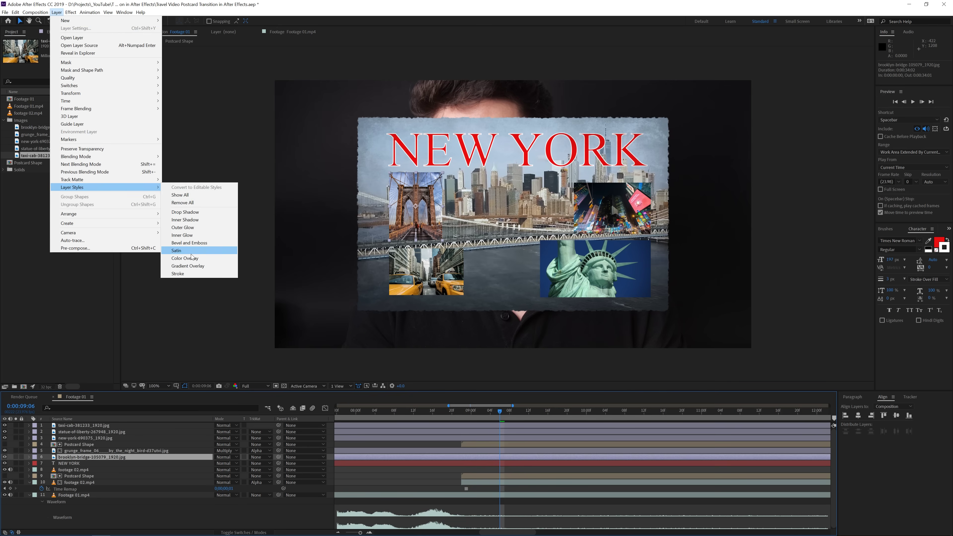
left_click(190, 274)
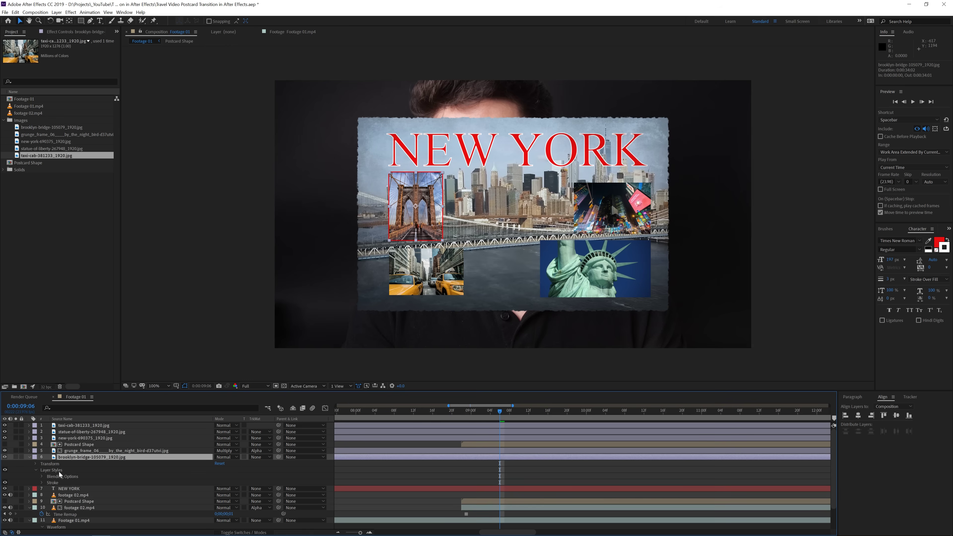
Step: Set the Brooklyn Bridge photo's stroke color to white FFFFFF and its position to Inside
left_click(42, 484)
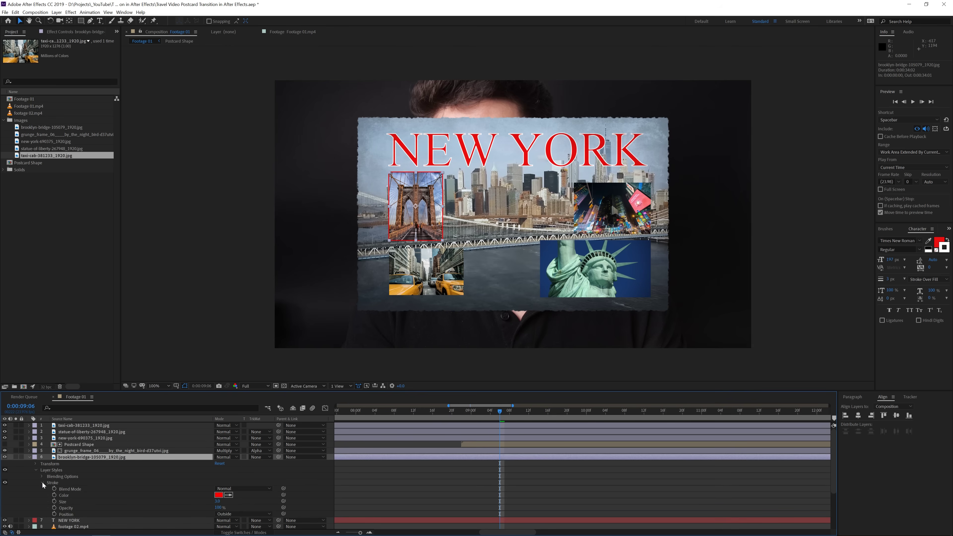
left_click(219, 495)
type("FFFFFF")
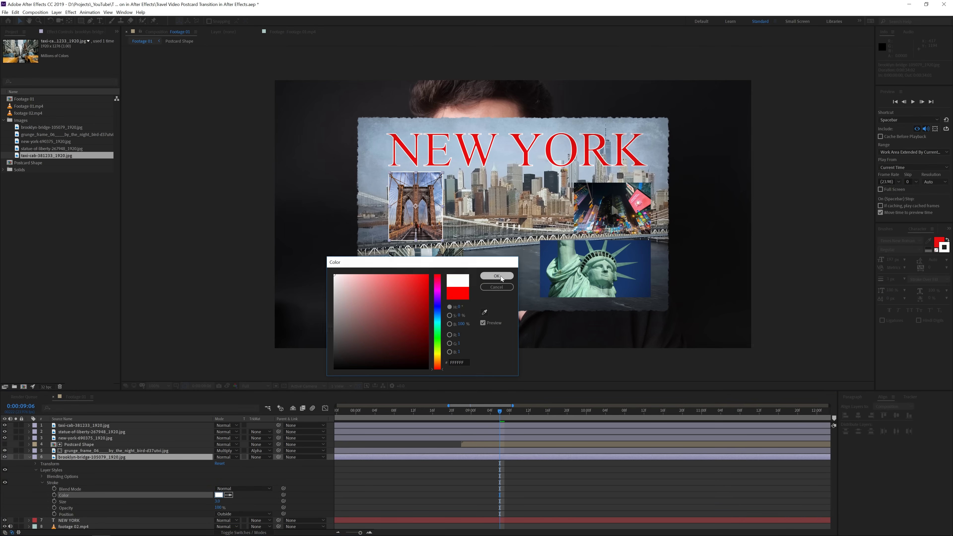
left_click(496, 276)
left_click(240, 514)
left_click(226, 502)
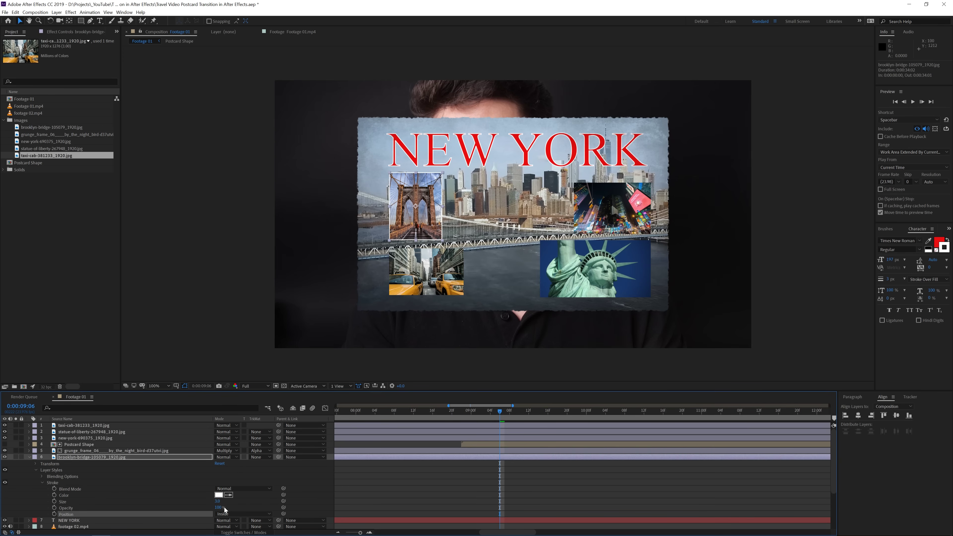
Step: Try a size of 10 for the Brooklyn Bridge photo's stroke, and settle on 7
left_click(217, 502)
type("10")
key("Return")
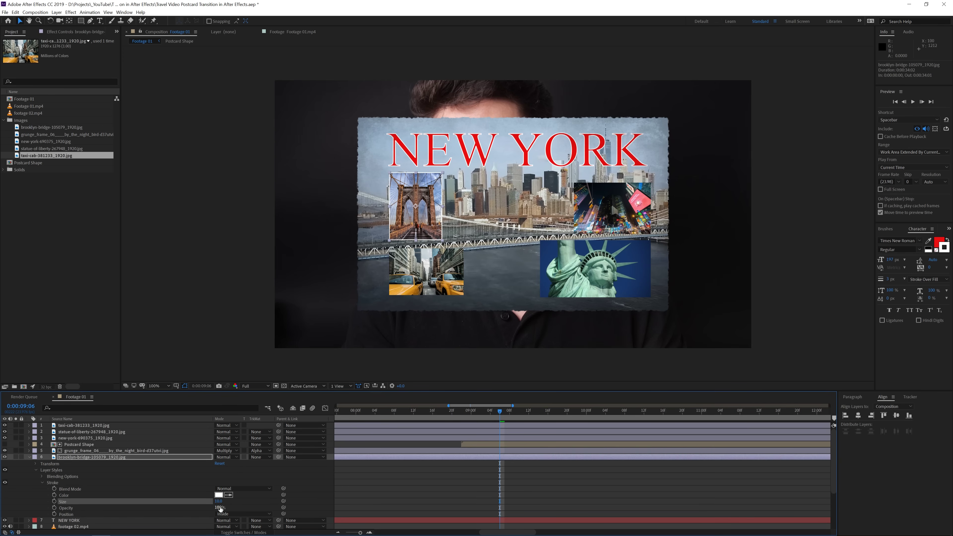
left_click(218, 501)
type("7")
key("Return")
left_click(263, 500)
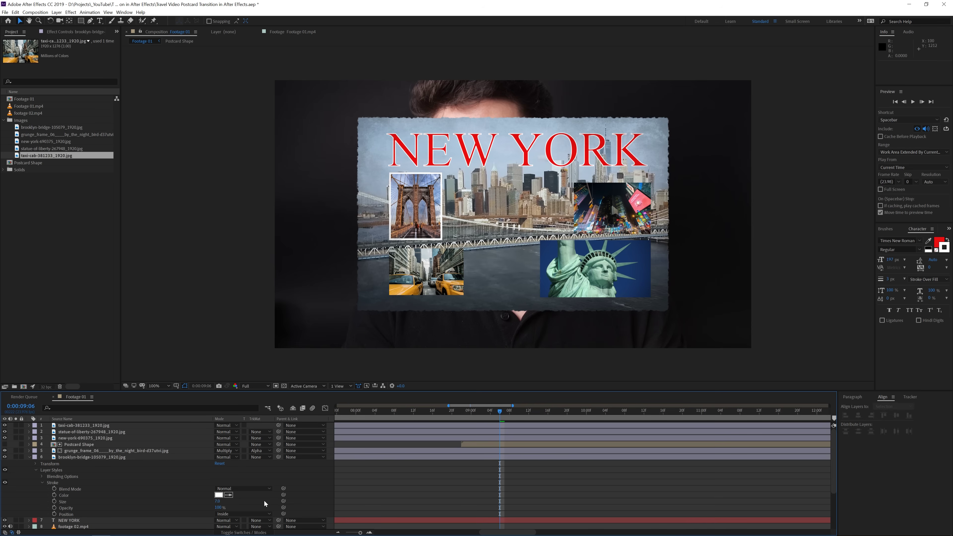
Step: Copy the Brooklyn Bridge layer's layer styles onto the New York night, Statue of Liberty and taxi cab photo layers
left_click(59, 473)
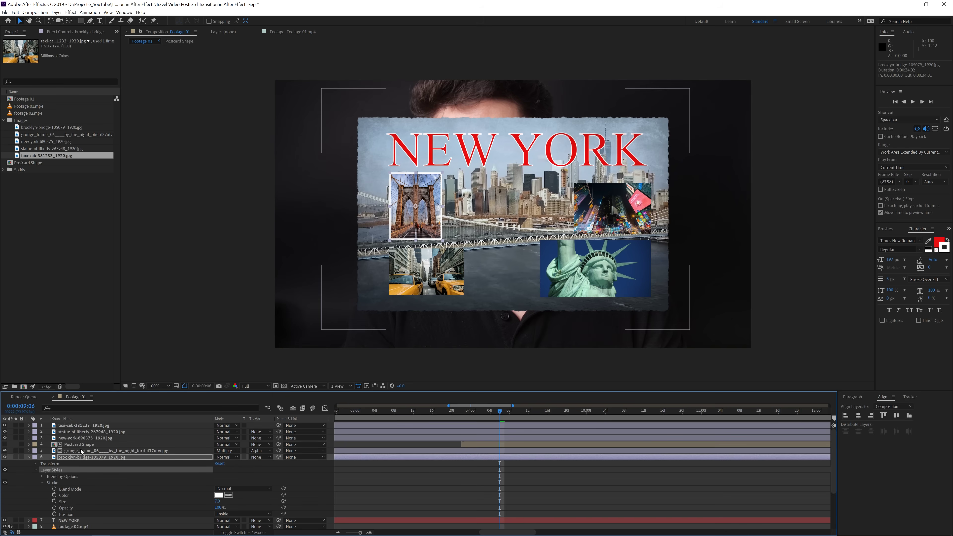
left_click(78, 439)
left_click(77, 431, "ctrl")
left_click(76, 426, "ctrl")
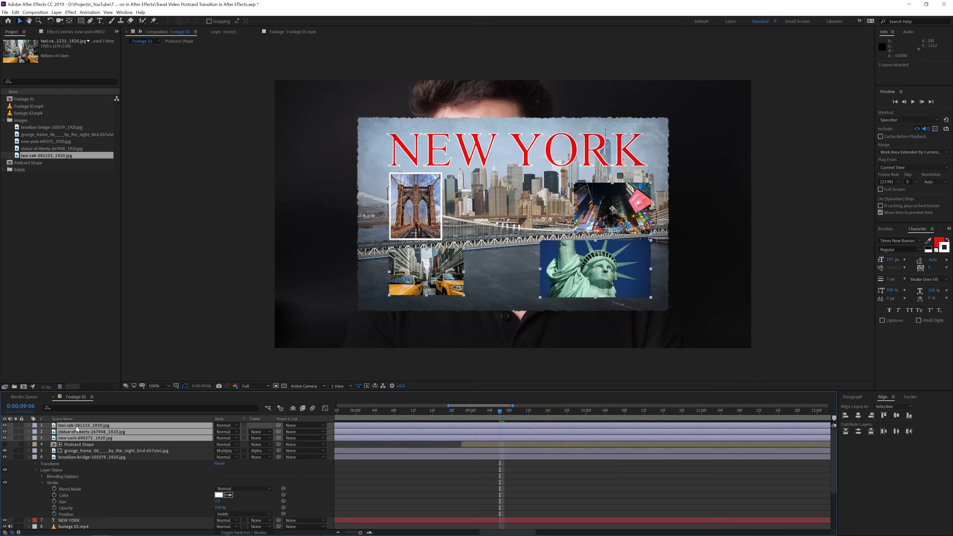
key("ctrl+v")
left_click(363, 479)
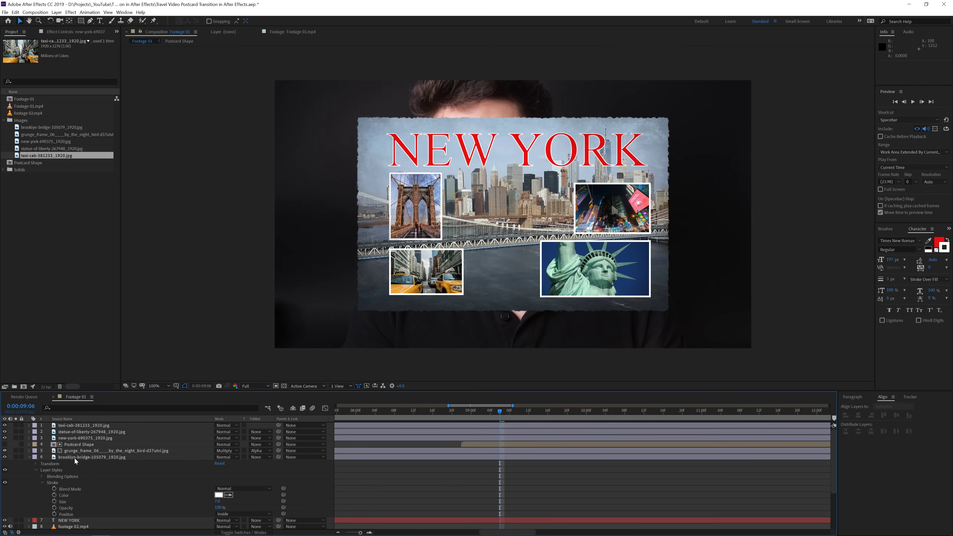
Step: Move the Brooklyn Bridge layer directly below the other photo layers and give all four photo layers a Blue label
left_click_drag(74, 457, 81, 441)
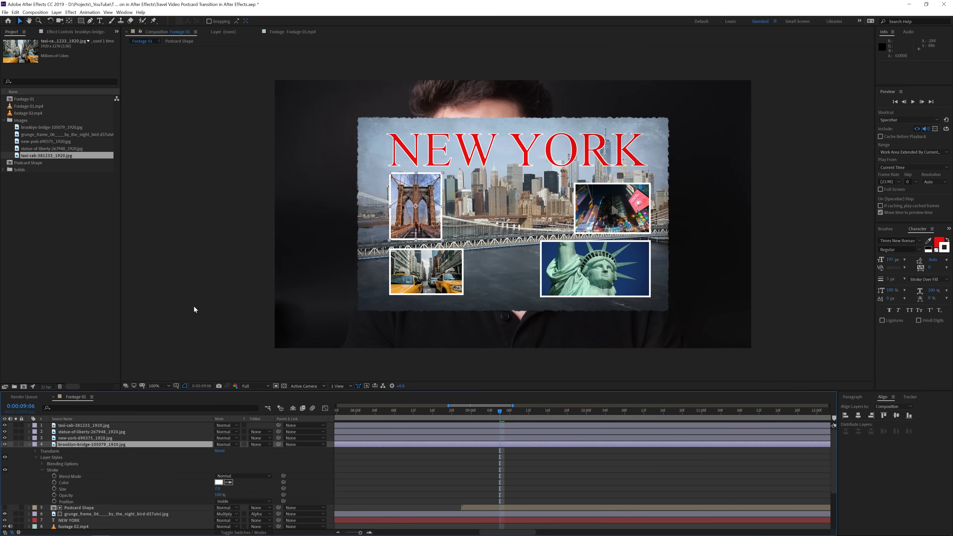
left_click(65, 426, "shift")
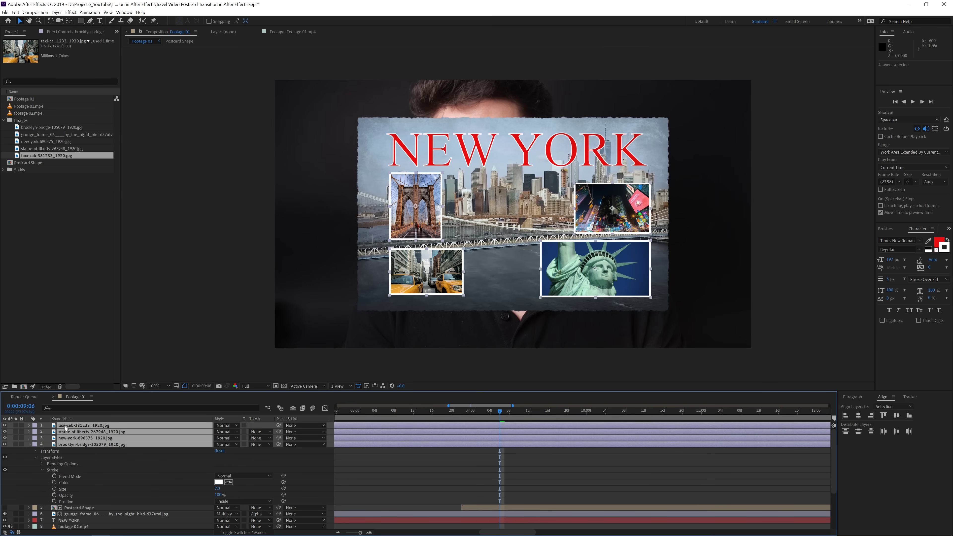
left_click(34, 426)
left_click(56, 363)
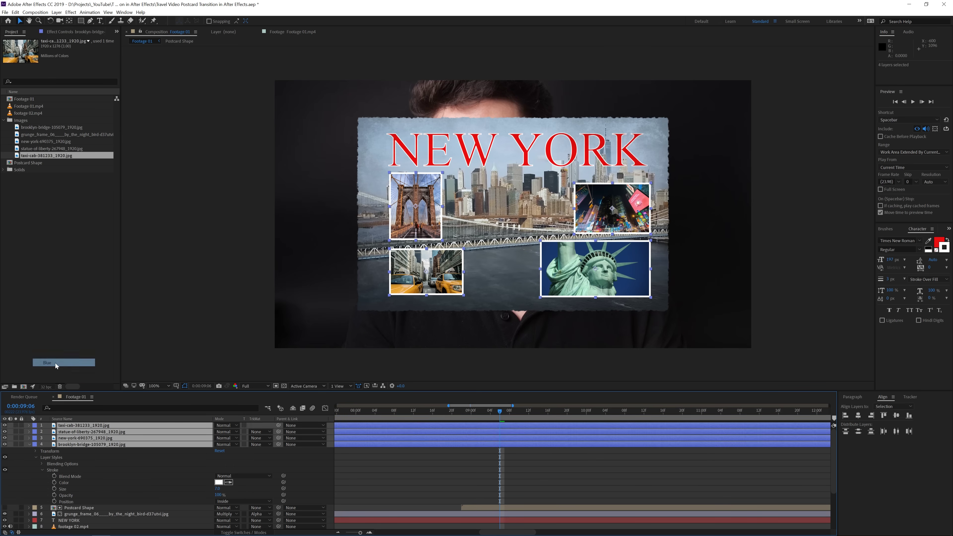
left_click(345, 452)
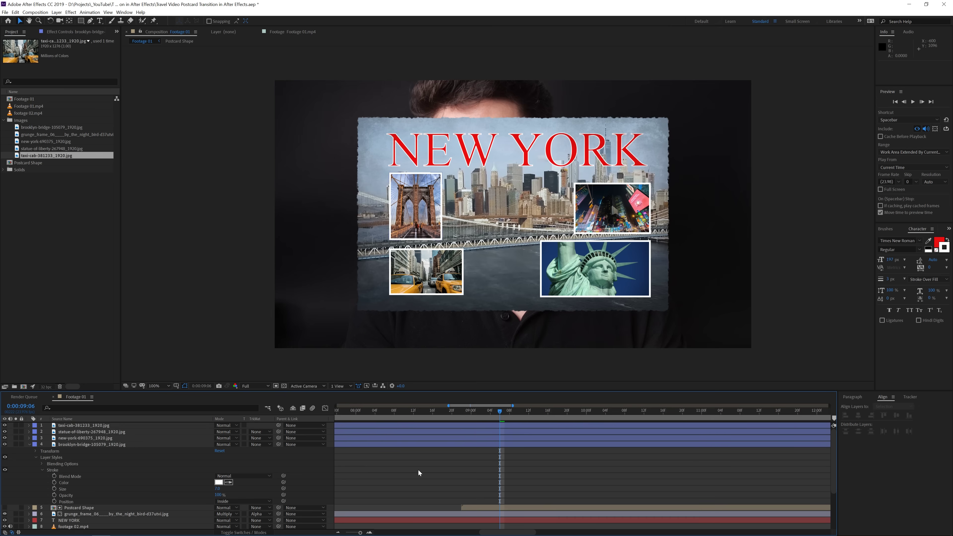
Step: Shift the four photo layers along the timeline so they start together with the Postcard Shape layer, and collapse the Brooklyn Bridge layer's properties
left_click(445, 442)
left_click(426, 425, "shift")
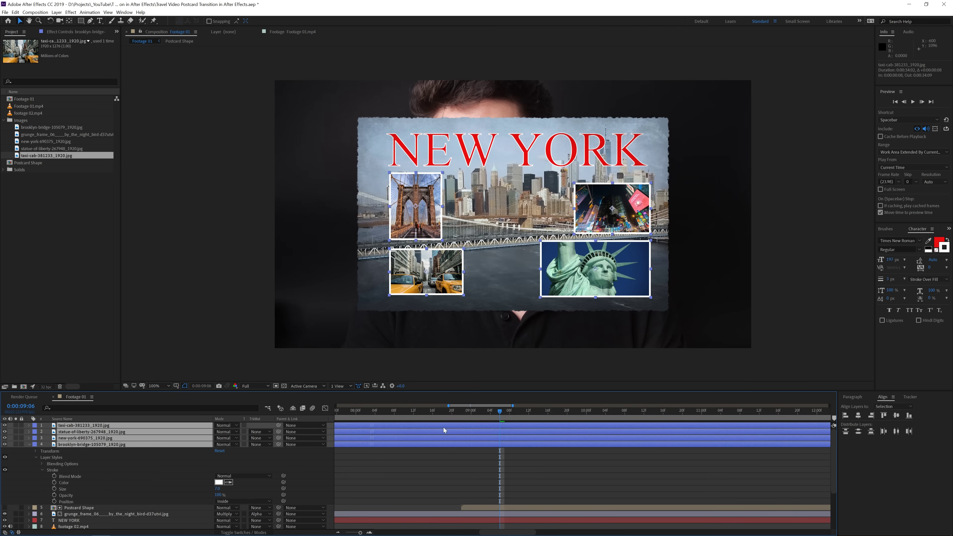
left_click_drag(573, 429, 580, 429)
left_click_drag(362, 444, 466, 445)
left_click_drag(542, 451, 519, 468)
key(";")
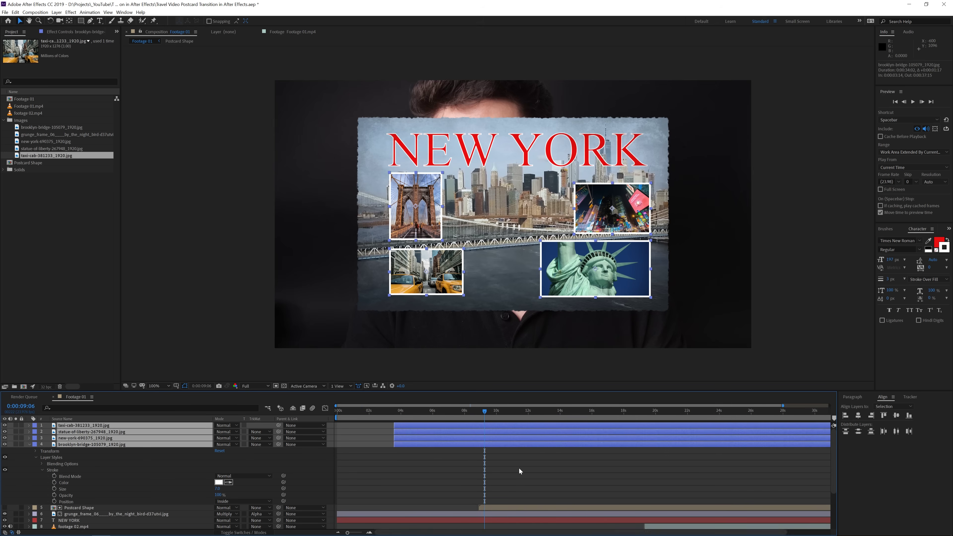
left_click_drag(414, 442, 474, 452)
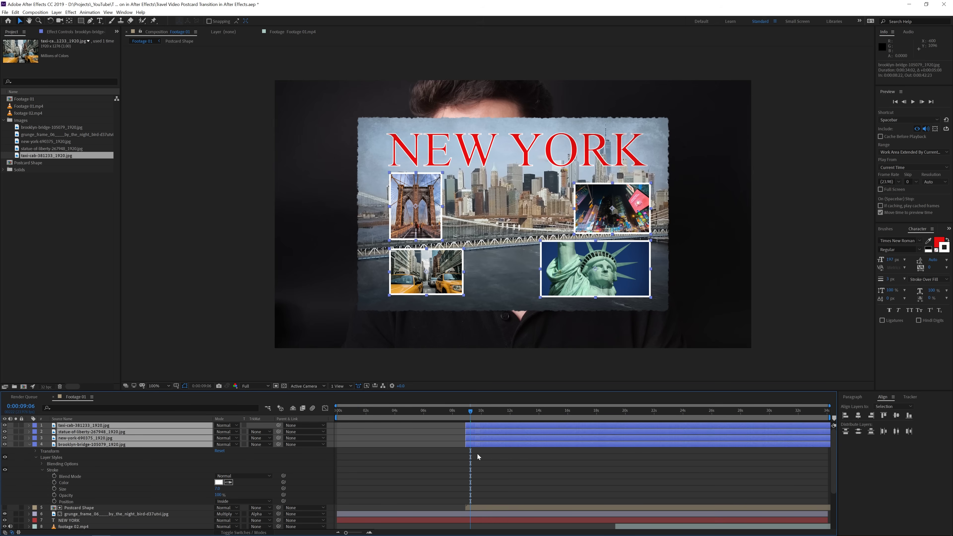
left_click(29, 445)
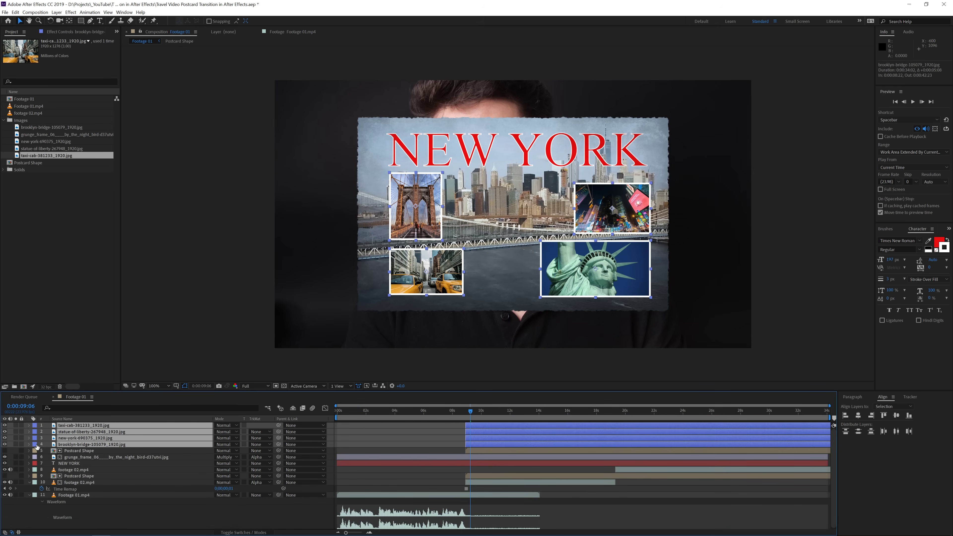
Step: Move the NEW YORK text layer above the photo layers and shift it in time to start together with them
left_click(69, 463)
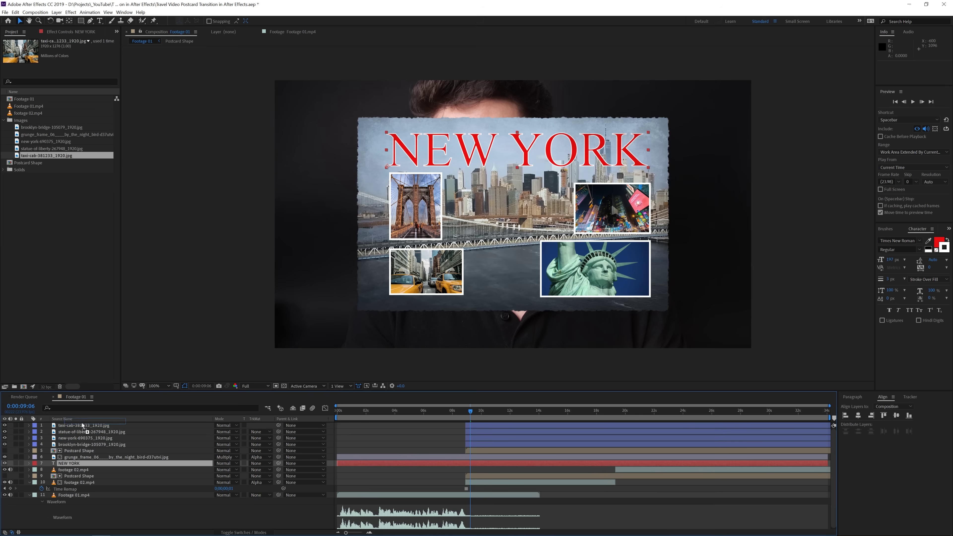
left_click_drag(83, 425, 84, 425)
left_click_drag(357, 426, 475, 427)
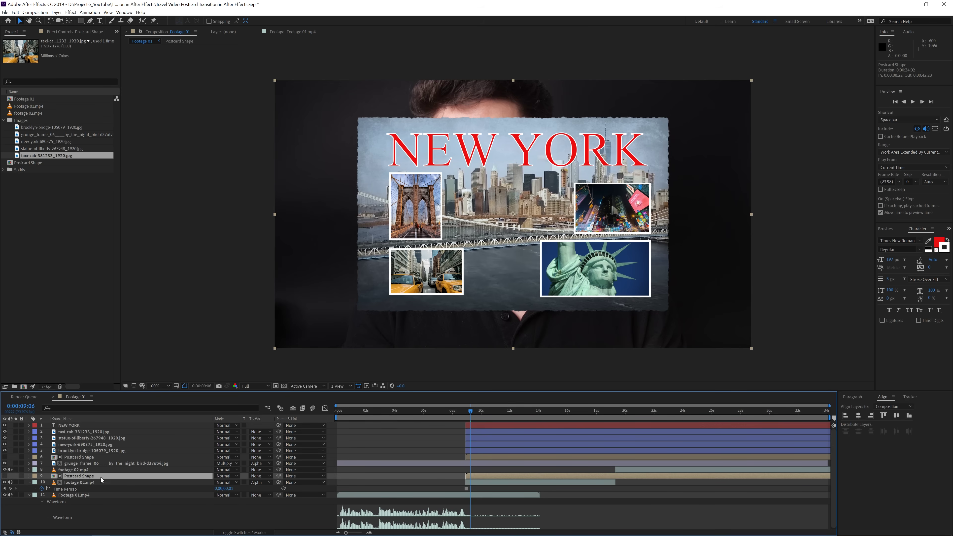
Step: Make the lower Postcard Shape layer, just above the frozen footage 02, a 3D layer and collapse the Footage 01 layer's waveform
left_click(243, 531)
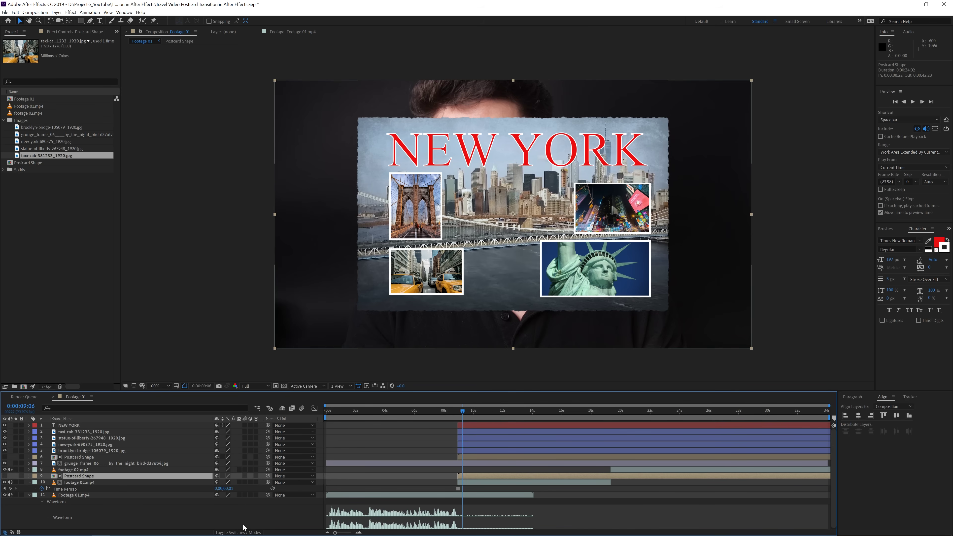
left_click(257, 476)
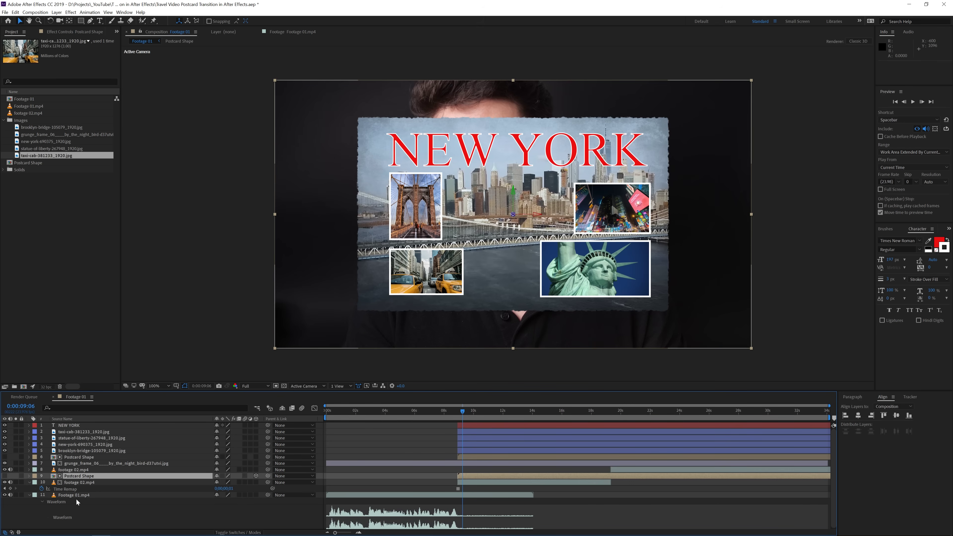
left_click(29, 495)
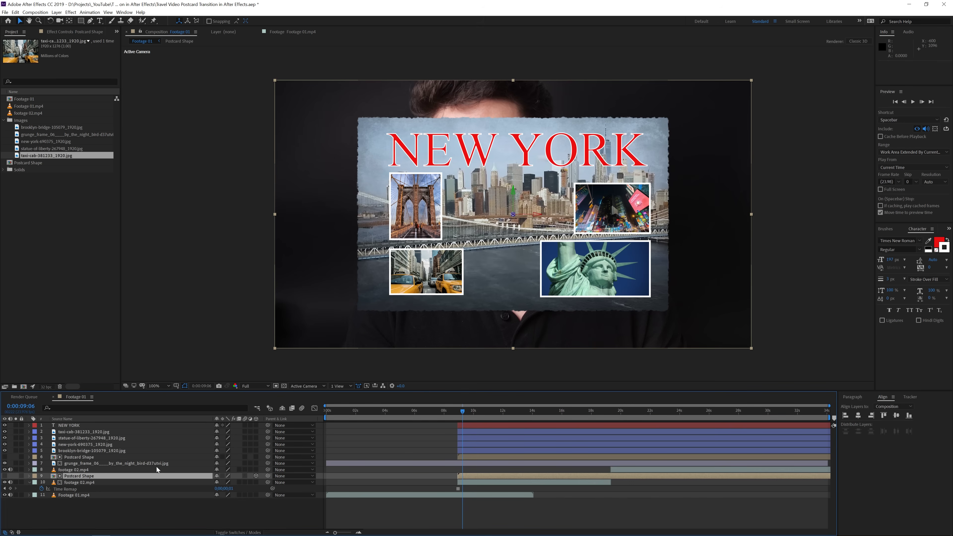
Step: Add a new two-node camera named Camera 1 to the Footage 01 composition
right_click(128, 506)
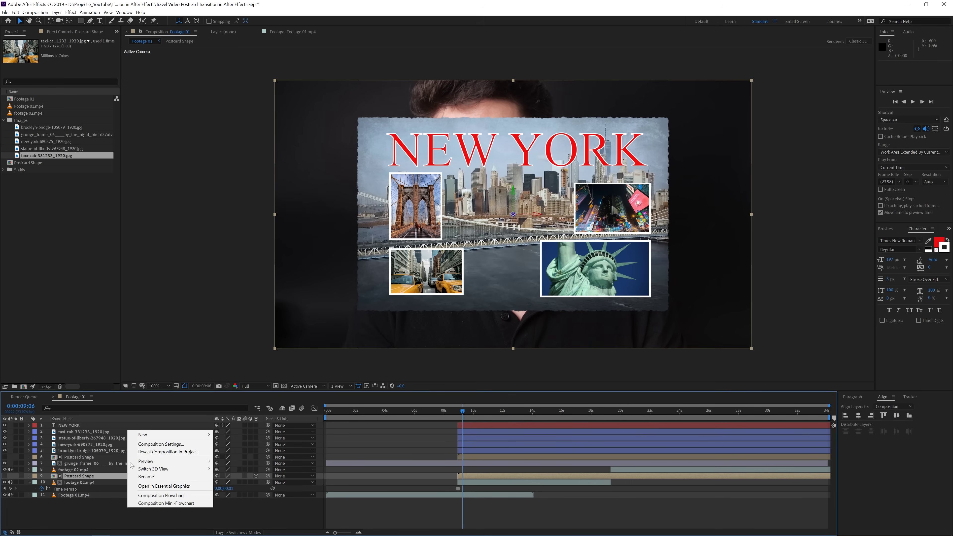
right_click(75, 510)
mouse_move(120, 436)
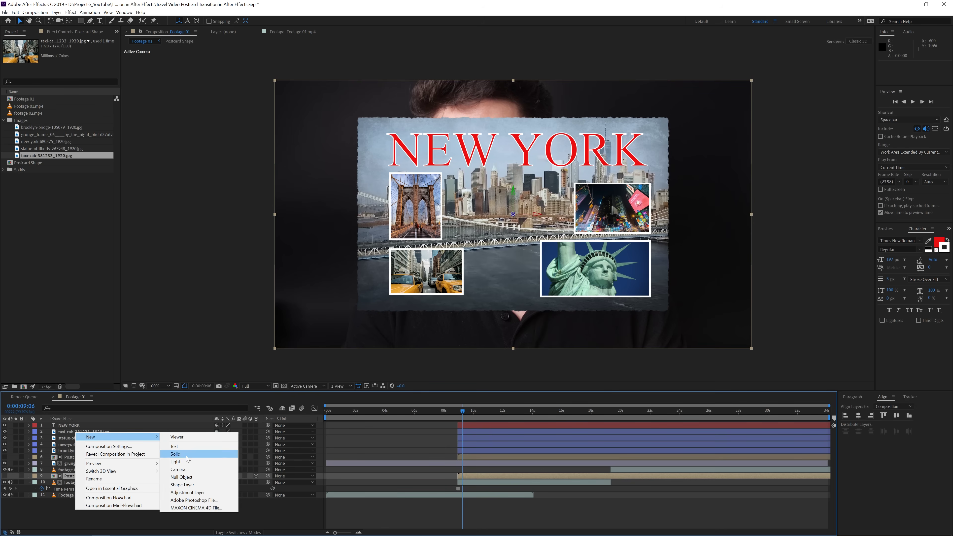
left_click(189, 470)
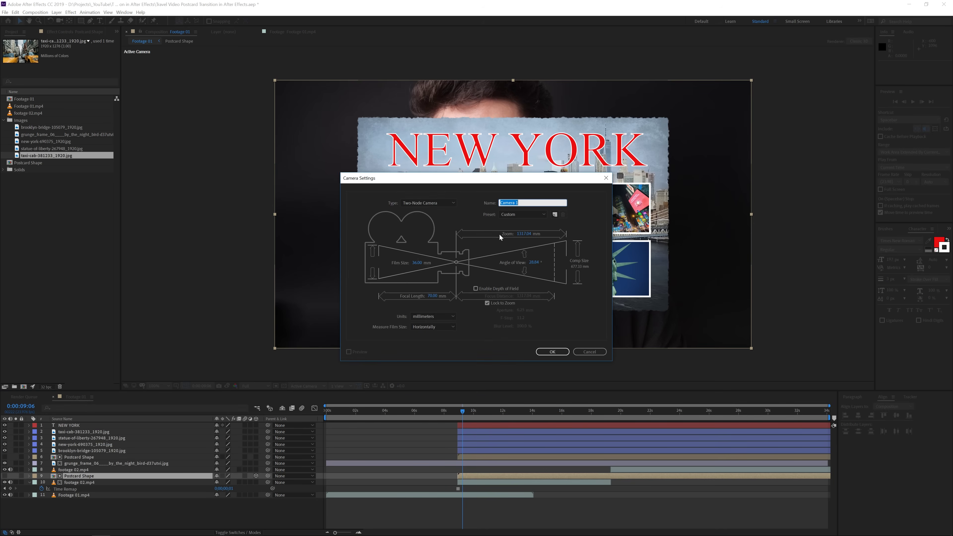
left_click(512, 215)
left_click(519, 265)
left_click(551, 351)
Step: Add a null object, make it a 3D layer, and parent Camera 1 to it
right_click(72, 510)
mouse_move(100, 437)
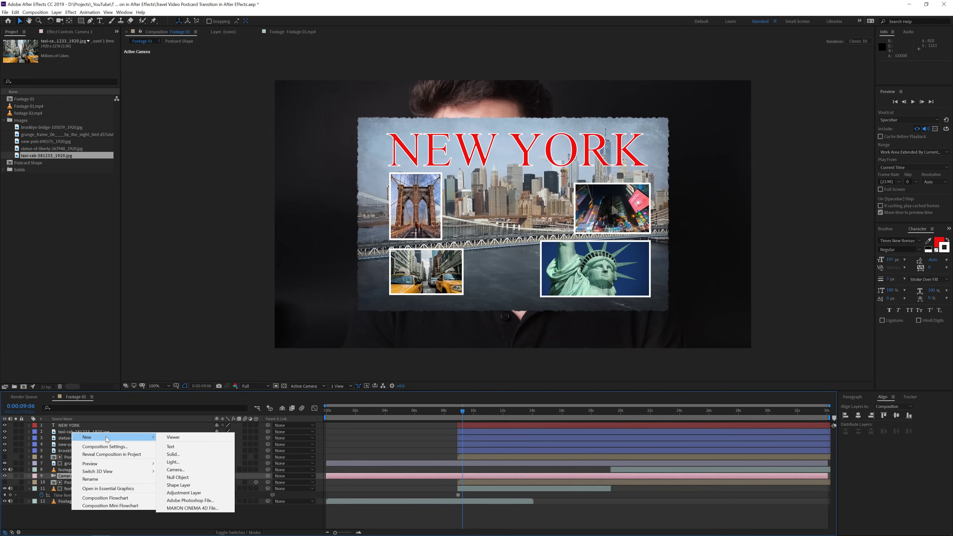
left_click(178, 477)
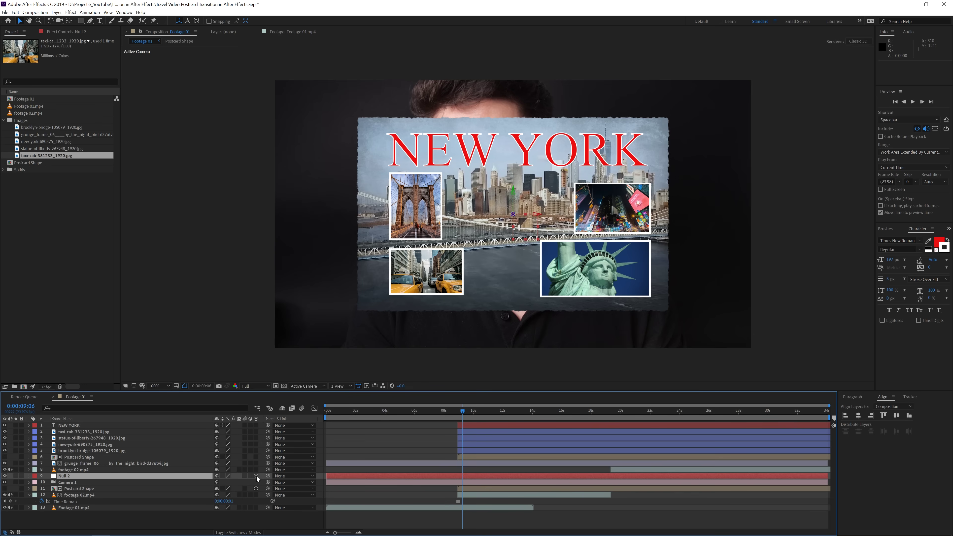
left_click(82, 482)
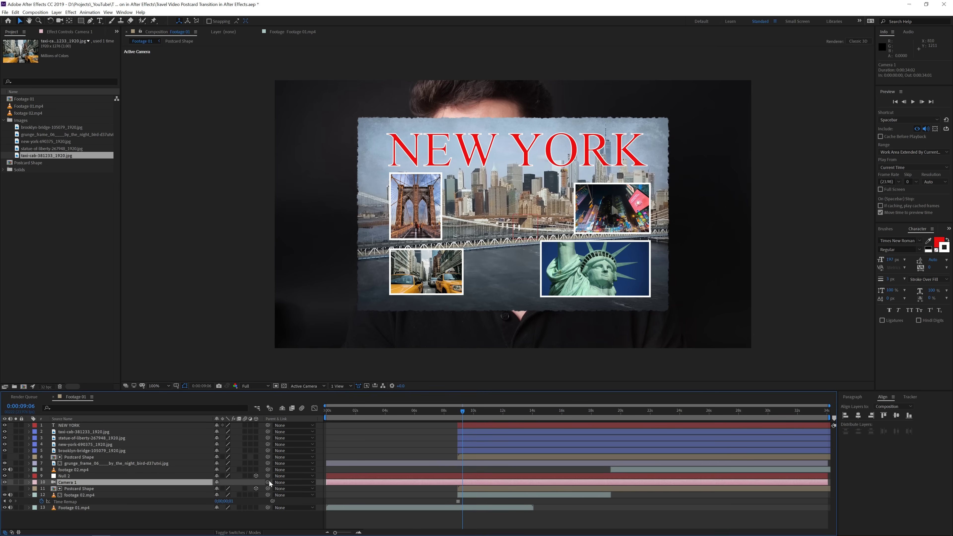
left_click_drag(269, 482, 110, 476)
Step: Move the null and Camera 1 to the top of the layer stack and give both a Yellow label
left_click(86, 475)
left_click(82, 480, "shift")
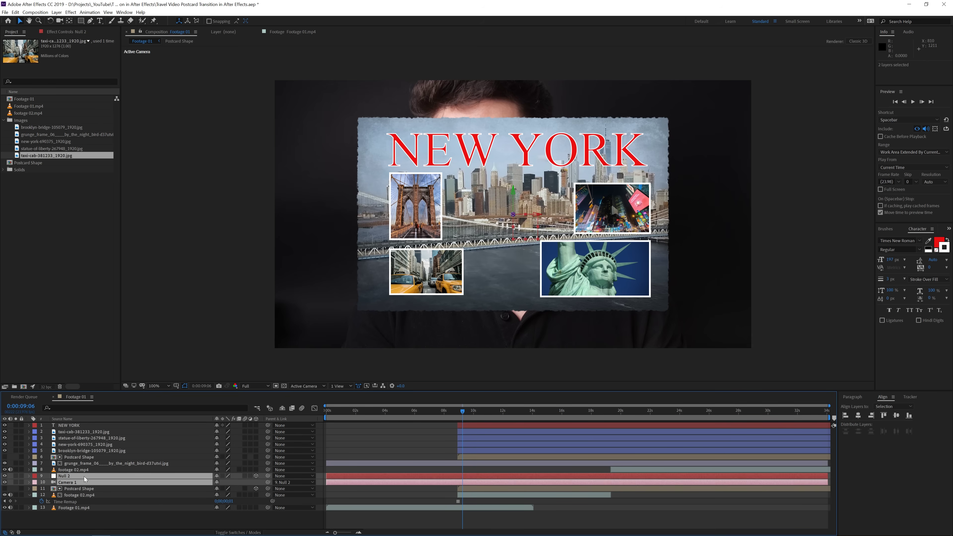
left_click_drag(84, 477, 45, 427)
left_click(35, 427)
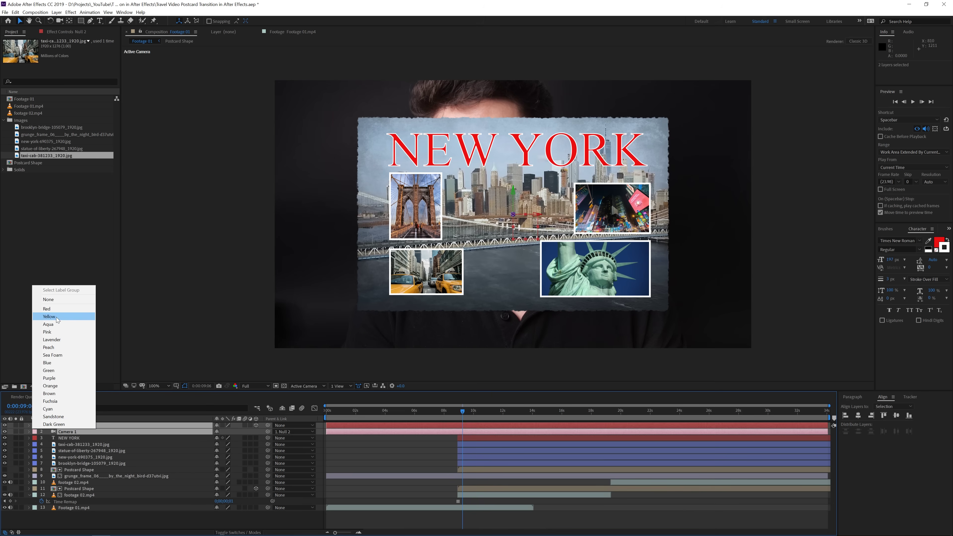
left_click(64, 316)
left_click(360, 444)
left_click(369, 431)
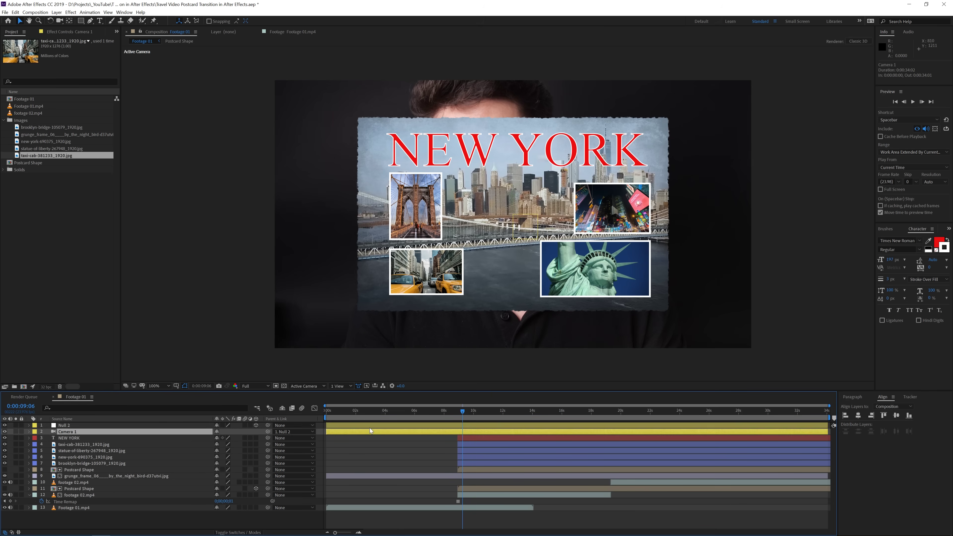
left_click(370, 431)
left_click(369, 444)
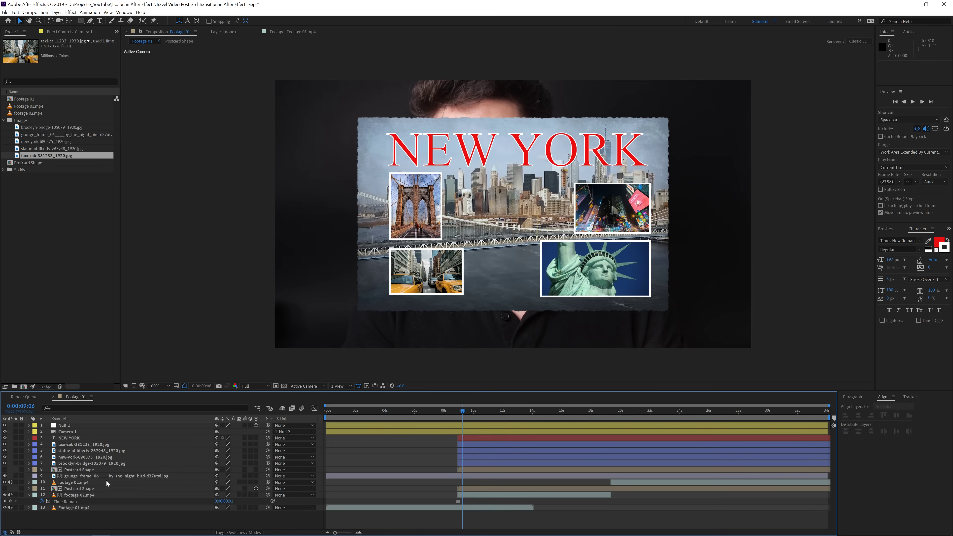
left_click(77, 489)
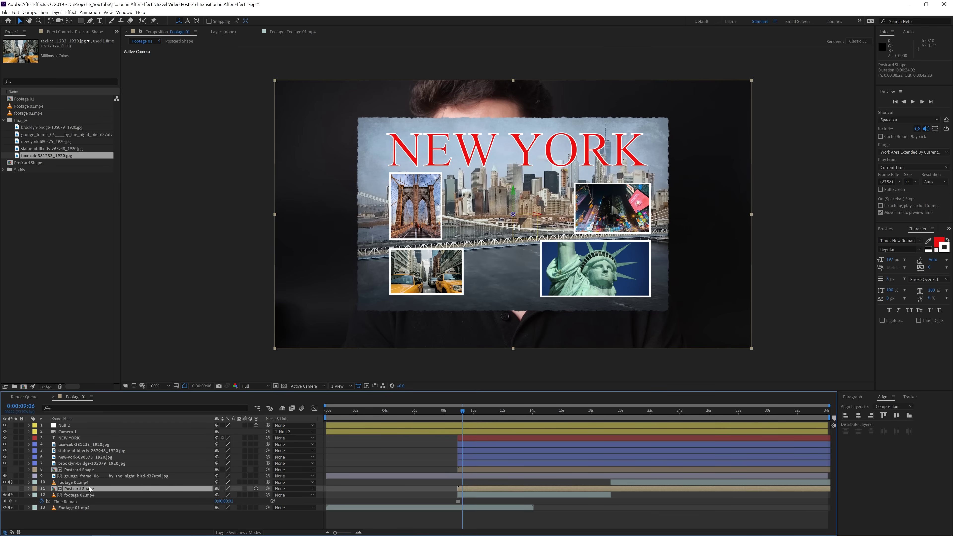
Step: Rename the time-remapped footage 02 layer to Frozen Frame and move the other footage 02 layer directly below it
left_click(82, 495)
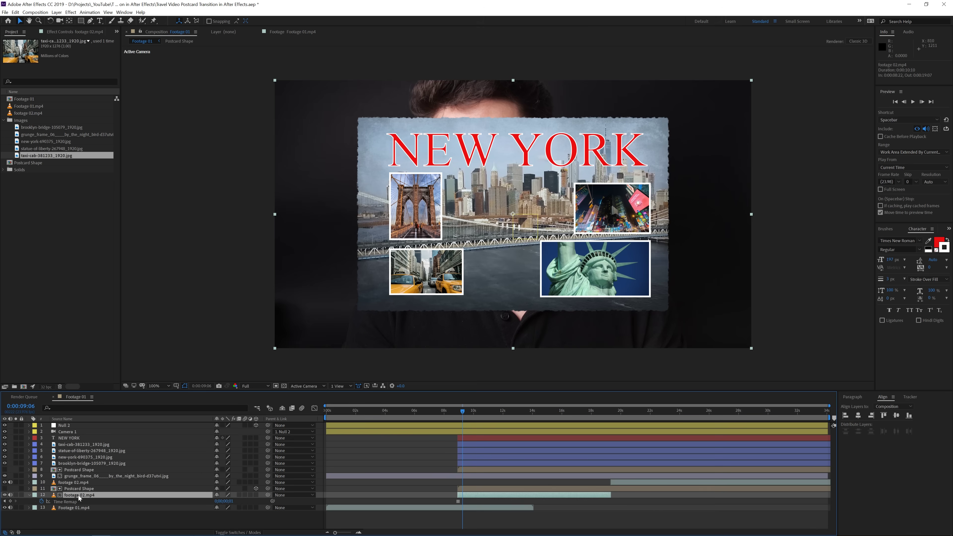
key("Return")
type("Frozen Fra")
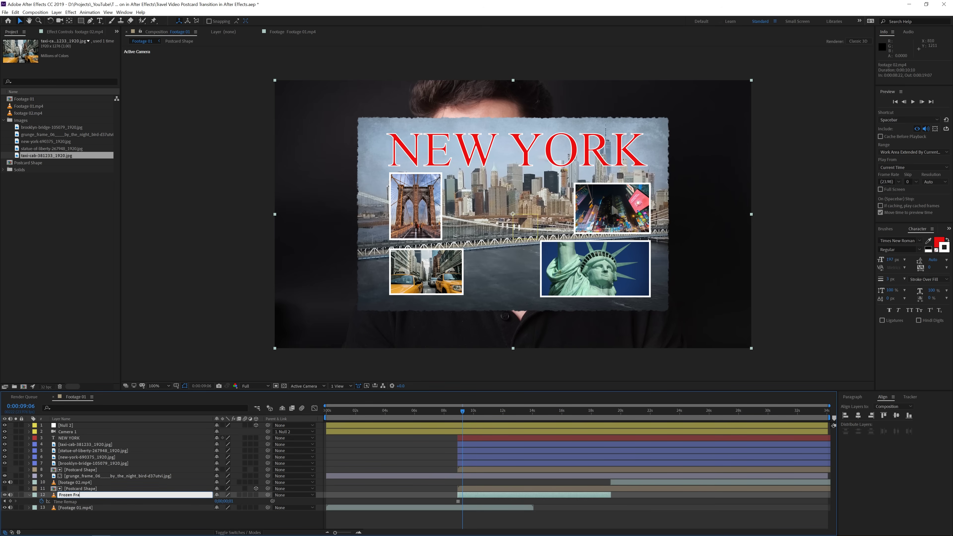
type("me")
left_click(79, 484)
left_click_drag(78, 484, 87, 508)
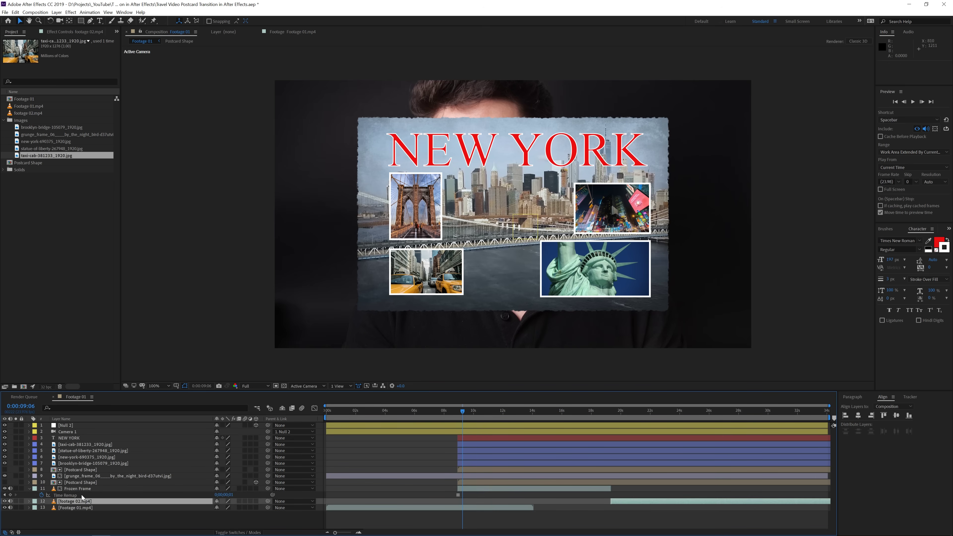
Step: Toggle the grunge texture's visibility off and back on, and make the Postcard Shape layer above it a 3D layer
left_click(72, 477)
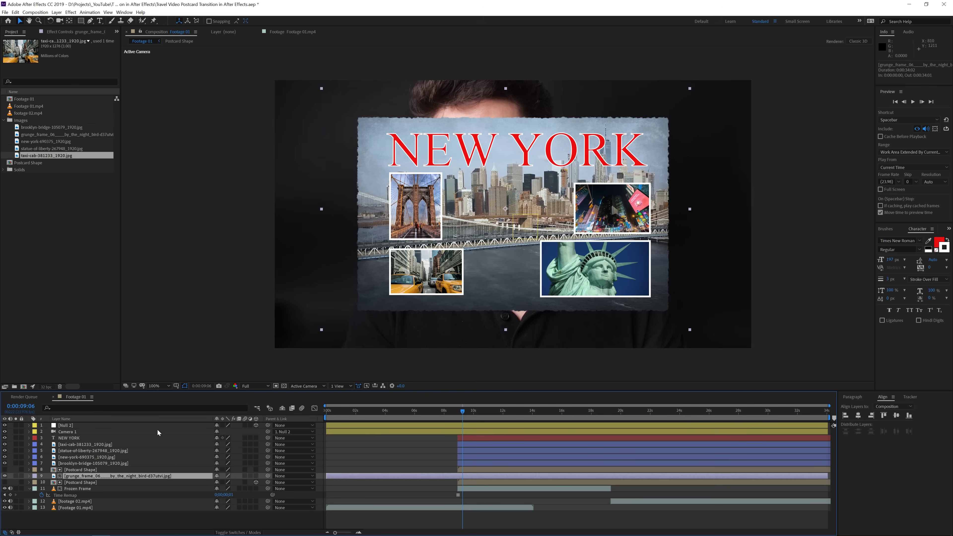
left_click(5, 476)
left_click(5, 476)
left_click(87, 470)
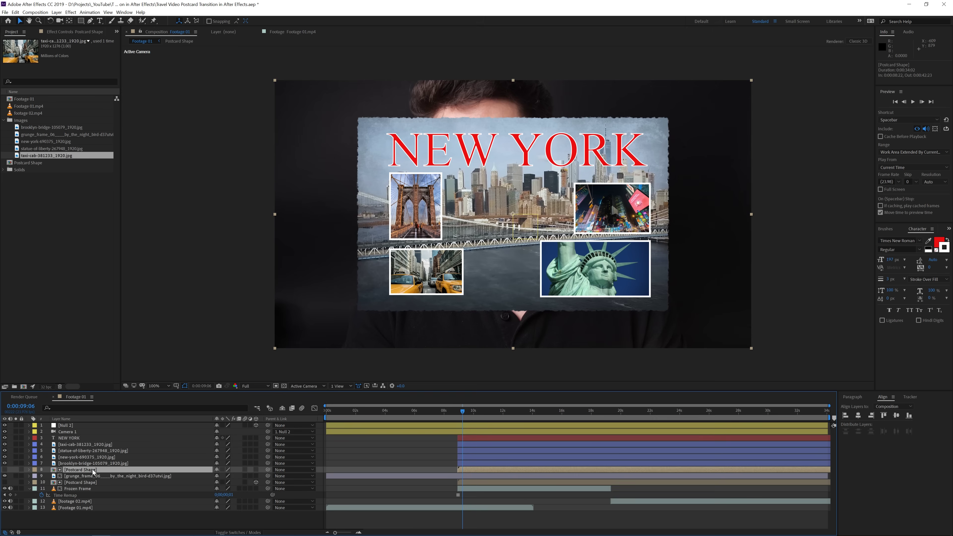
left_click(257, 469)
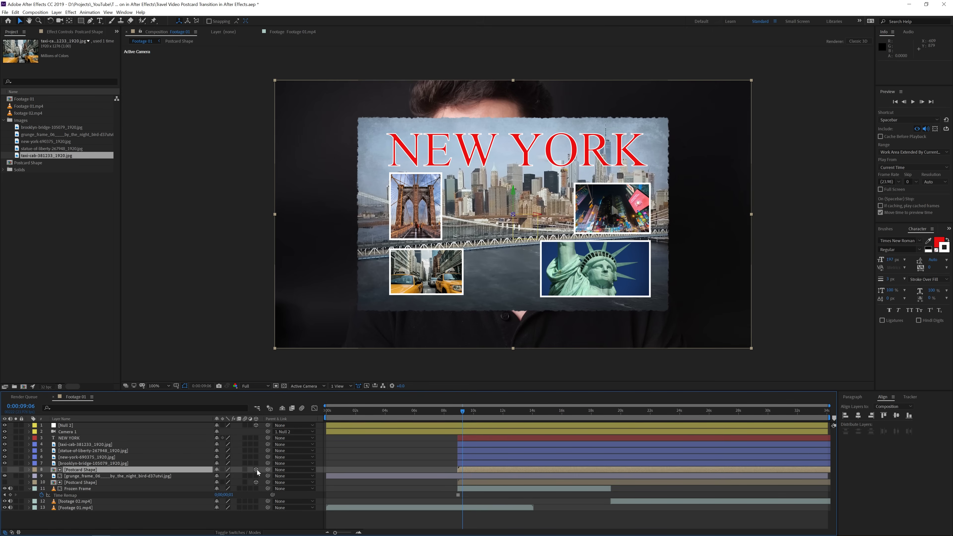
left_click(104, 476)
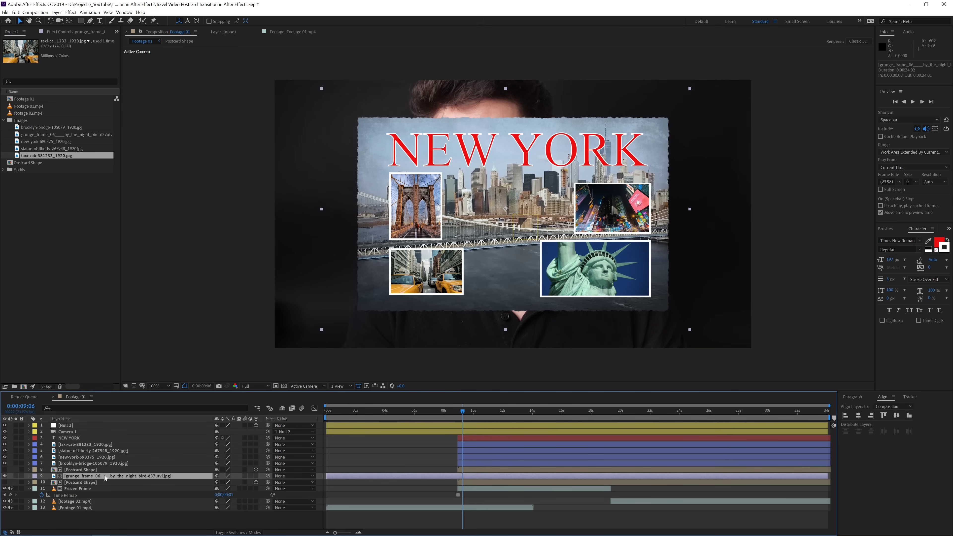
left_click(72, 489)
left_click(78, 477)
left_click(82, 470)
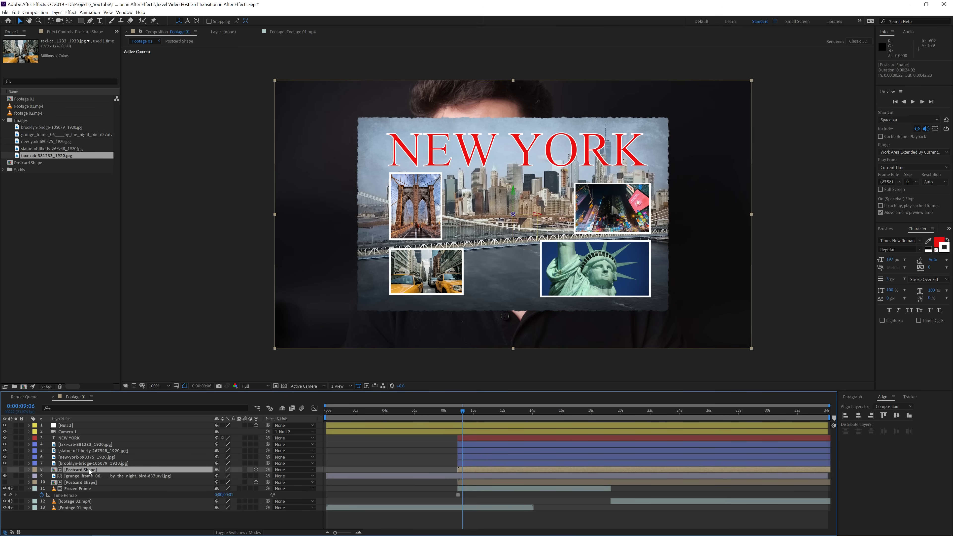
Step: Make the four photo layers 3D and bring them toward the camera to a Z position of about -863
left_click(81, 464)
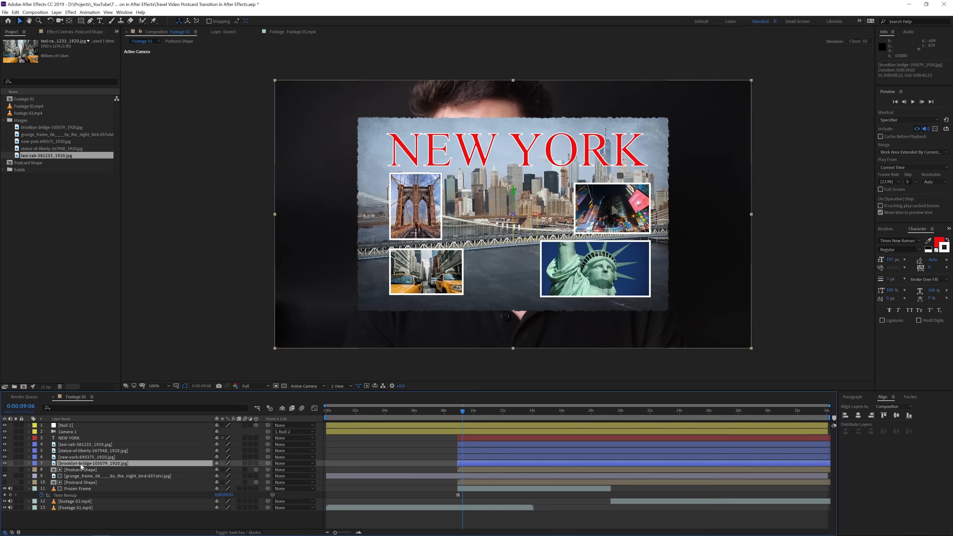
left_click(78, 444, "shift")
left_click(257, 444)
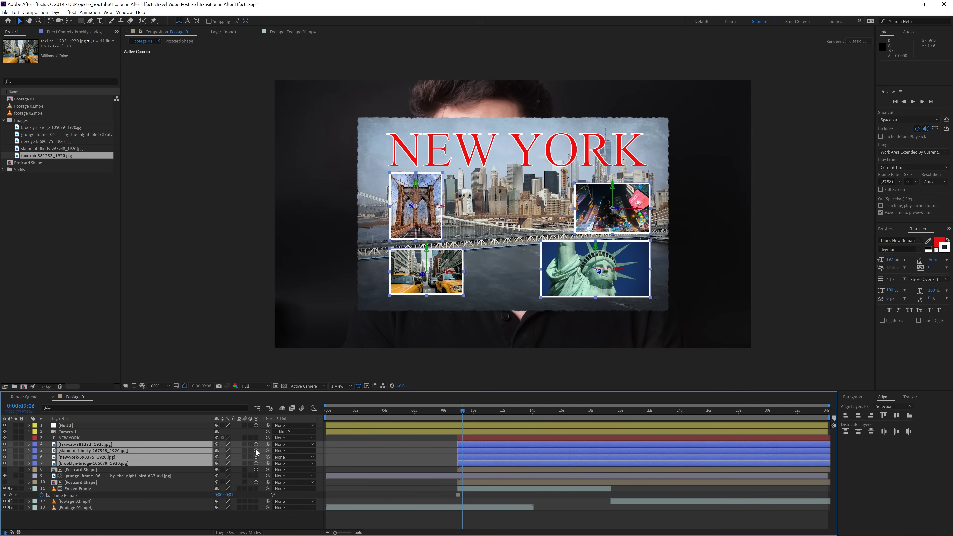
key("p")
left_click_drag(239, 450, 193, 469)
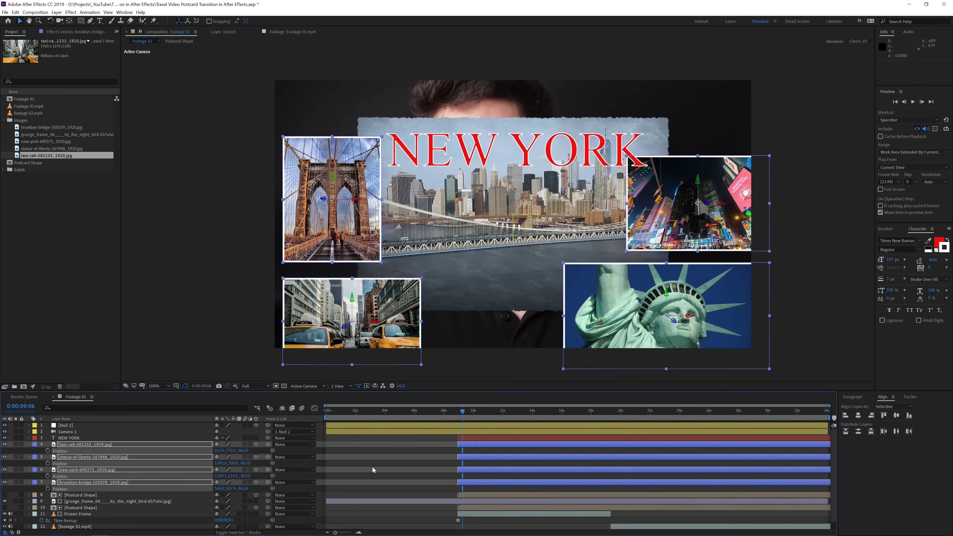
Step: Scale down and reposition the four photos so they fit on the postcard below the NEW YORK title
left_click(383, 465)
left_click(471, 444)
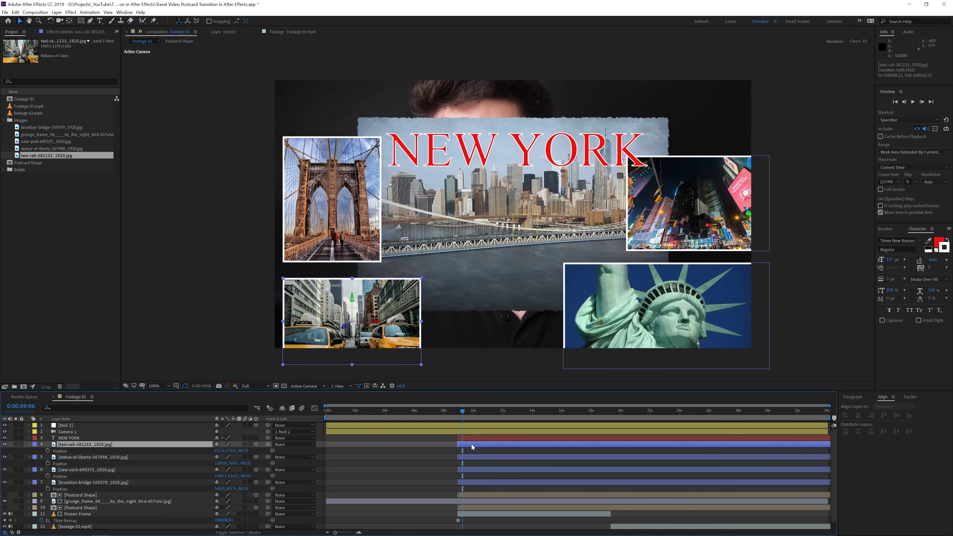
left_click_drag(421, 364, 444, 291)
left_click(381, 262)
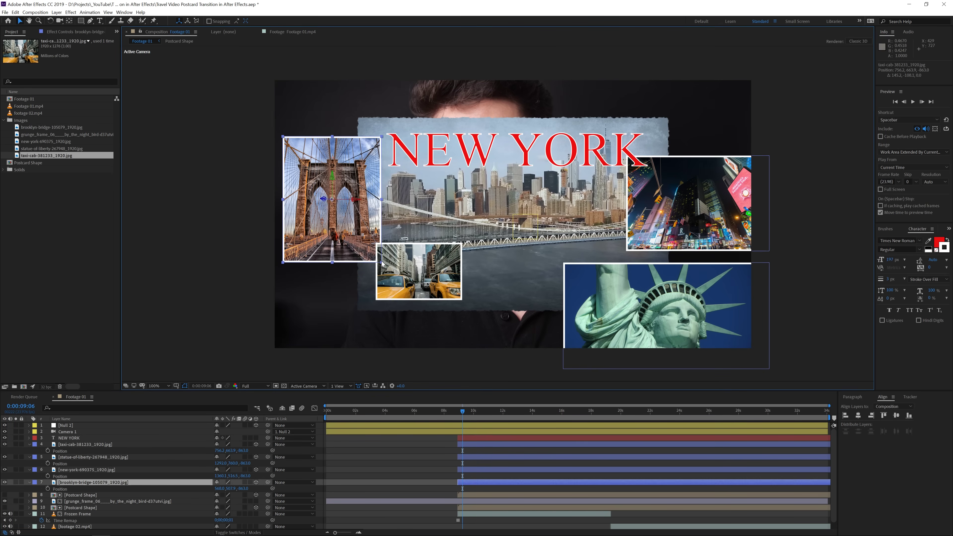
left_click_drag(383, 265, 415, 225)
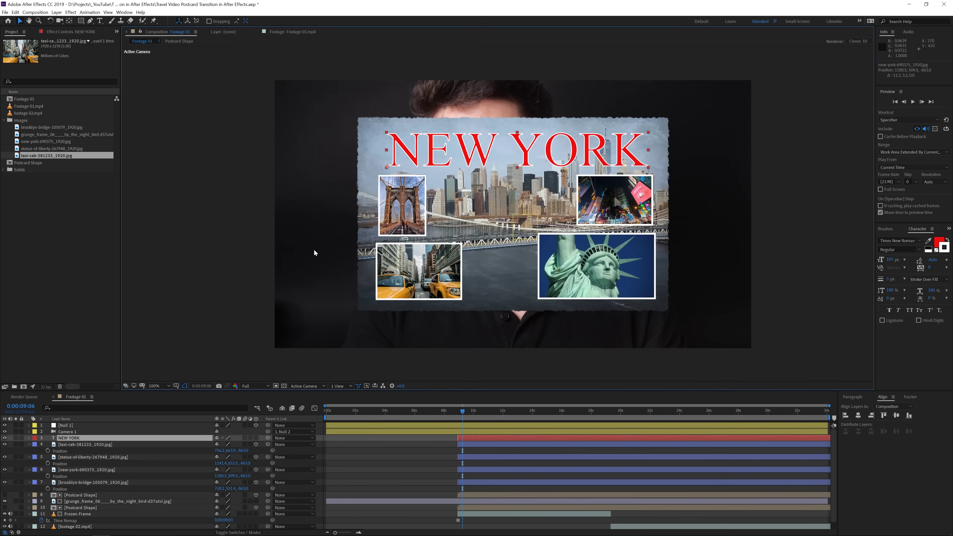
Step: Make the NEW YORK text layer a 3D layer
left_click(255, 438)
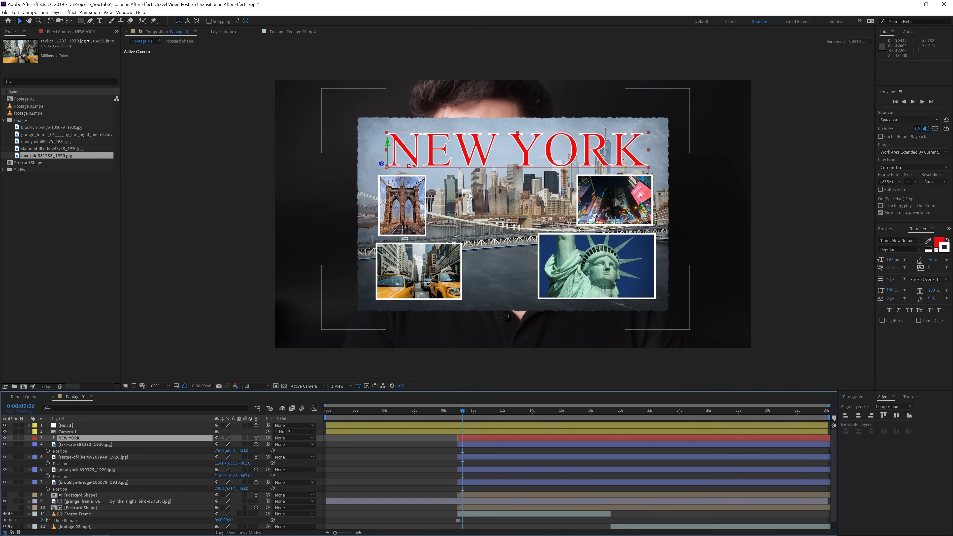
Step: Bring the NEW YORK title toward the camera to a Z position of about -508
key("apostrophe")
left_click_drag(382, 165, 363, 176)
key("apostrophe")
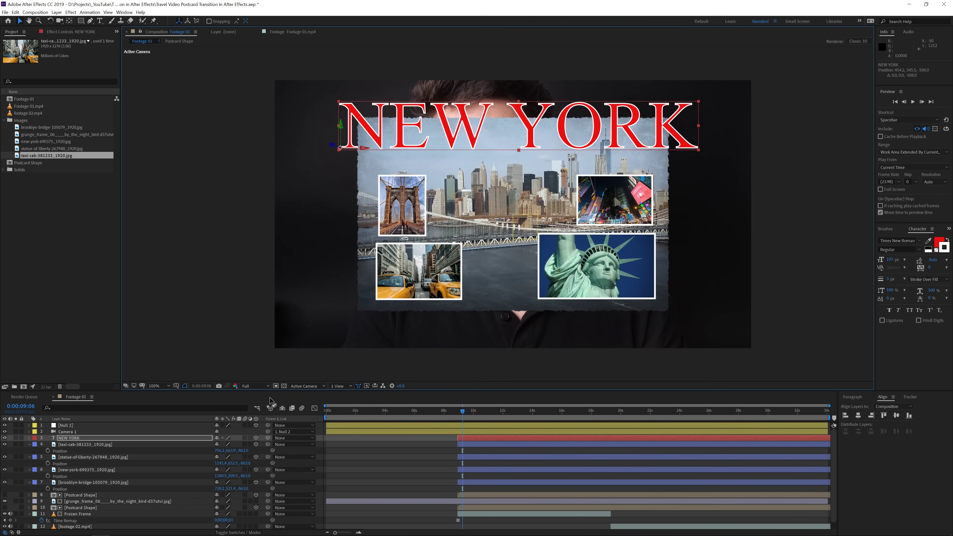
Step: Scale the NEW YORK title to 75% and reposition it along the postcard's upper edge, above the photos
key("s")
left_click(225, 444)
type("75")
key("Return")
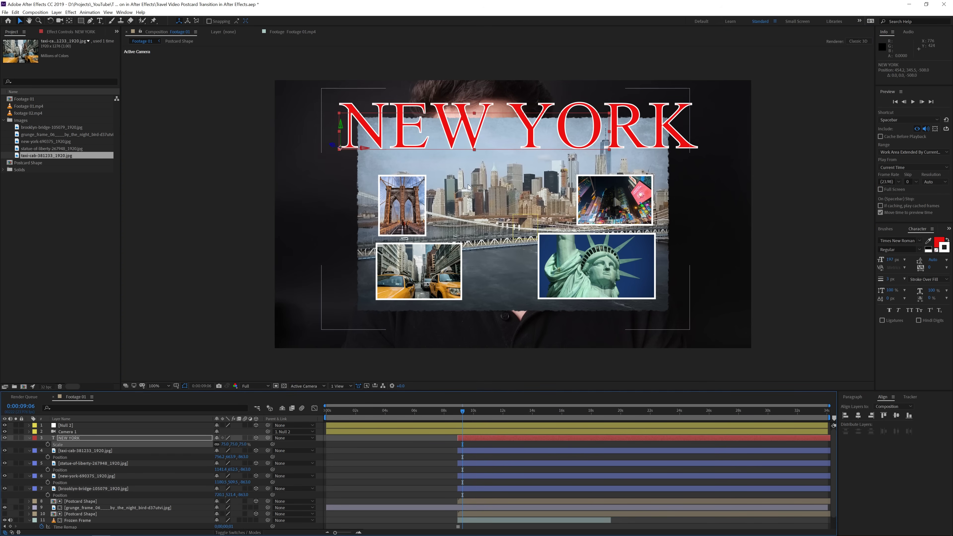
left_click_drag(477, 136, 524, 152)
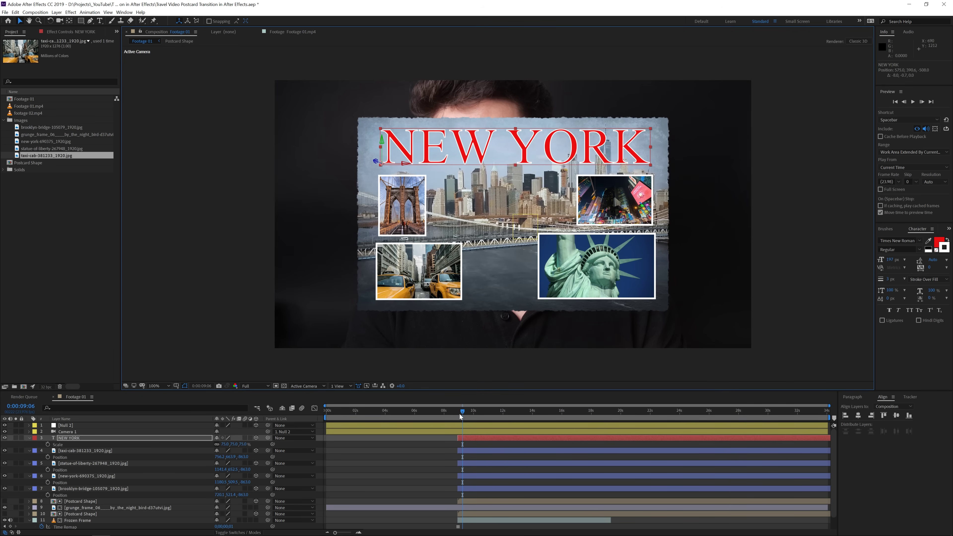
Step: Set Position keyframes at 0:00:10:01 on the NEW YORK title and the four photo layers
left_click_drag(461, 411, 457, 414)
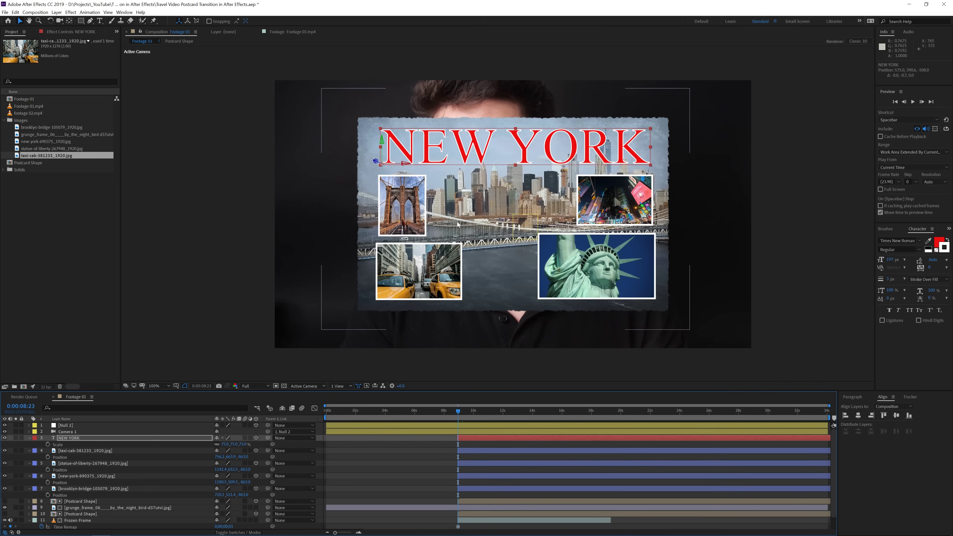
scroll(74, 452, "down", 1)
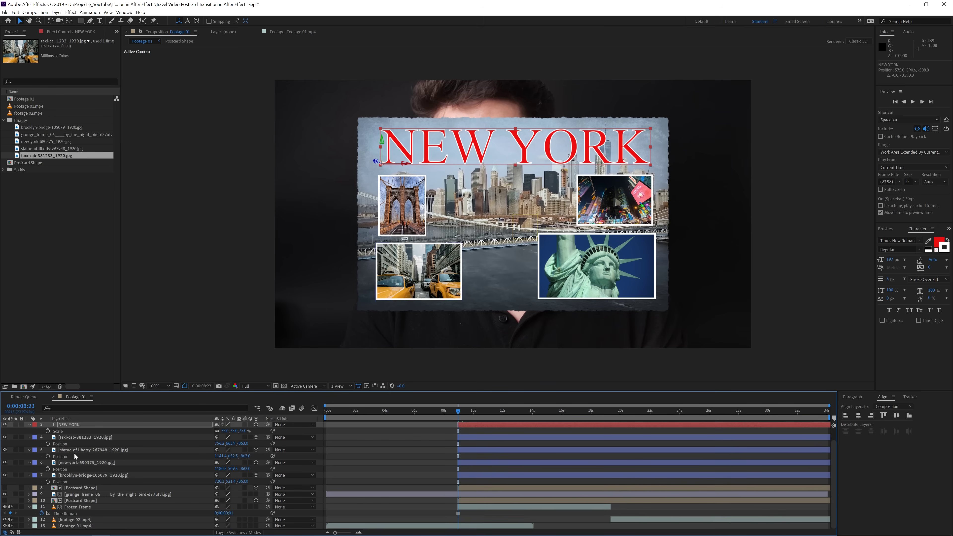
left_click(79, 438)
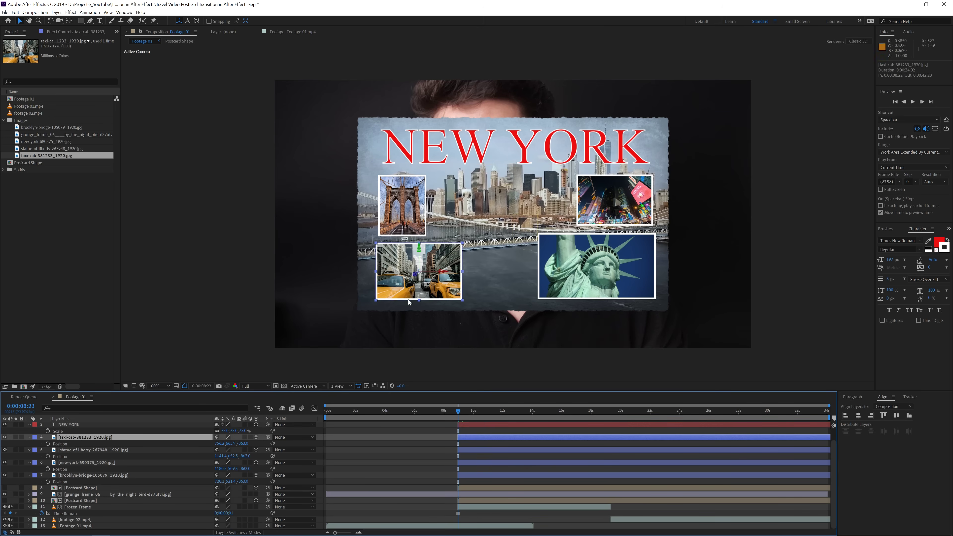
left_click(67, 475)
left_click(73, 438, "shift")
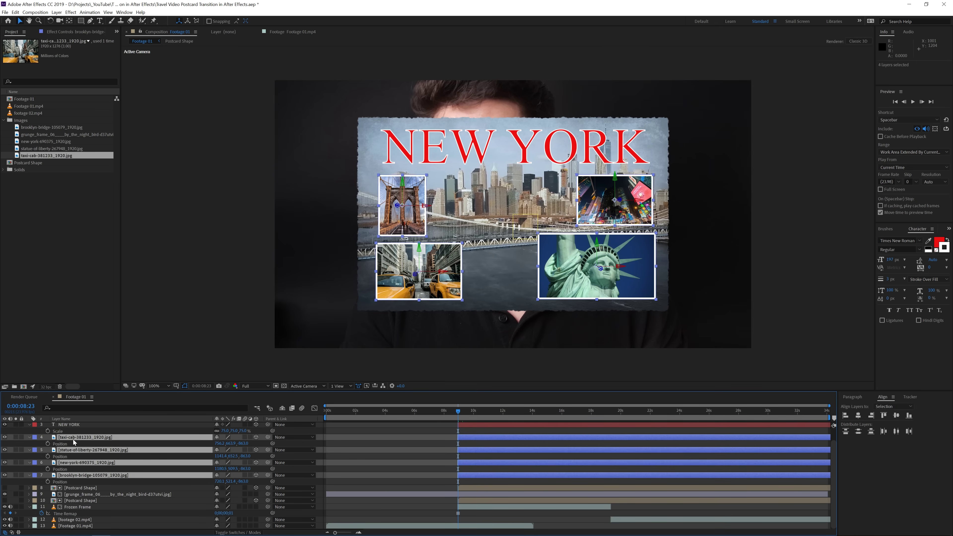
scroll(71, 436, "up", 1)
left_click(71, 437, "shift")
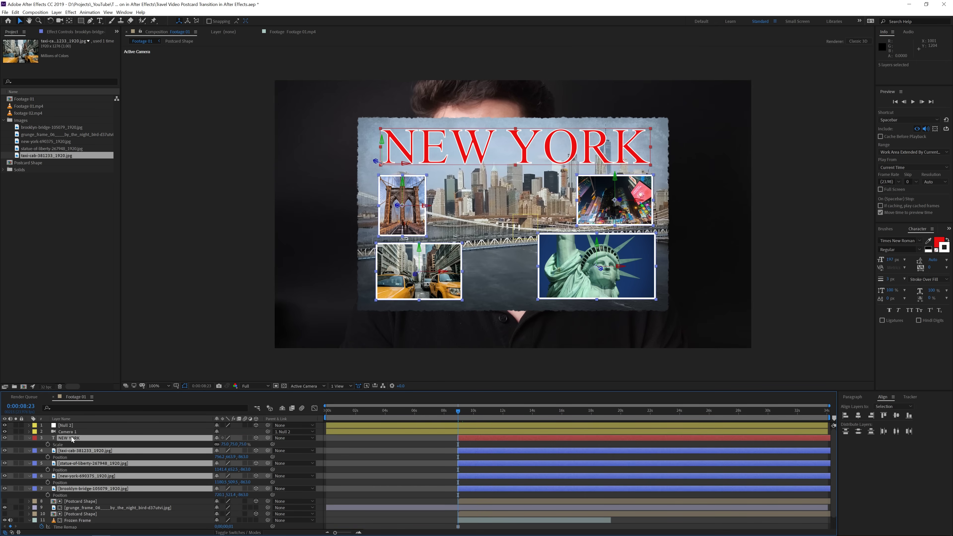
key("p")
left_click(475, 413)
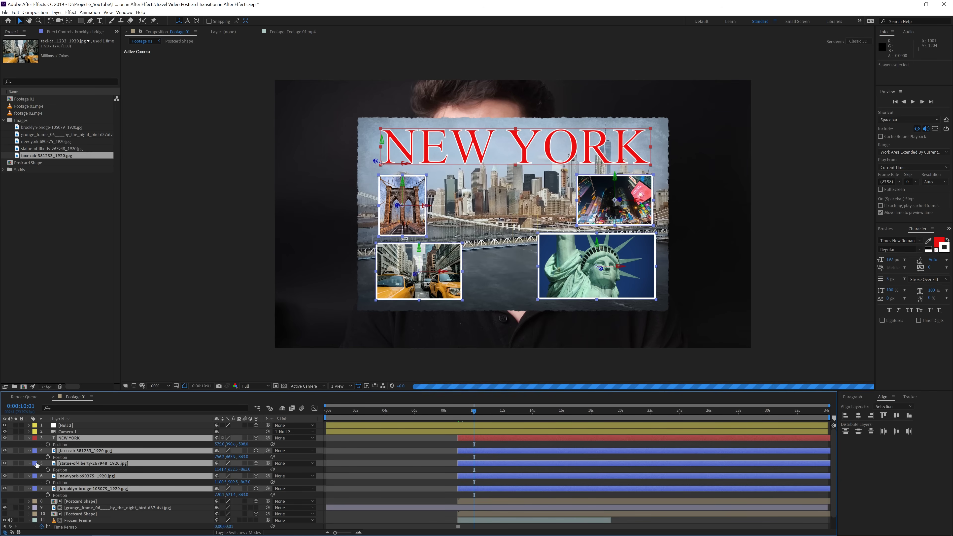
left_click(48, 444)
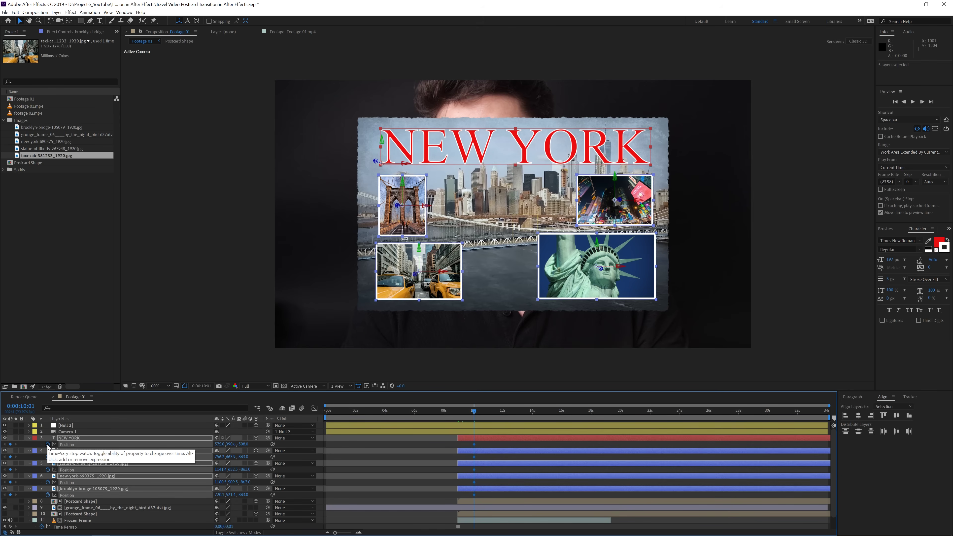
left_click(398, 469)
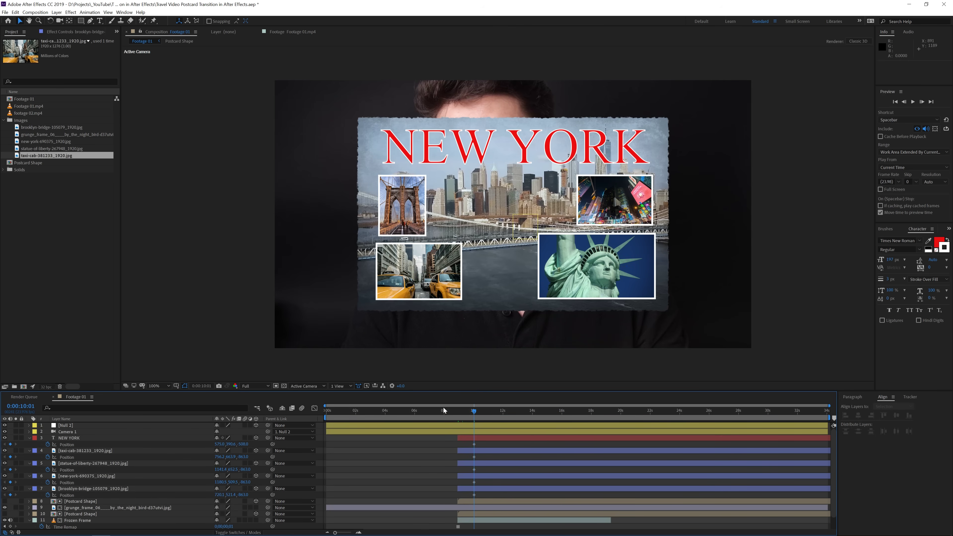
Step: At 0:00:08:23, pull the NEW YORK title toward the camera to a Z position of about -1383 and check its entrance
left_click(461, 412)
left_click(384, 148)
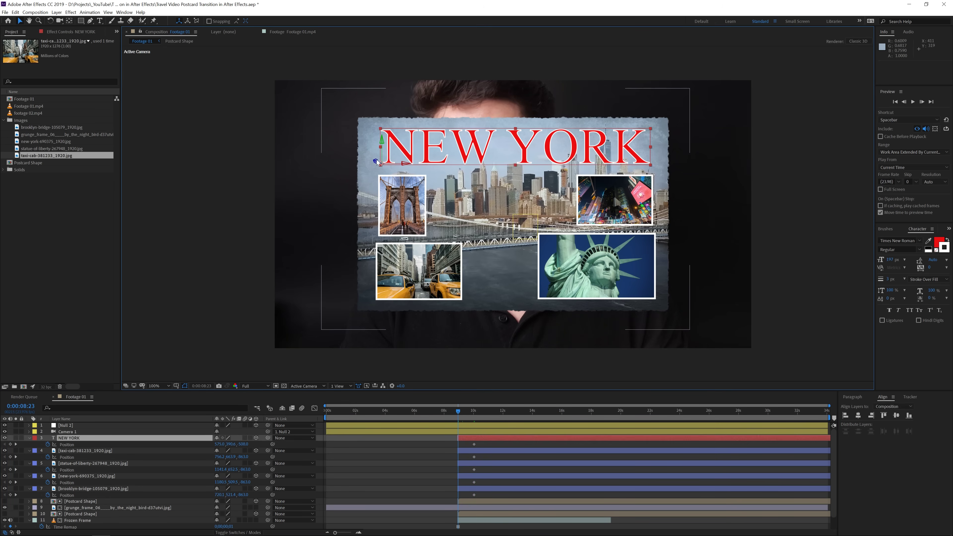
left_click_drag(376, 162, 130, 194)
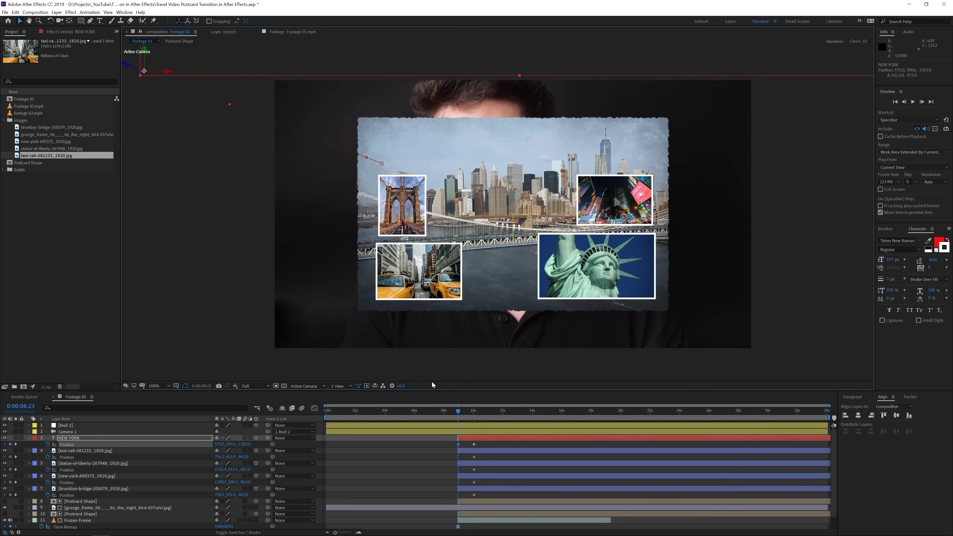
left_click_drag(462, 411, 468, 411)
left_click(469, 410)
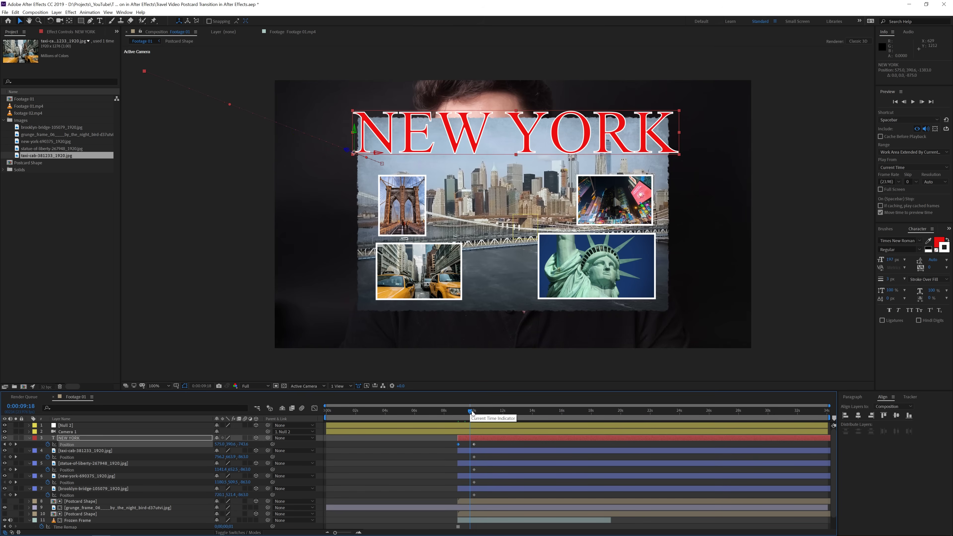
left_click(465, 412)
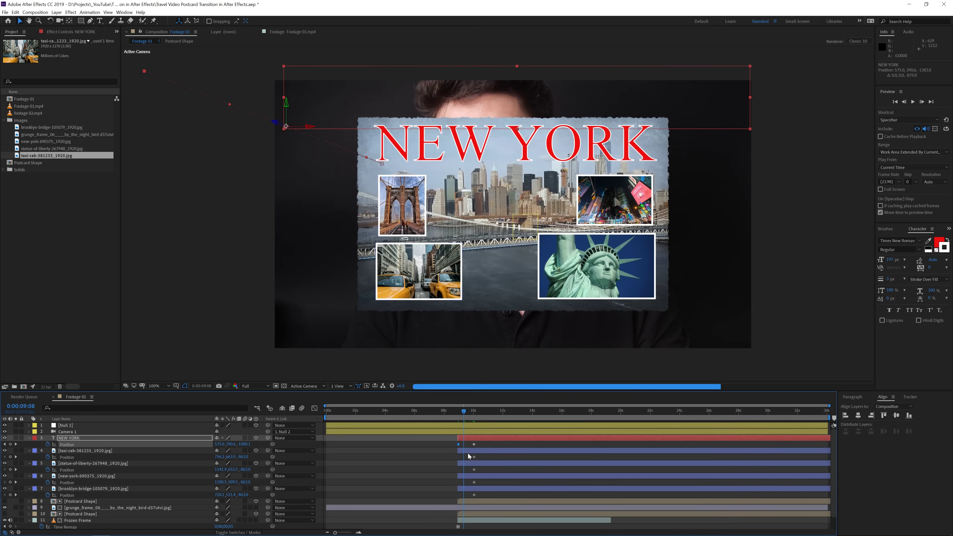
Step: At 0:00:08:23, move the taxi and Brooklyn Bridge photos out past the frame's left side and the other two past its right
left_click(466, 450)
left_click_drag(462, 413, 458, 412)
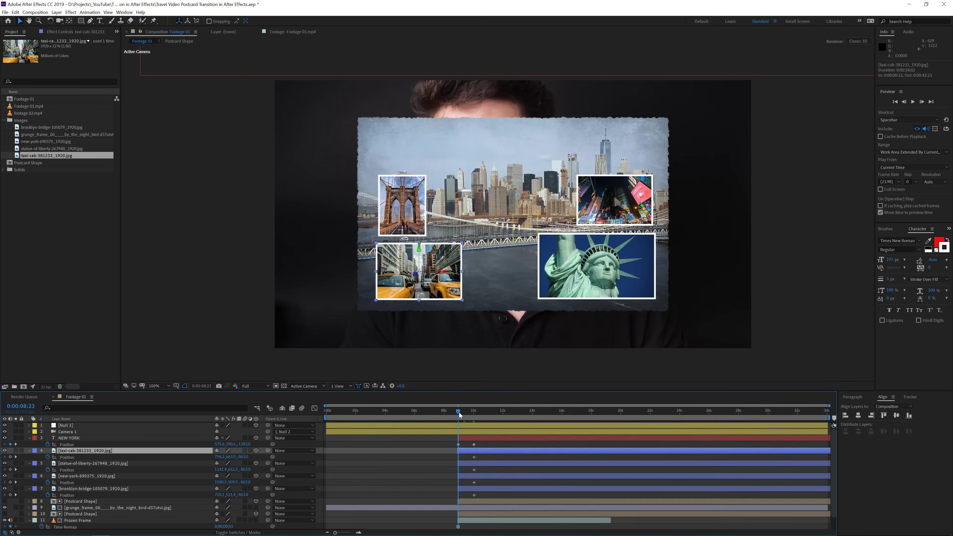
left_click_drag(422, 286, 222, 285)
left_click_drag(412, 228, 251, 228)
left_click_drag(586, 225, 708, 226)
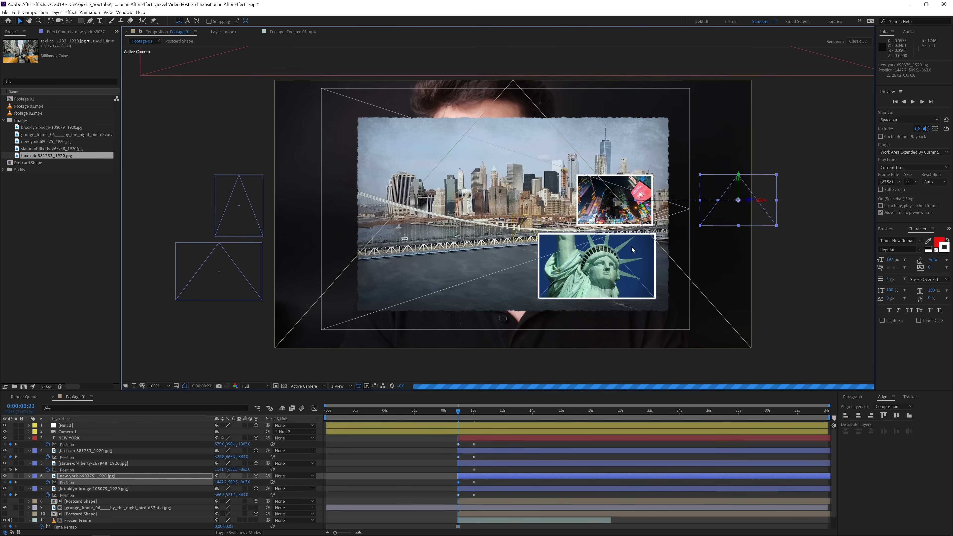
left_click_drag(632, 246, 807, 281)
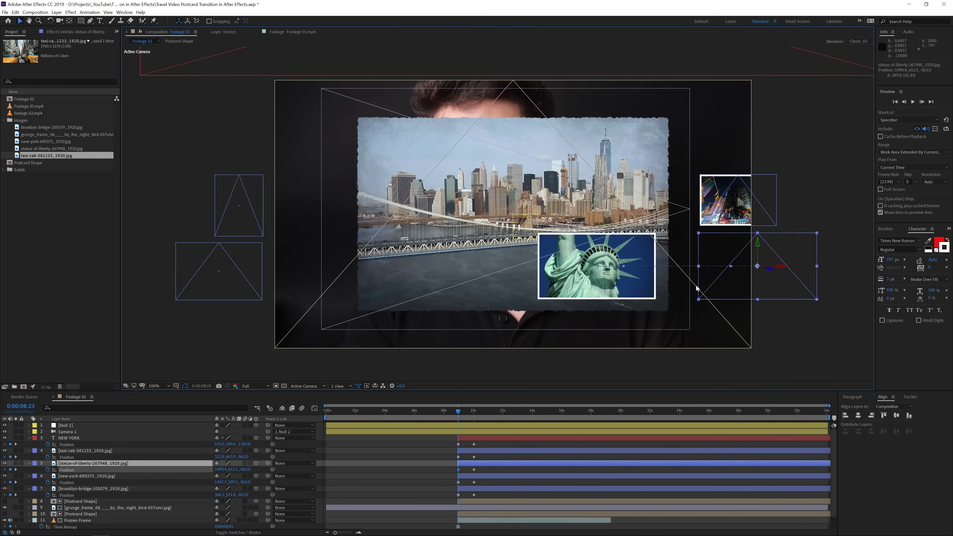
Step: Move the starting Position keyframes of the title and four photos to 0:00:08:22
left_click(359, 532)
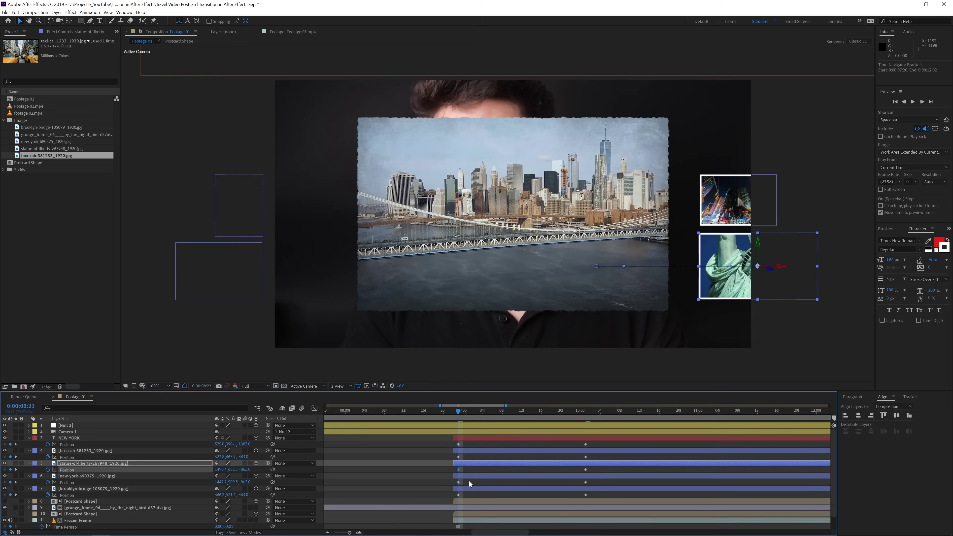
left_click_drag(465, 444, 456, 497)
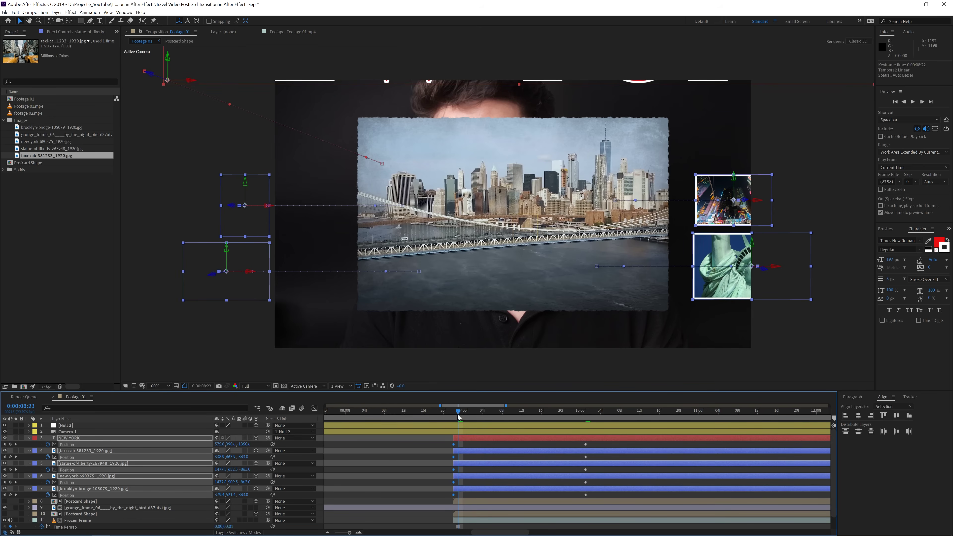
key("Page_Up")
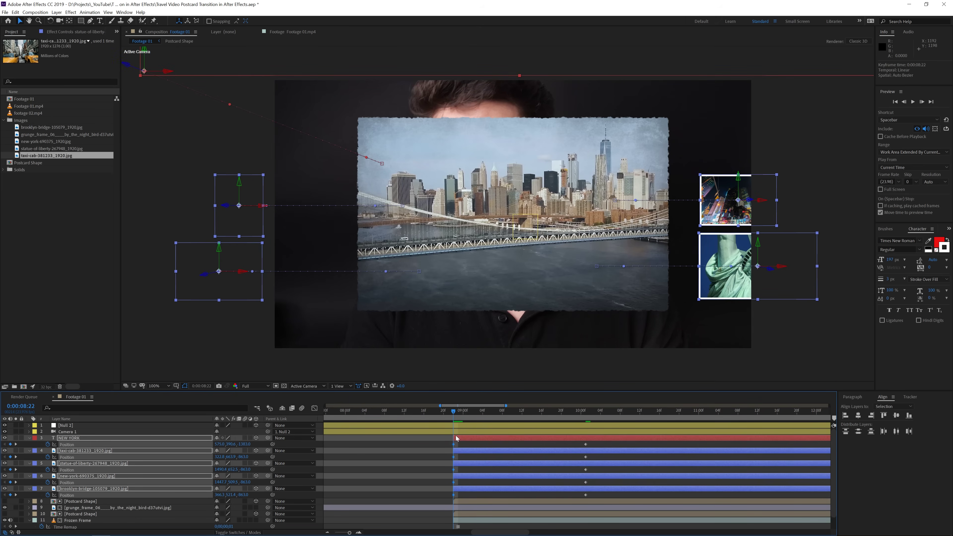
Step: Move the ending Position keyframes of the title and four photos to 0:00:09:01
key("Page_Down")
key("Page_Down")
key("Page_Down")
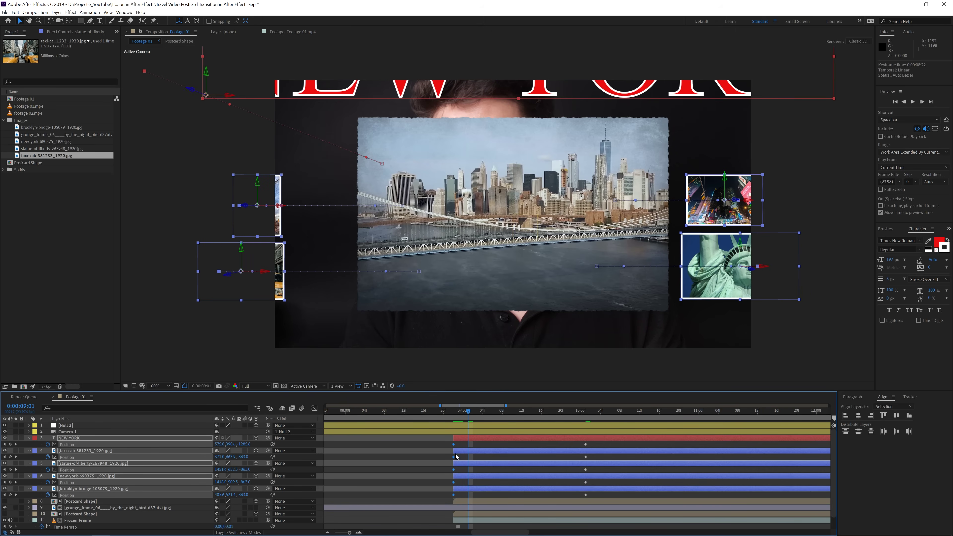
left_click(602, 444)
left_click_drag(593, 443, 469, 499)
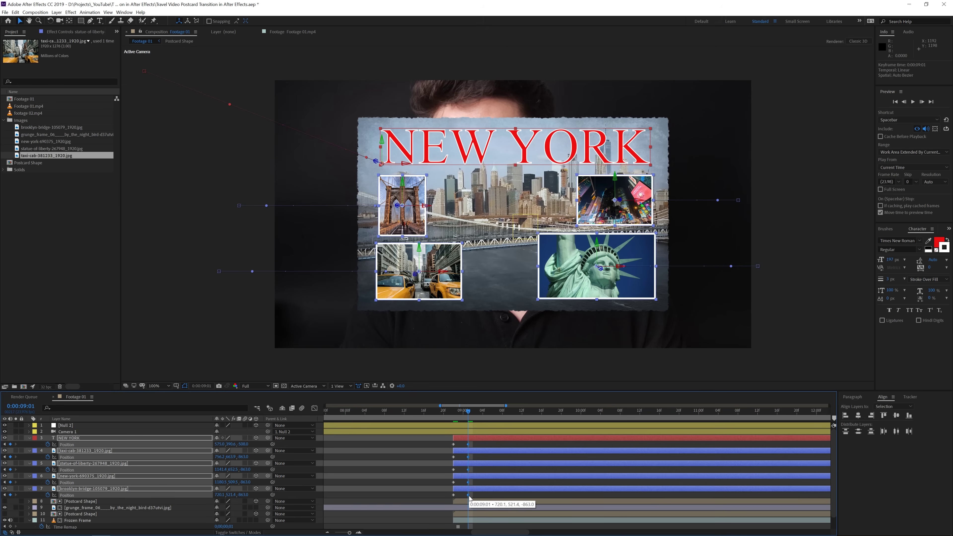
left_click(479, 444)
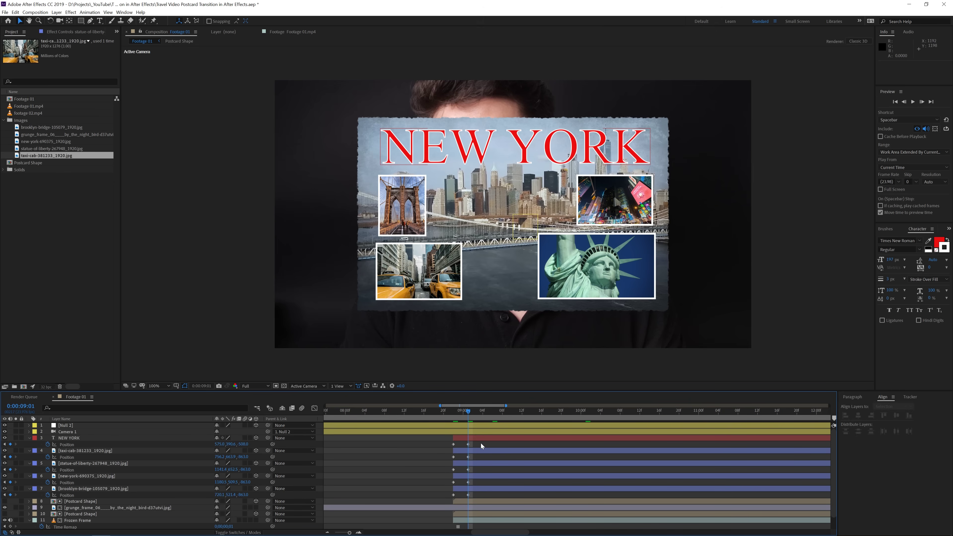
Step: Preview the entrance animation within a shortened work area and move all ending Position keyframes to 0:00:09:02
left_click_drag(459, 411, 412, 420)
key("space")
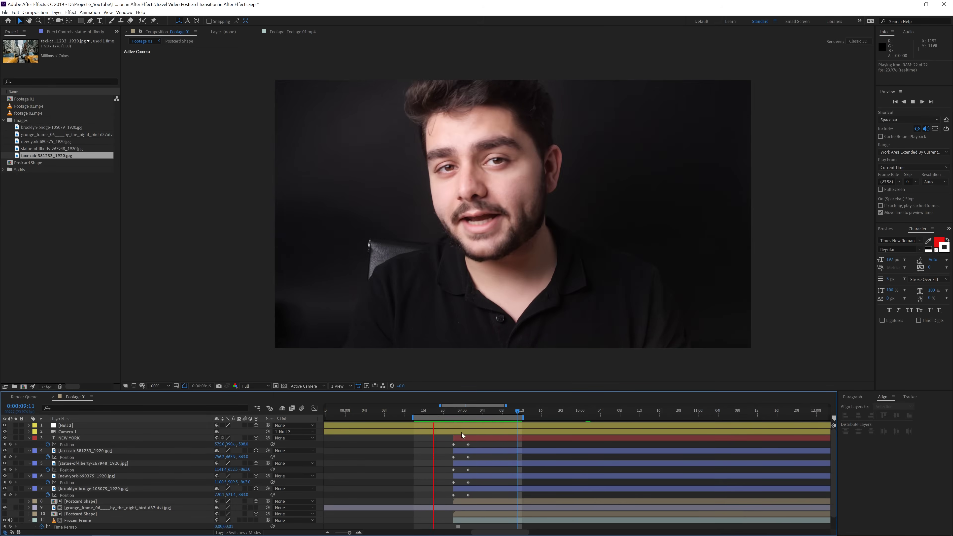
left_click(462, 410)
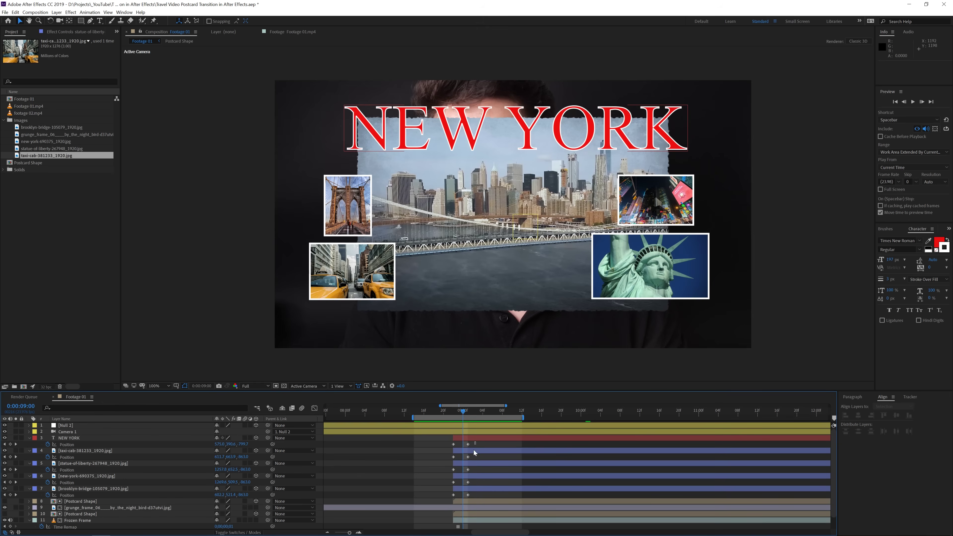
left_click_drag(475, 497, 472, 447)
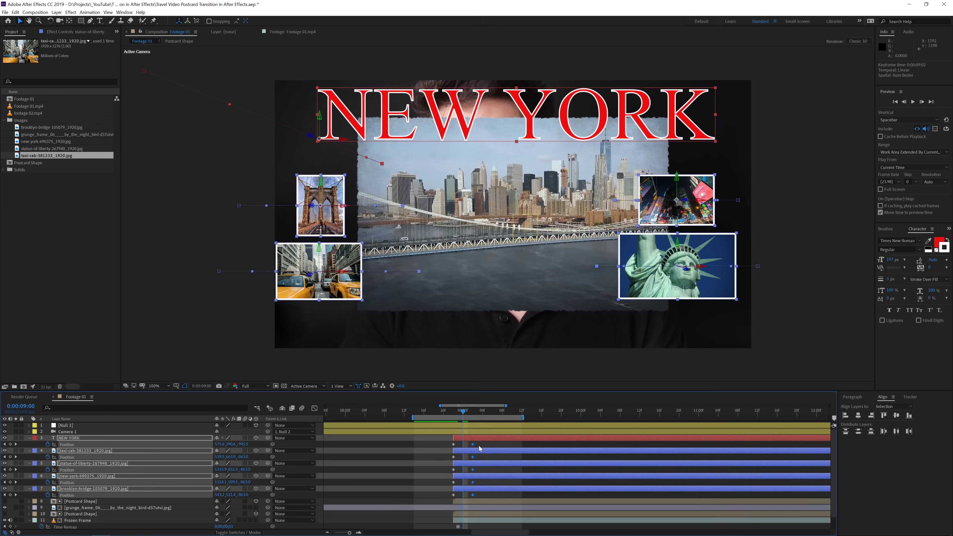
left_click(482, 445)
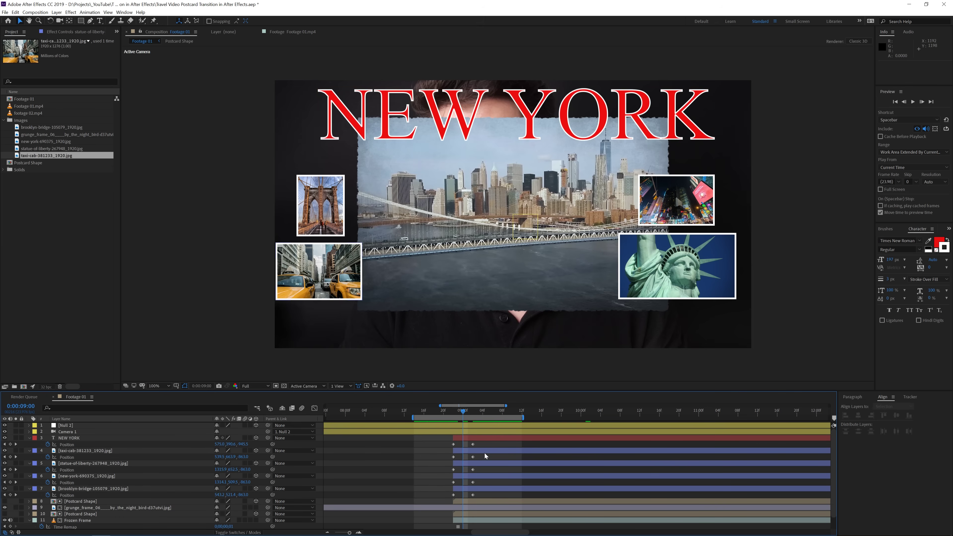
Step: Stagger the photos' Position keyframes three frames apart in layer order after the title, and preview them over an extended work area
left_click(475, 443)
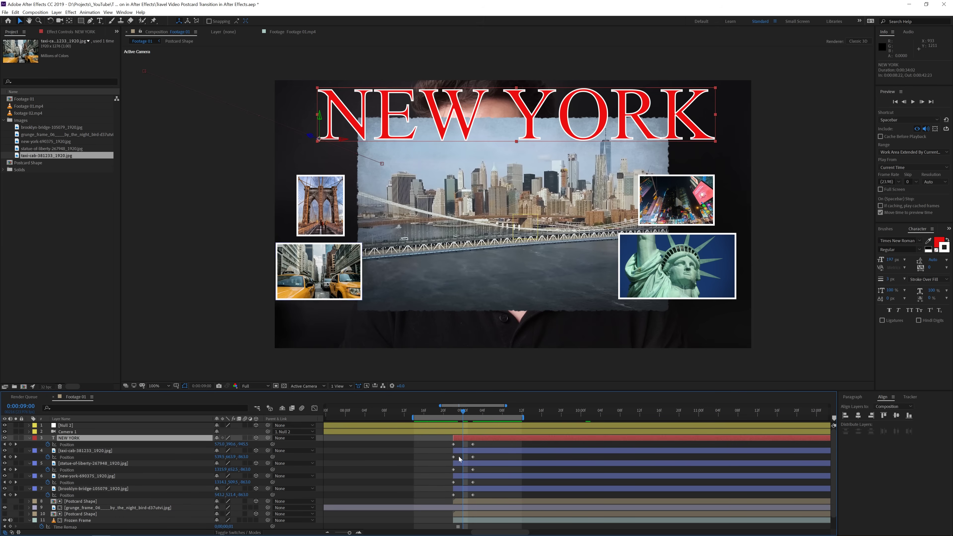
left_click_drag(481, 456, 515, 497)
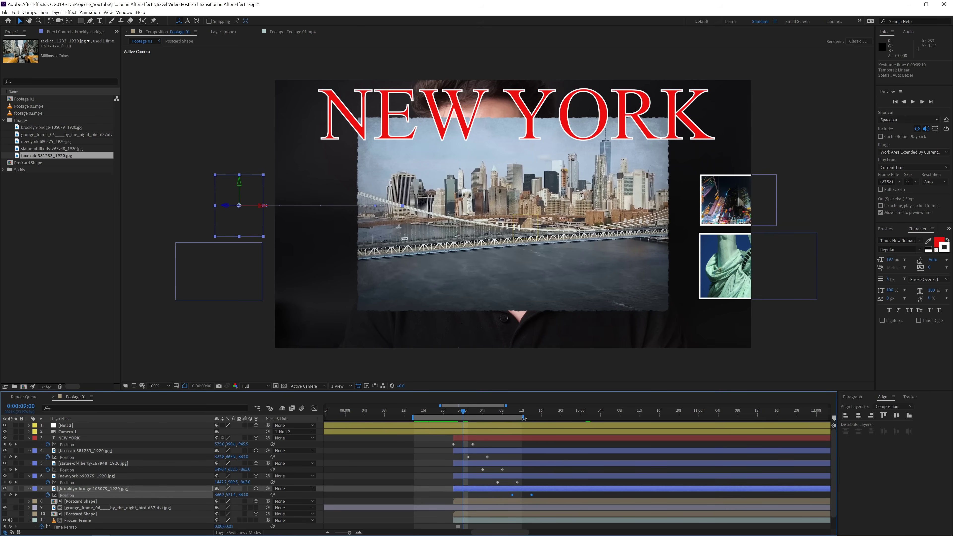
left_click_drag(524, 419, 581, 418)
key("space")
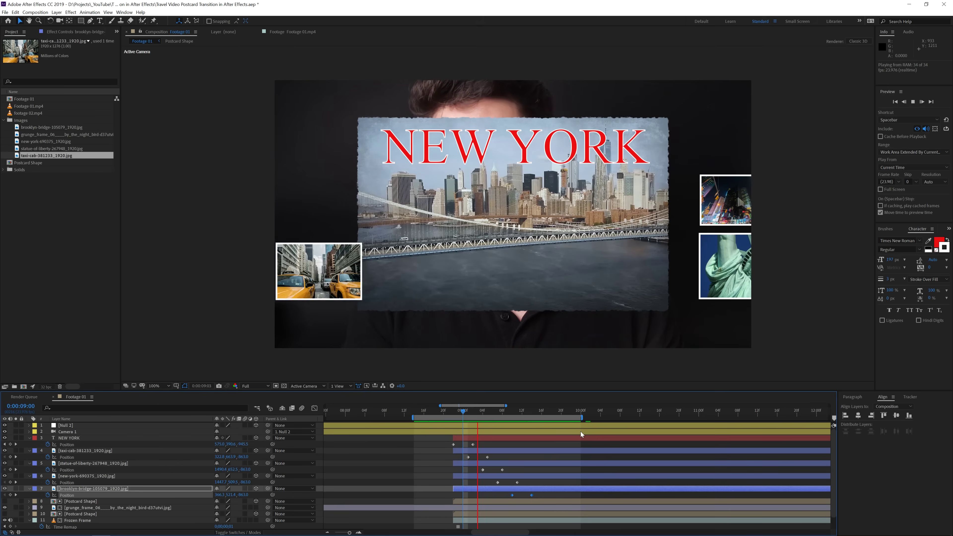
key("space")
Step: Apply Easy Ease to all Position keyframes of the title and four photos and preview the eased entrance
left_click_drag(496, 411, 448, 503)
right_click(453, 444)
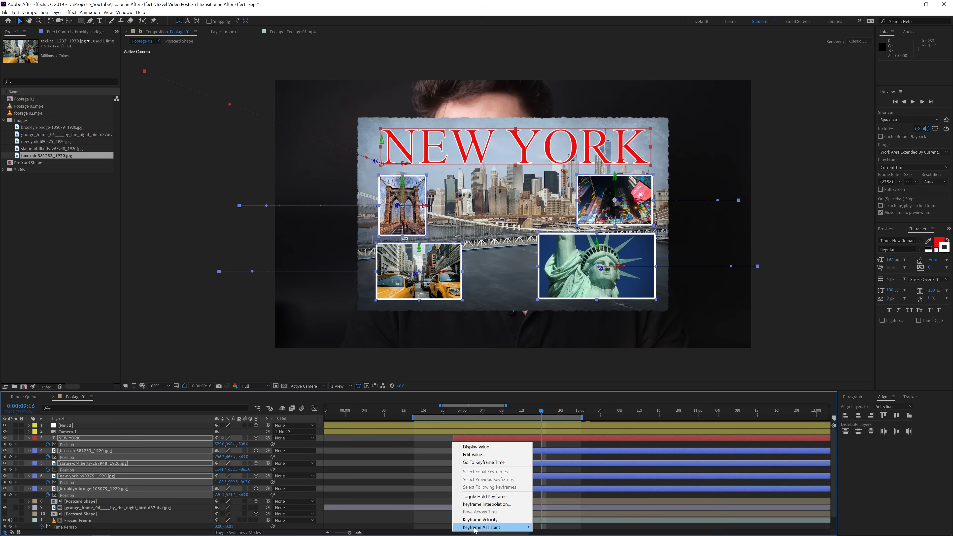
mouse_move(474, 527)
left_click(560, 482)
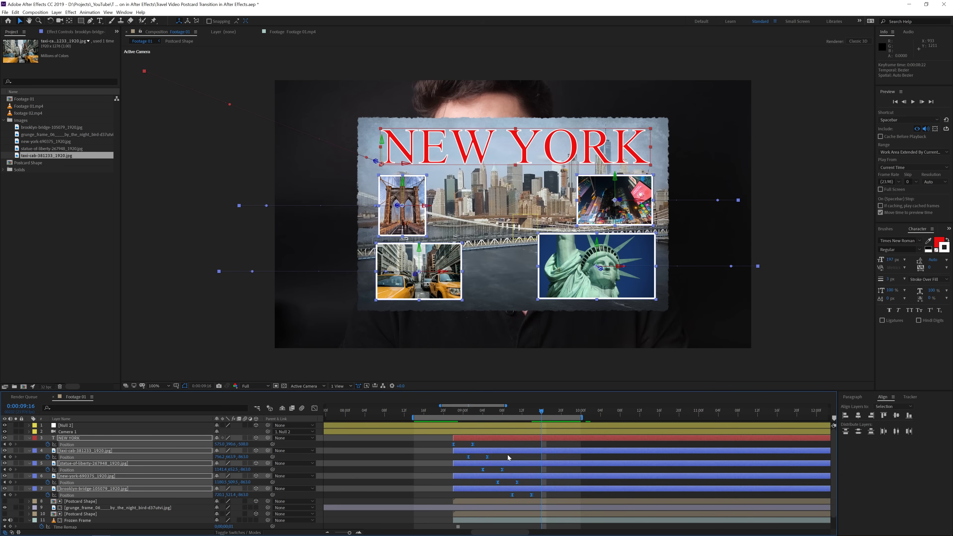
key("space")
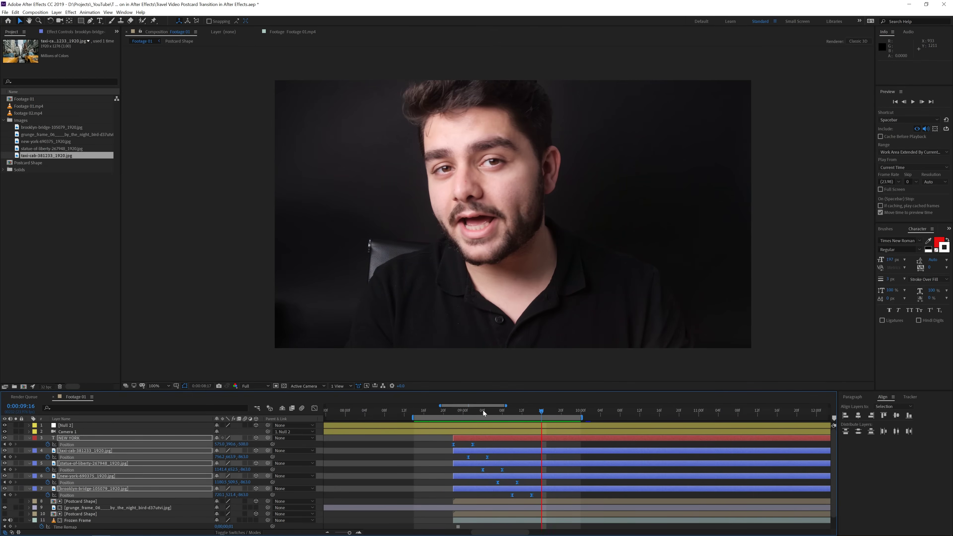
left_click(487, 410)
mouse_move(492, 408)
left_mouse_down()
mouse_move(509, 413)
mouse_move(497, 412)
left_mouse_up()
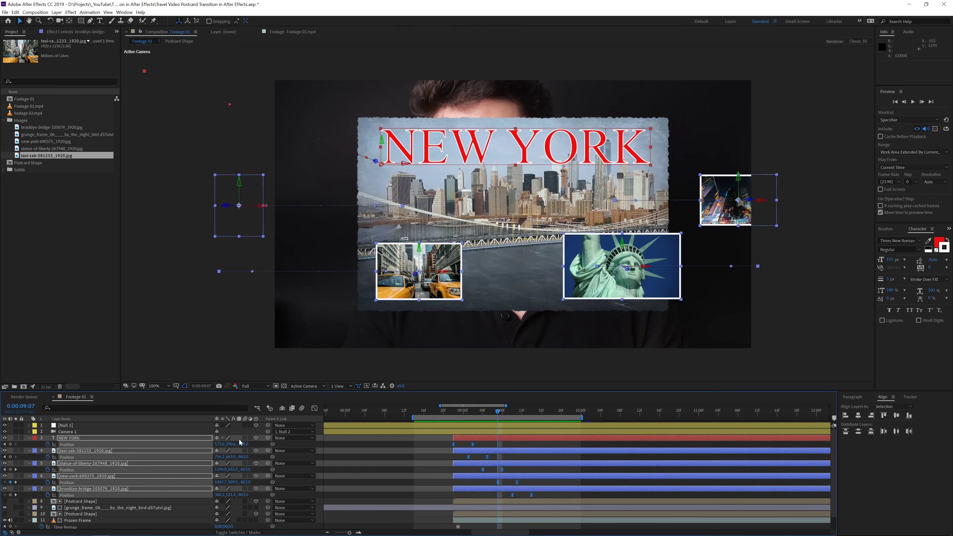
Step: Enable motion blur for the title and four photo layers and for the composition, and preview the blurred entrance
left_click(246, 439)
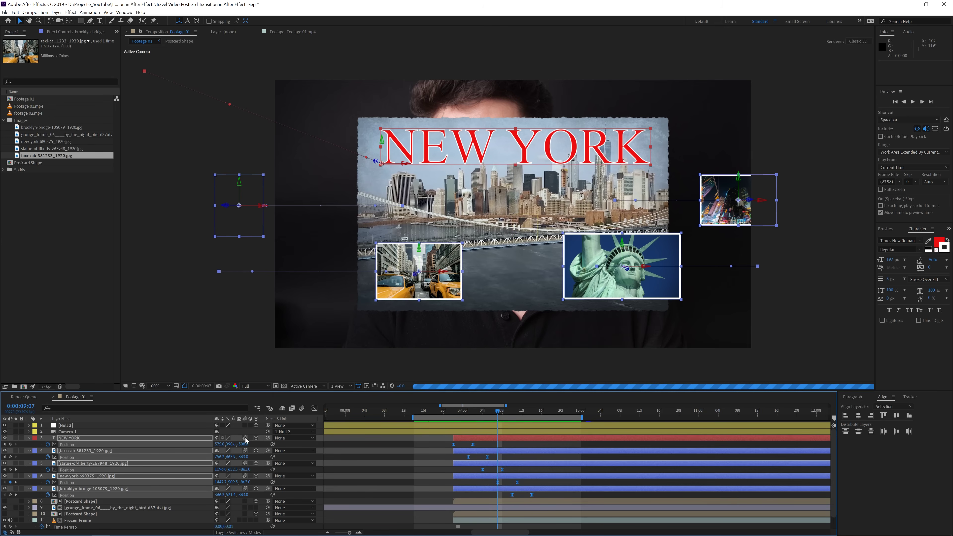
left_click(301, 409)
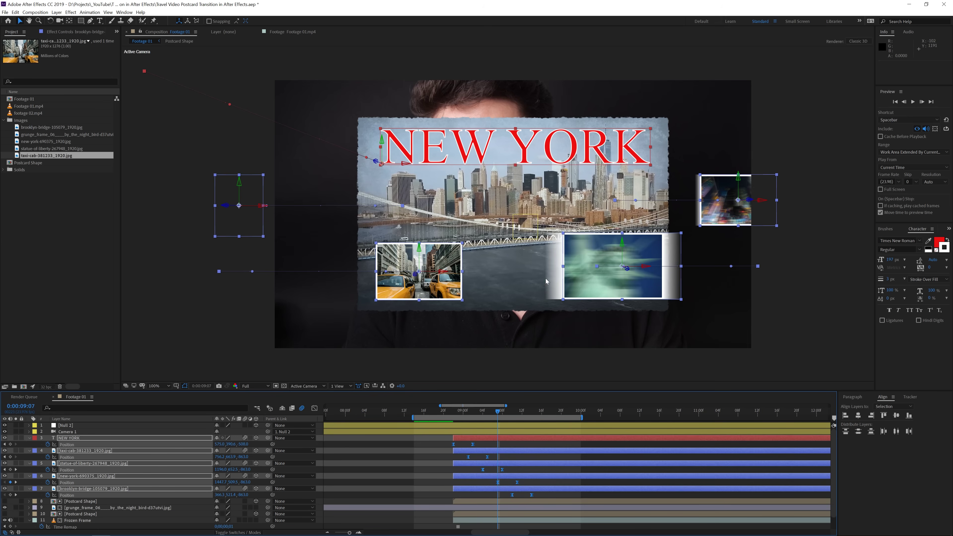
key("space")
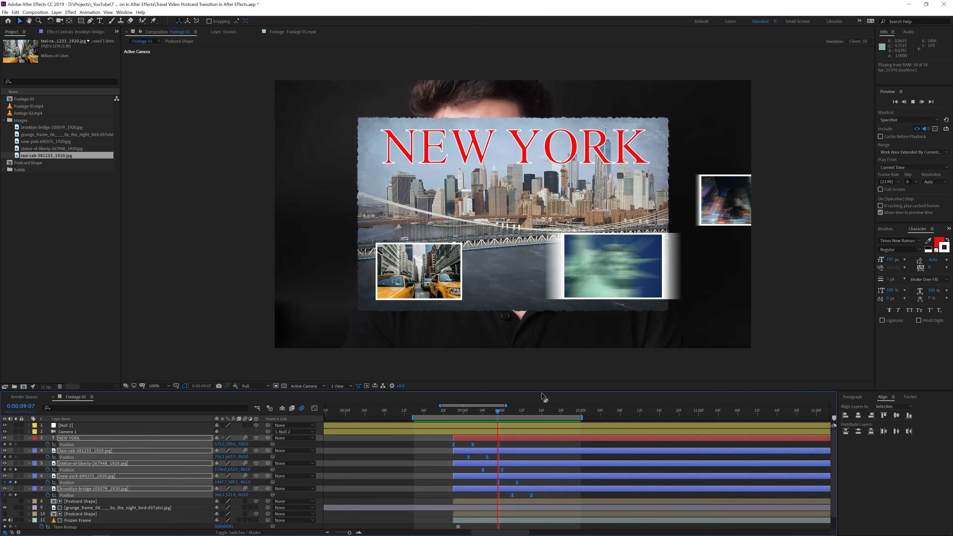
left_click_drag(497, 411, 448, 412)
key("space")
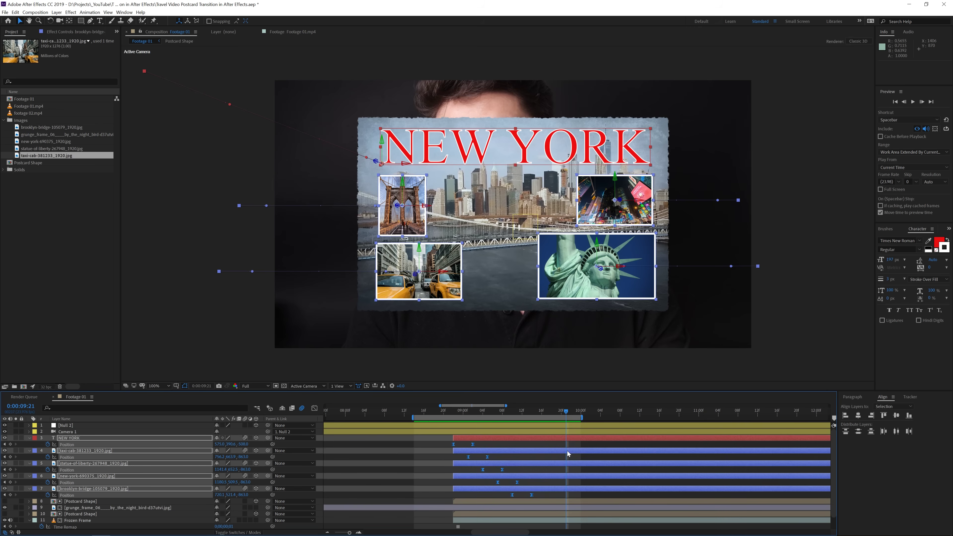
Step: Keyframe Null 2's Position at 0:00:09:21, and at 0:00:10:17 increase its Z value until the postcard background fills the frame
left_click(72, 428)
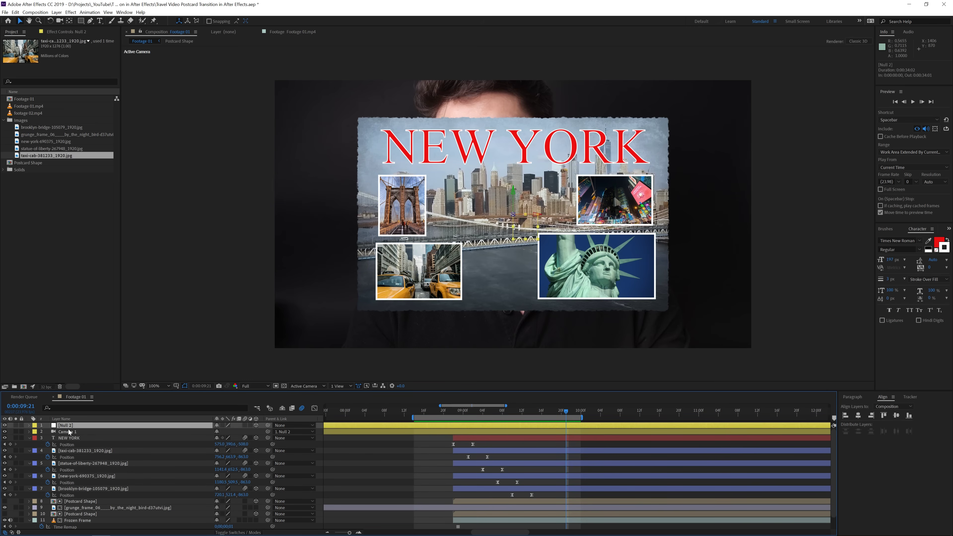
key("p")
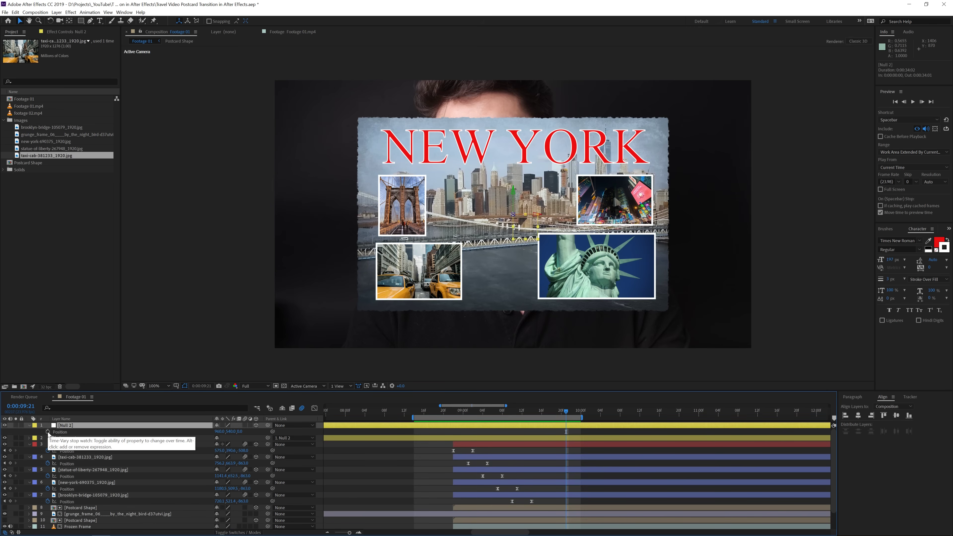
left_click(47, 432)
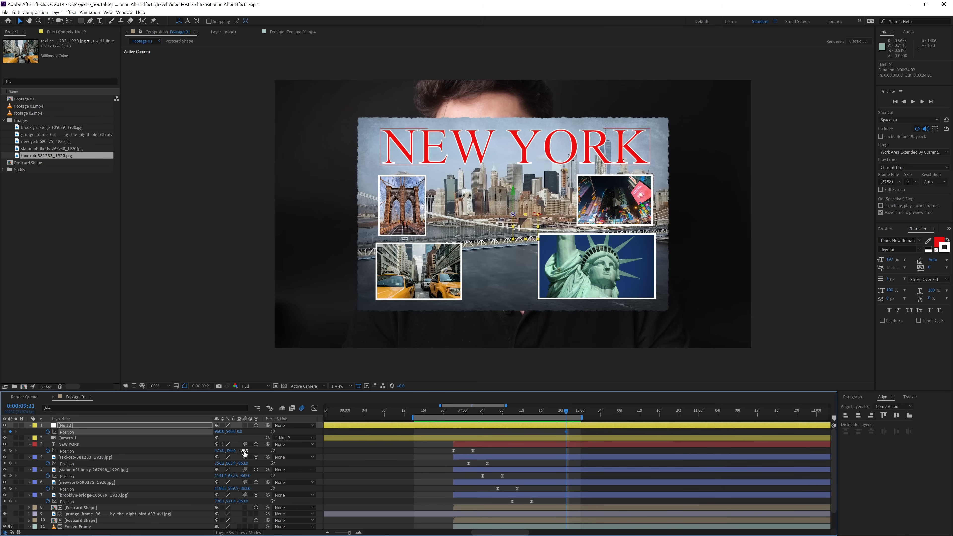
key("space")
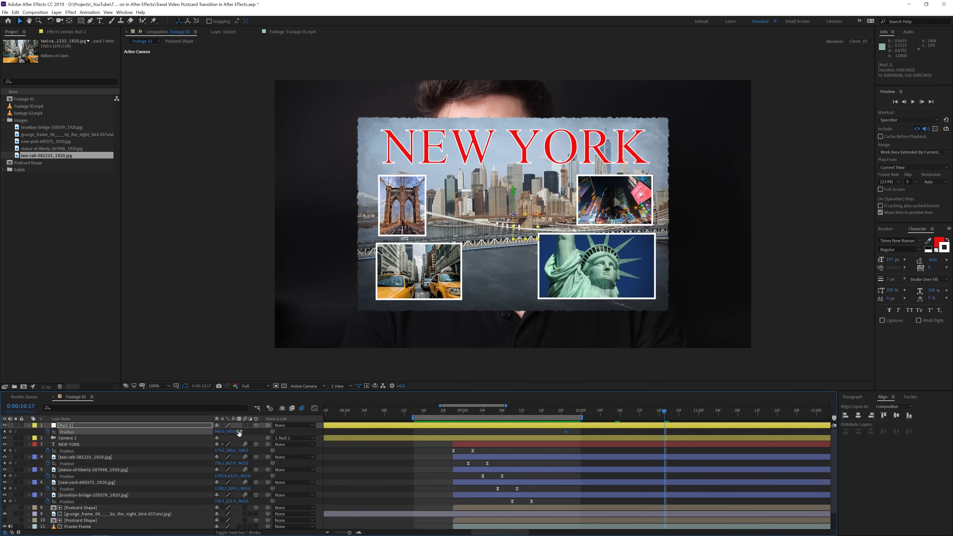
left_click_drag(239, 431, 579, 434)
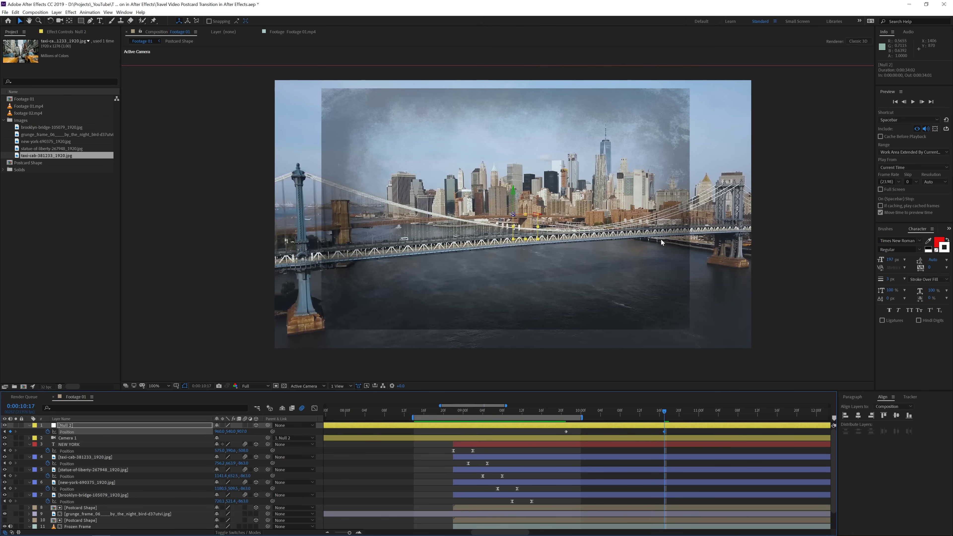
Step: Keyframe the grunge frame layer's Opacity to fade to 0% from 0:00:10:00 to 0:00:10:03, and extend the work area beyond the fade
scroll(646, 474, "down", 1)
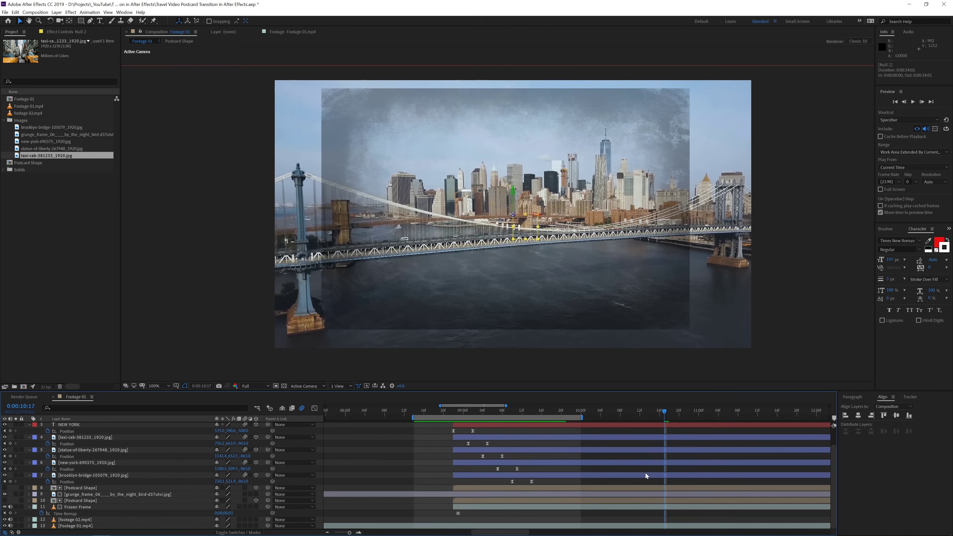
left_click(598, 415)
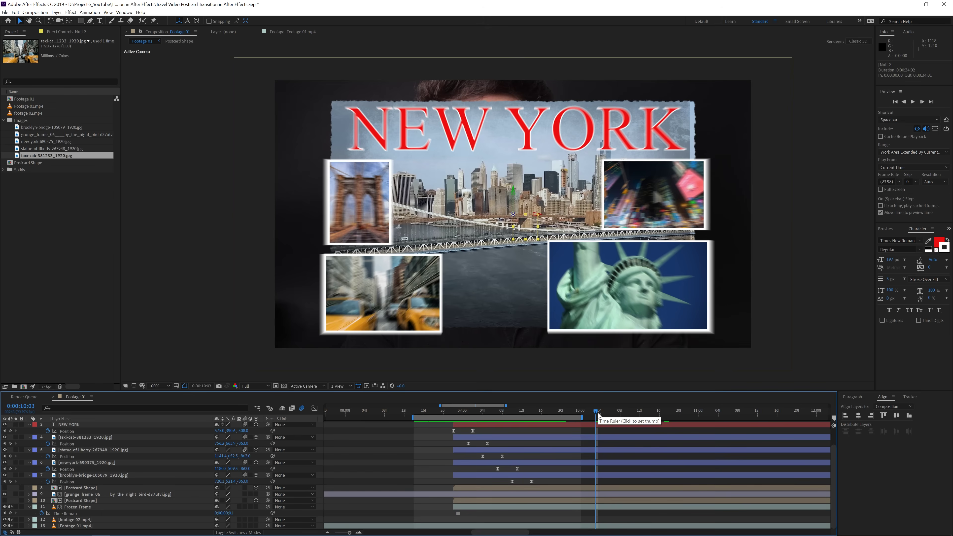
left_click(76, 495)
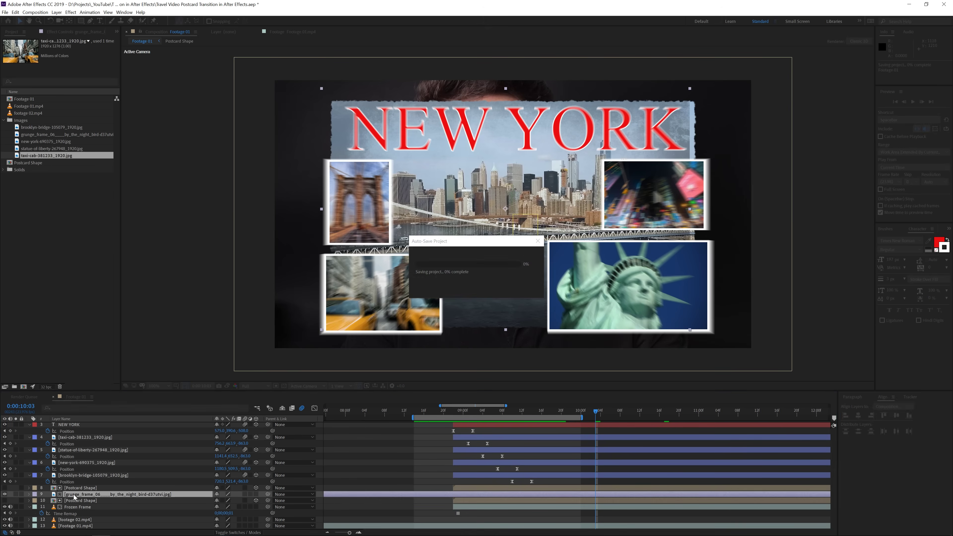
key("t")
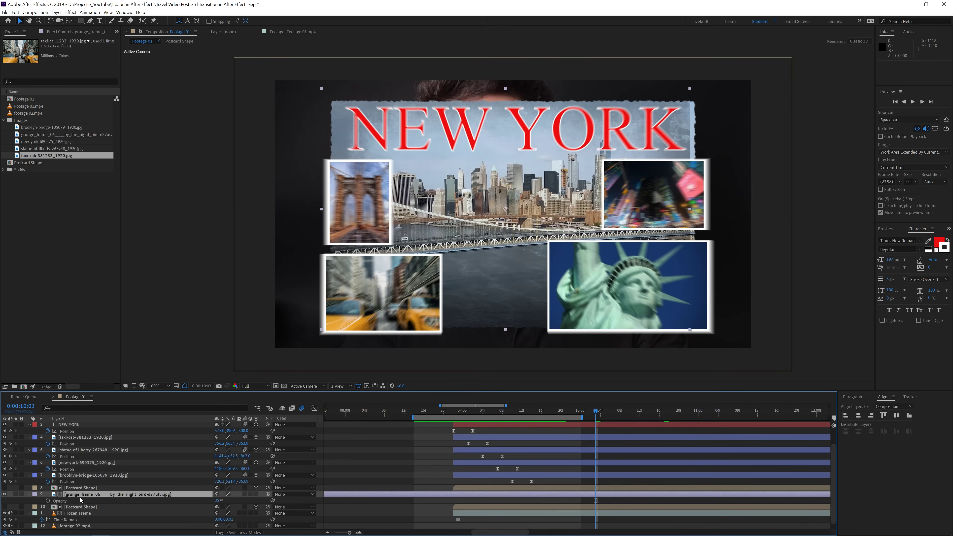
left_click(47, 501)
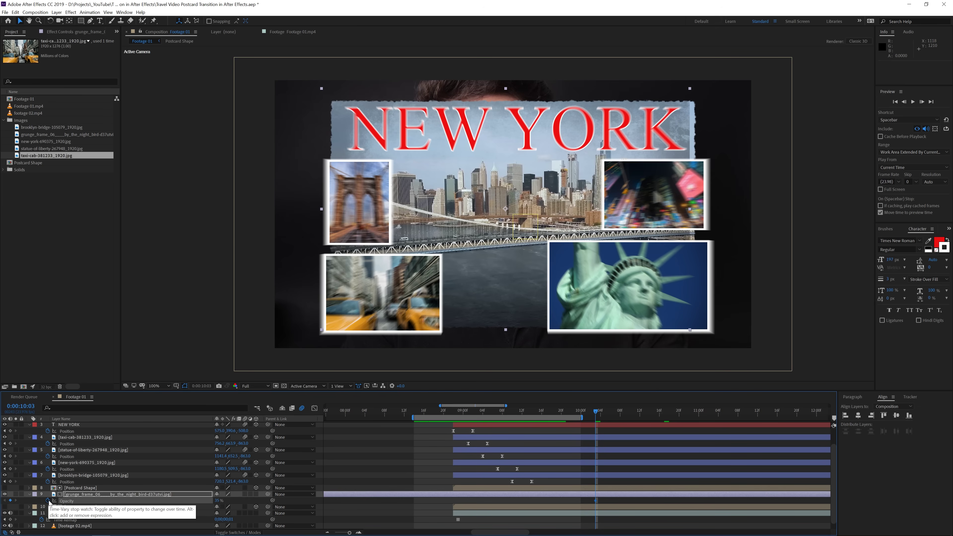
key("space")
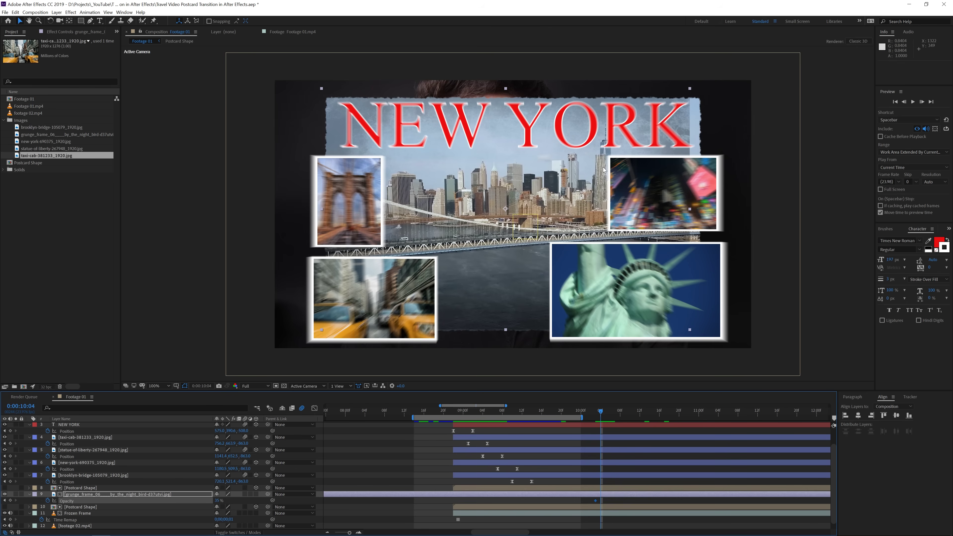
left_click_drag(219, 501, 204, 501)
left_click_drag(596, 501, 581, 501)
left_click_drag(582, 417, 631, 417)
left_click_drag(600, 500, 595, 501)
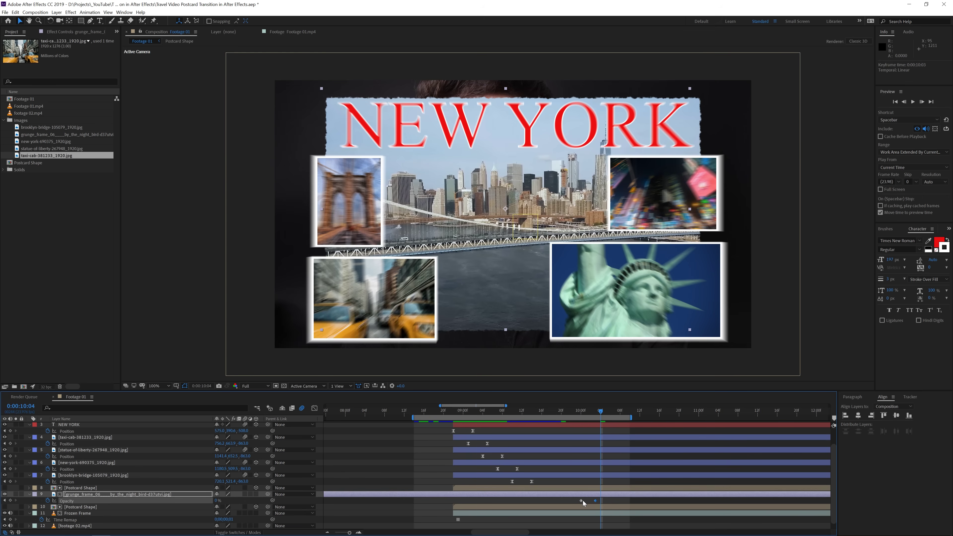
Step: Extend the work area past 0:00:11:00 and preview the camera push with the grunge fade
left_click_drag(596, 418, 606, 419)
key("space")
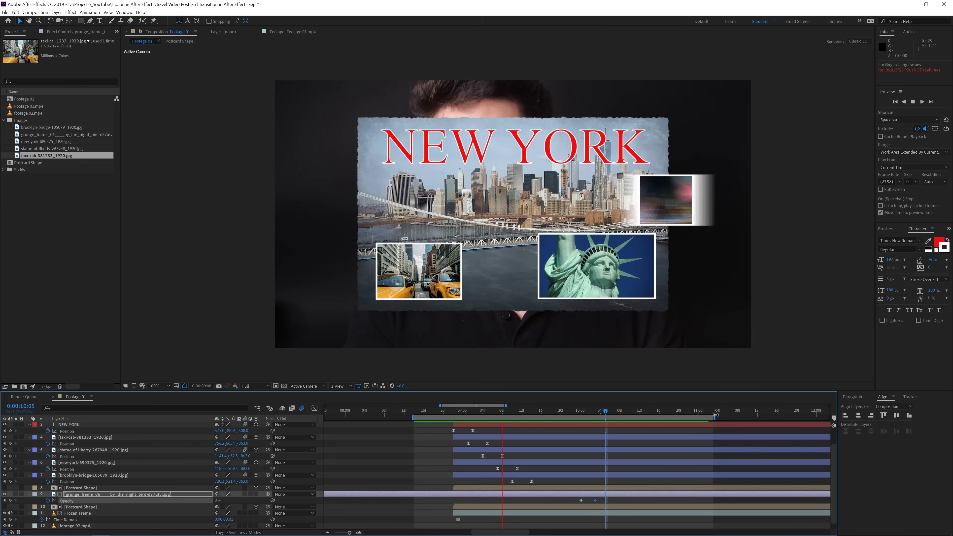
key("space")
Step: Trim the Frozen Frame layer to end at 0:00:10:03 and move Footage 02.mp4 to start at 0:00:10:04
mouse_move(599, 409)
left_mouse_down()
mouse_move(641, 411)
mouse_move(595, 424)
left_mouse_up()
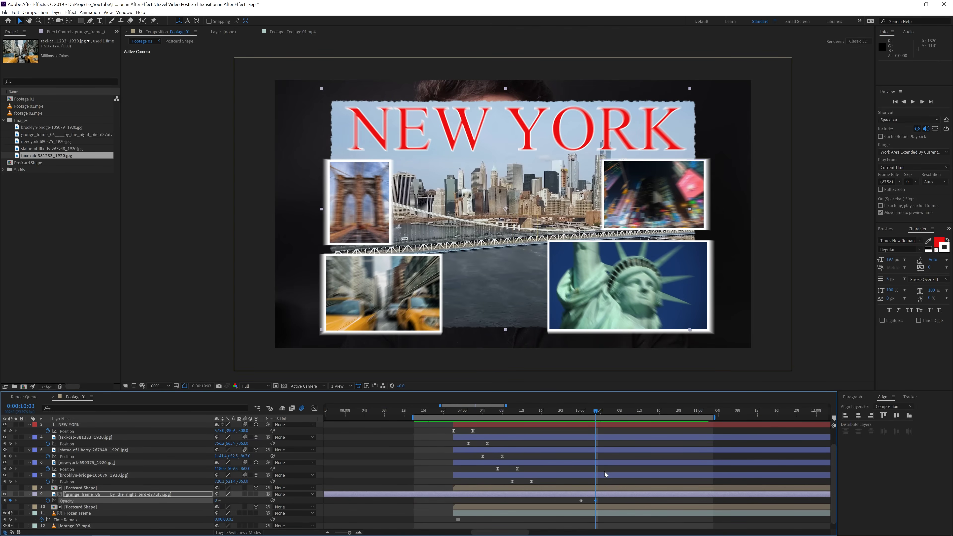
scroll(603, 470, "down", 1)
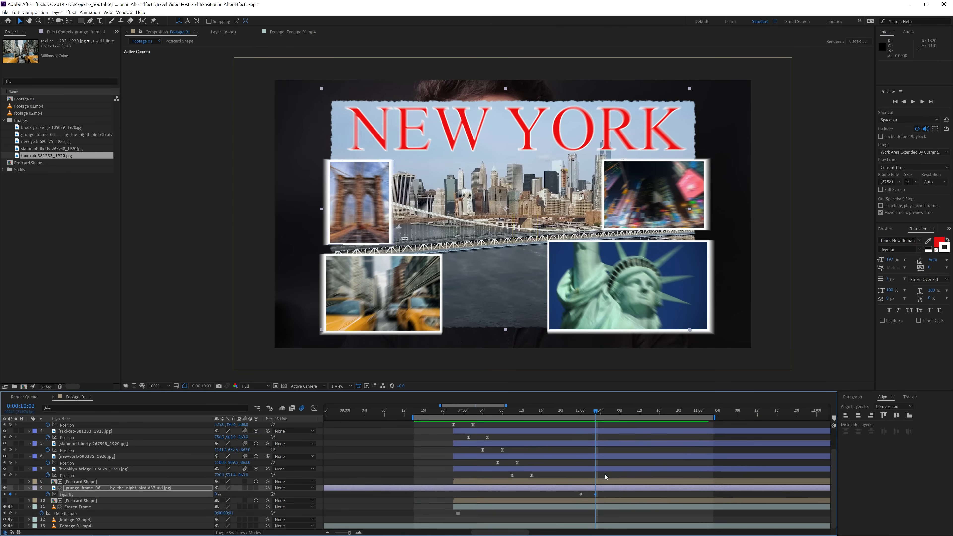
left_click(592, 508)
left_click(328, 532)
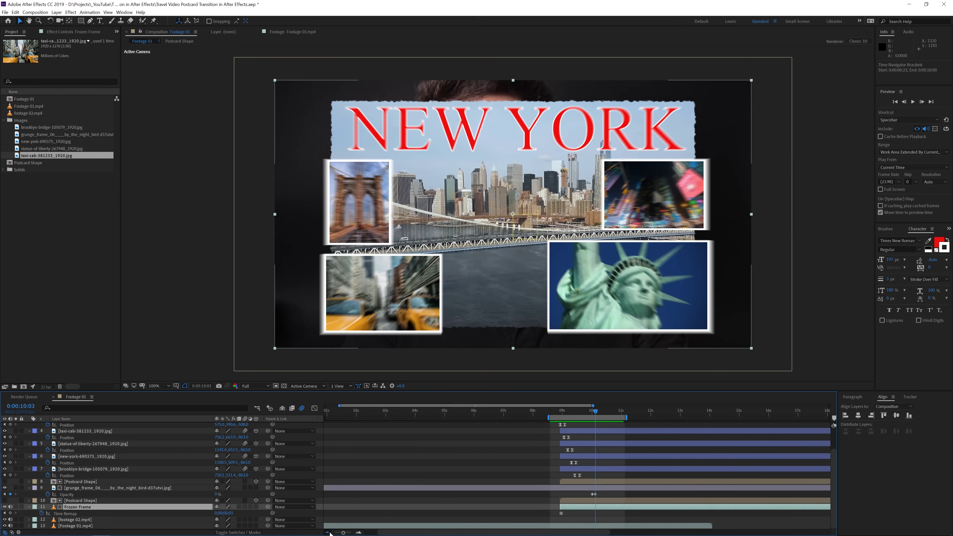
left_click_drag(703, 507, 520, 511)
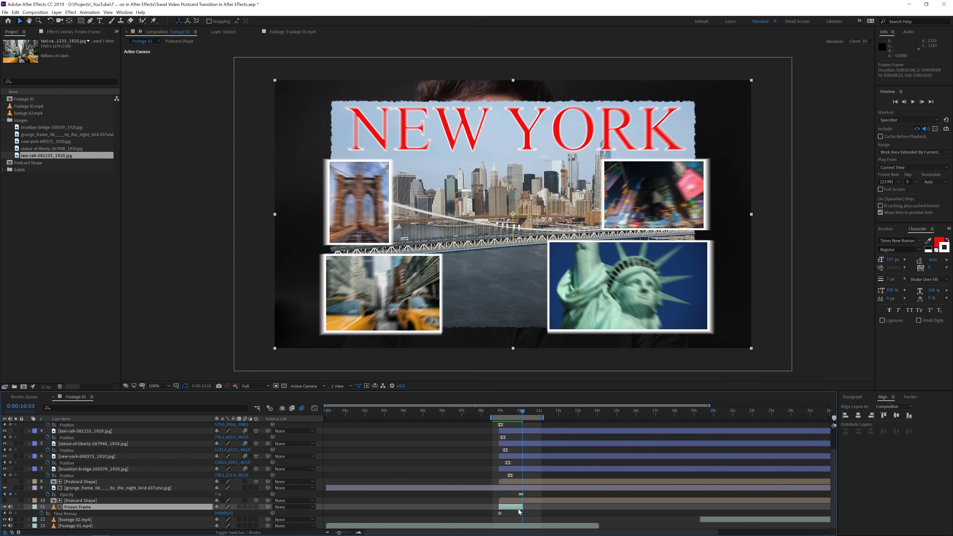
left_click(710, 521)
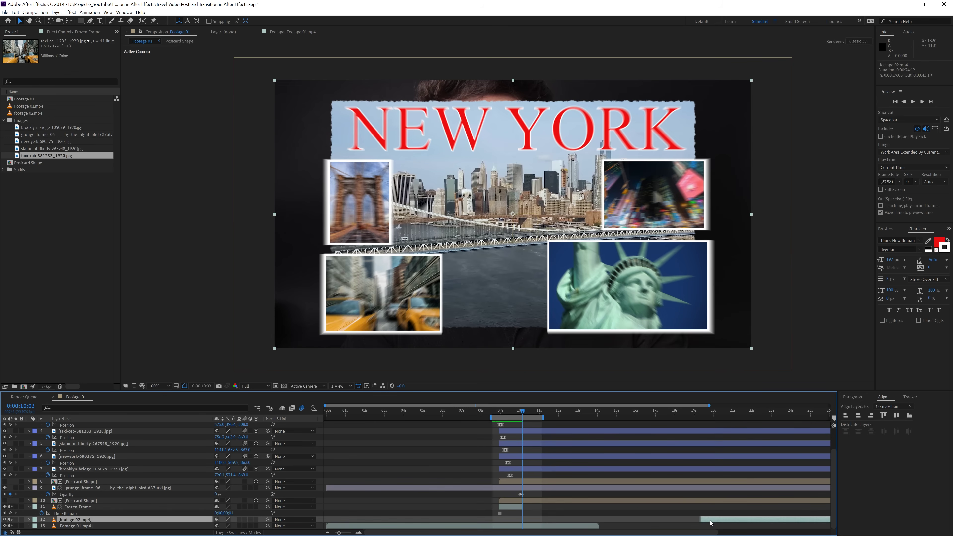
left_click_drag(711, 523, 573, 524)
left_click_drag(544, 523, 534, 524)
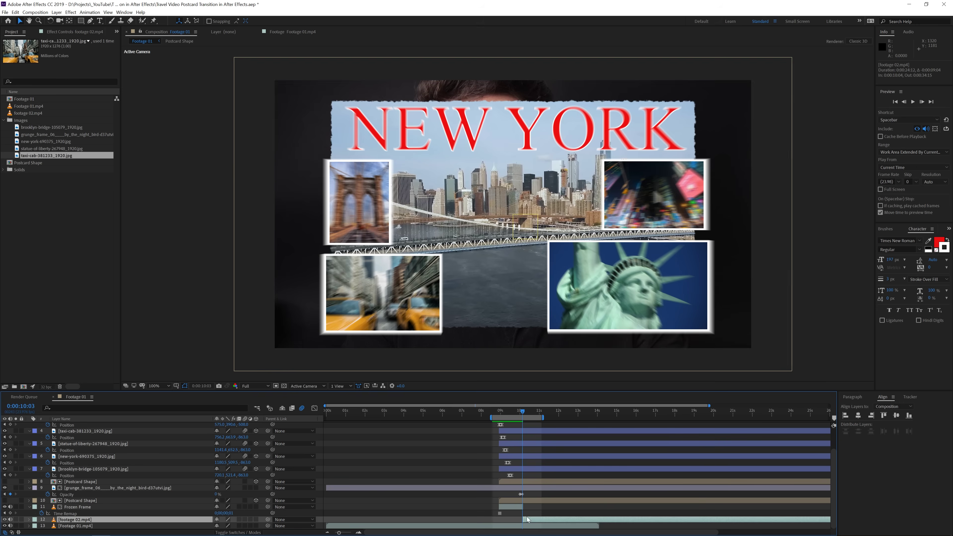
Step: Extend the work area to about 0:00:12:00, preview the cut to the aerial footage, and inspect the frame at 0:00:10:04
key("space")
left_click_drag(544, 417, 557, 429)
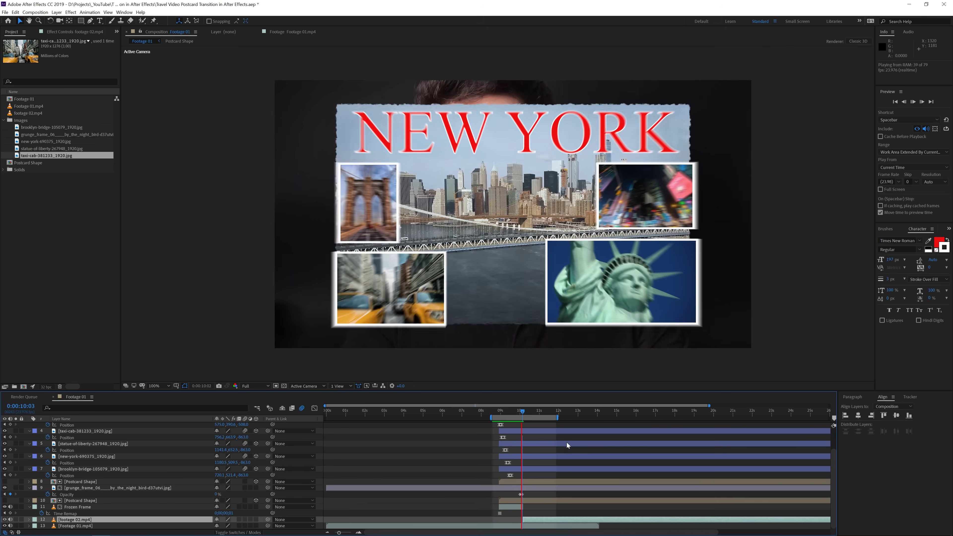
left_click(521, 501)
left_click_drag(529, 439, 527, 521)
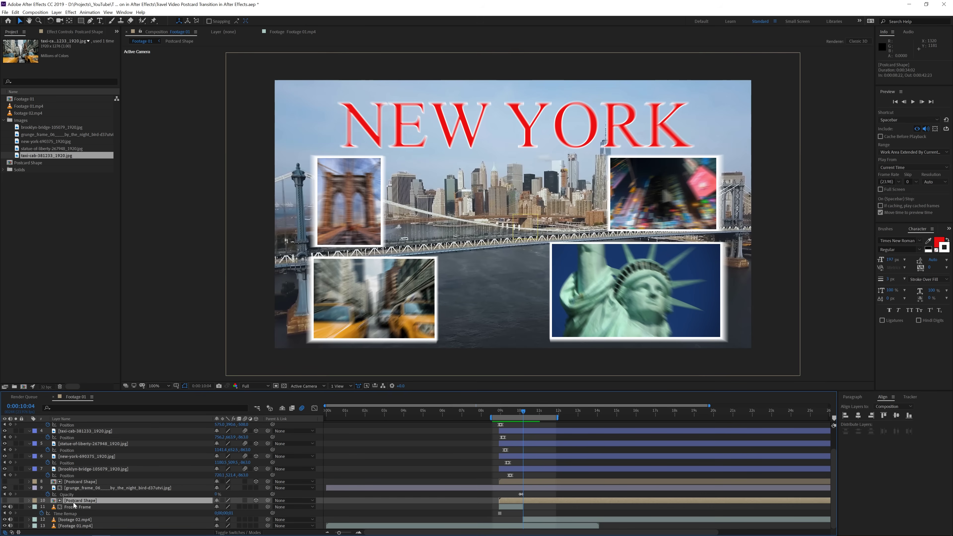
Step: Duplicate the lower Postcard Shape layer, place the copy directly above Footage 02.mp4, use it as that footage's Alpha Matte, and preview
key("ctrl+d")
left_click_drag(75, 502, 78, 524)
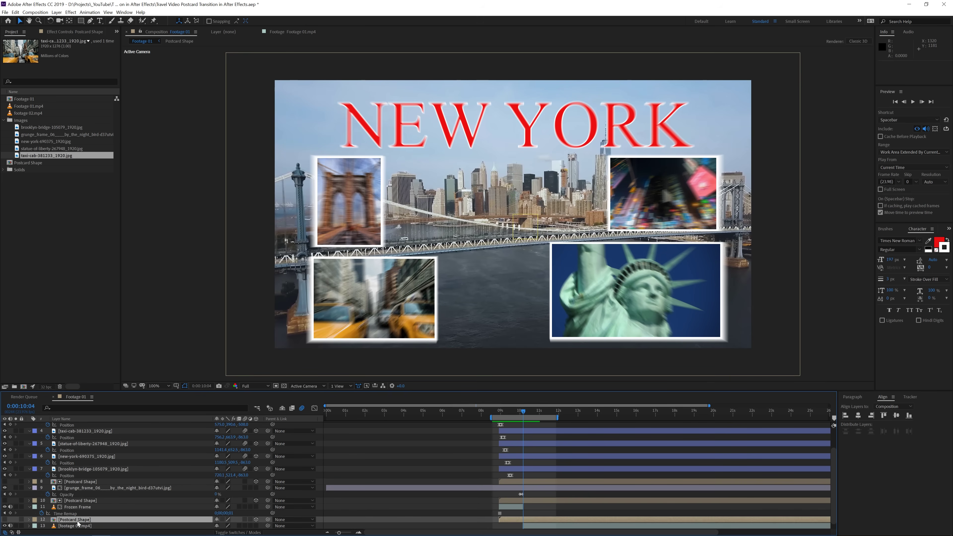
scroll(79, 522, "down", 1)
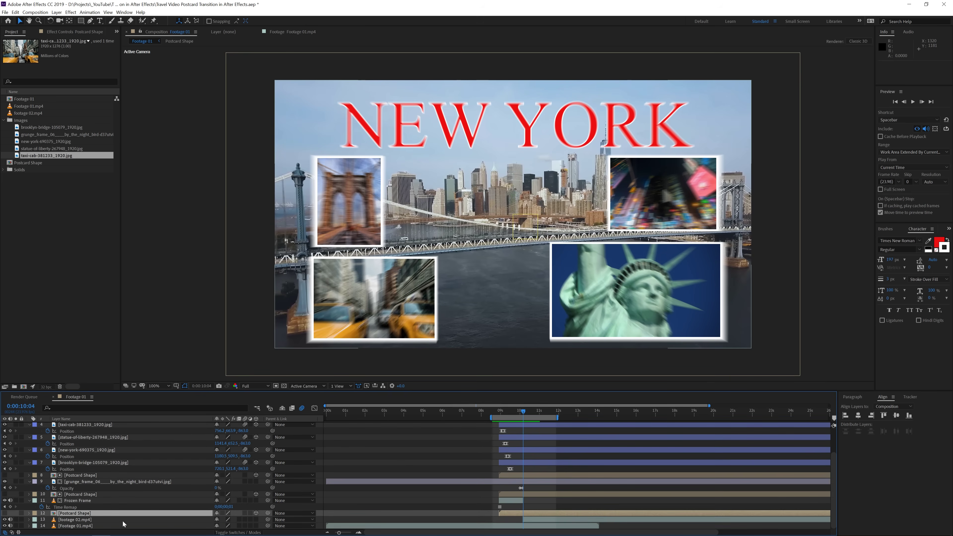
left_click(205, 521)
left_click(224, 533)
left_click(258, 519)
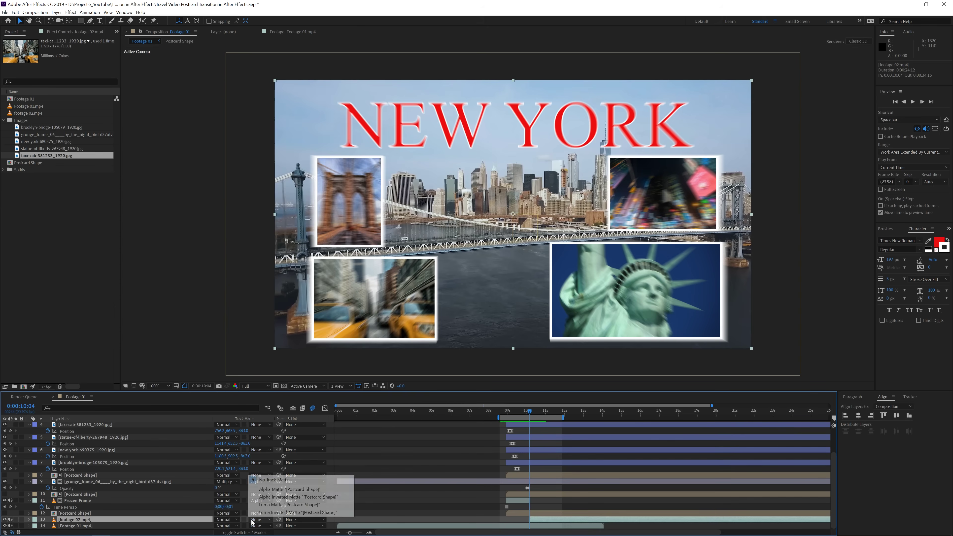
left_click(277, 489)
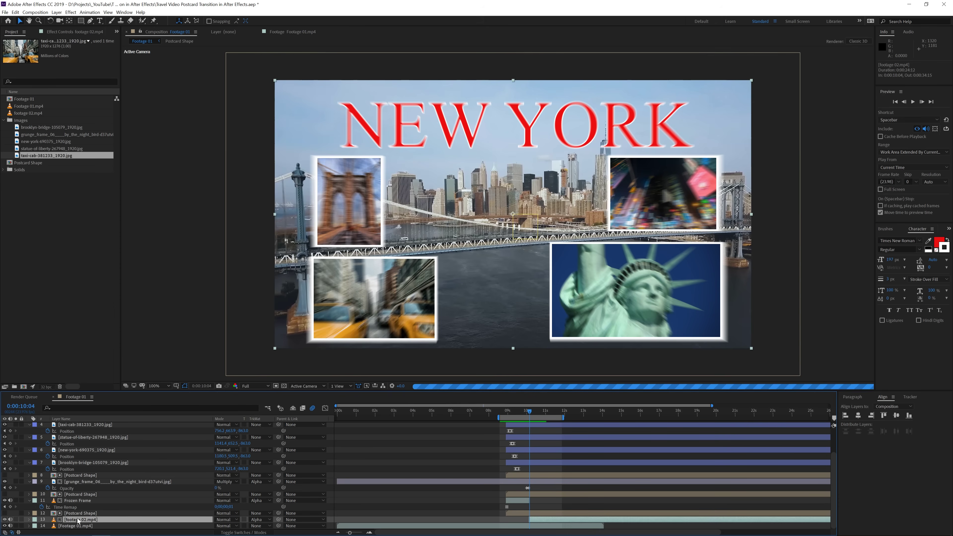
key("space")
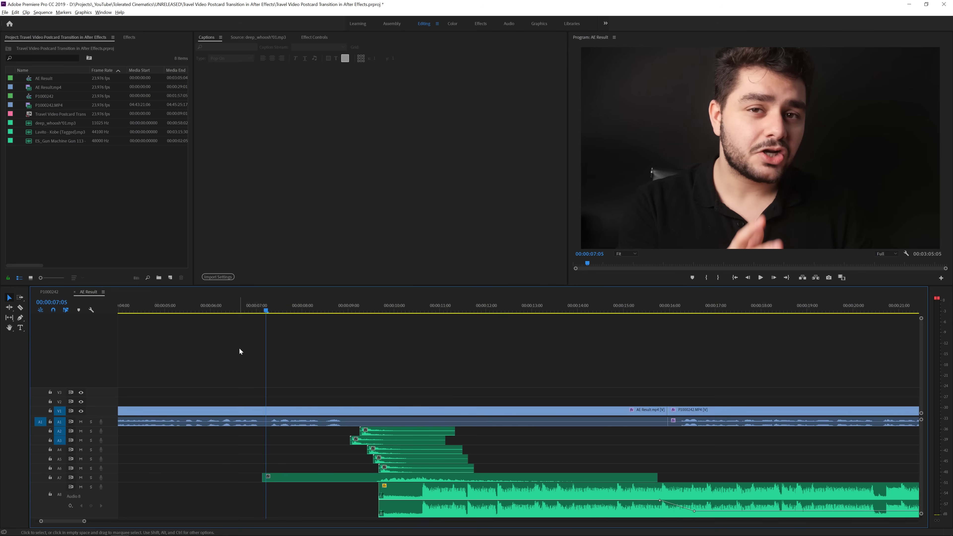
Step: In Premiere Pro, examine how the sound effect clips, whoosh and music line up with the postcard transition in the AE Result sequence
left_click_drag(271, 311, 389, 325)
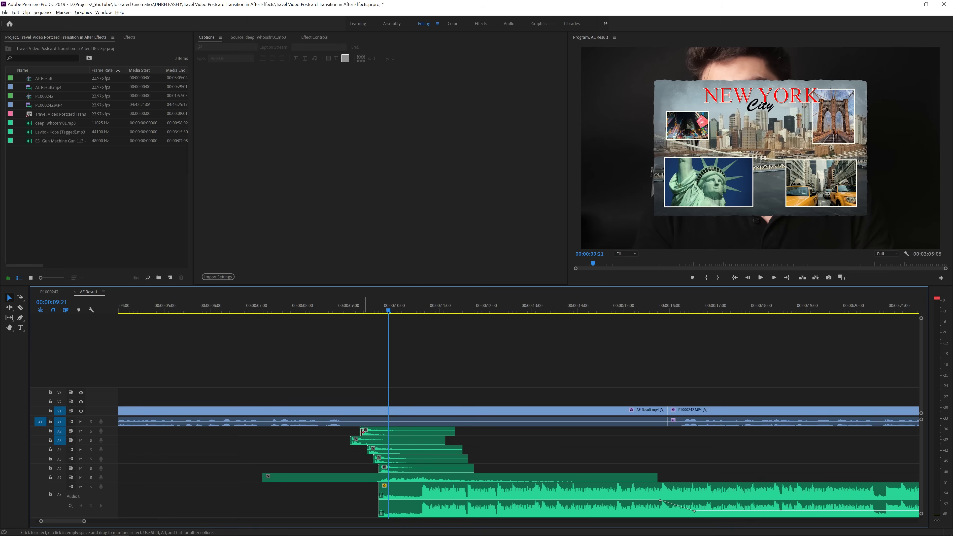
left_click(373, 433)
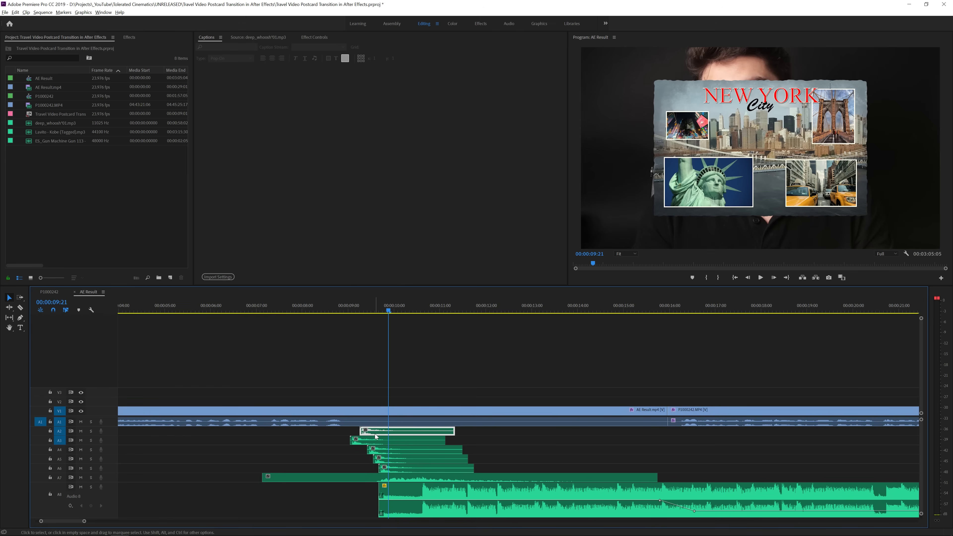
left_click(361, 441)
left_click(373, 450)
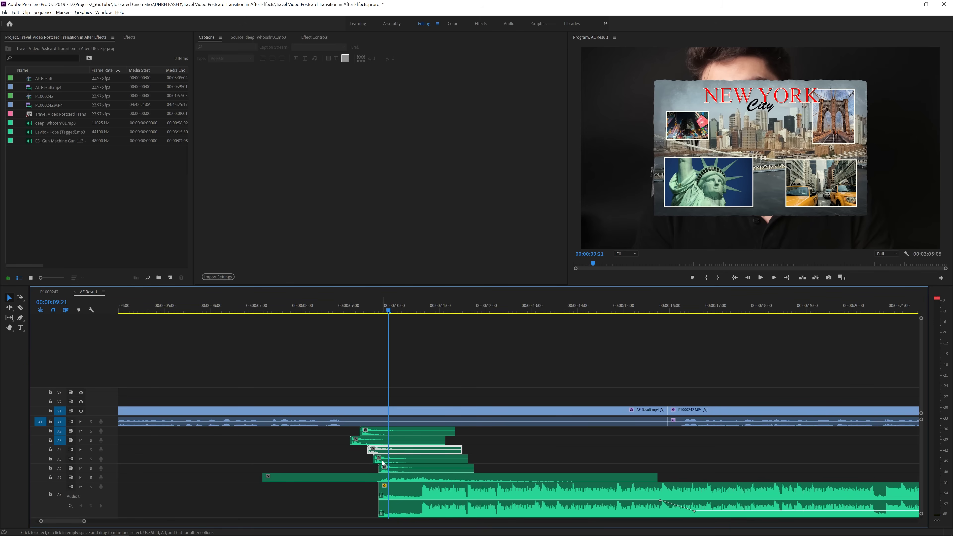
left_click(382, 461)
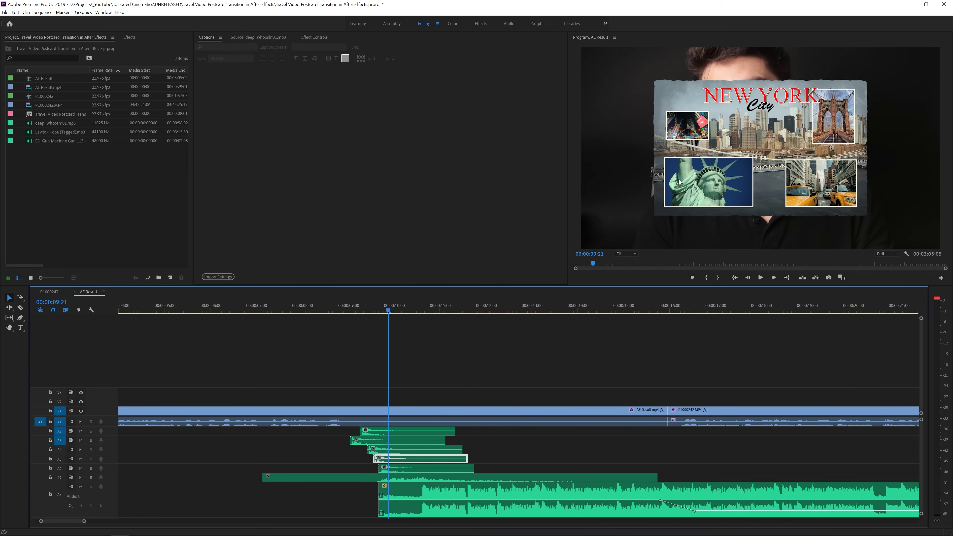
left_click(414, 479)
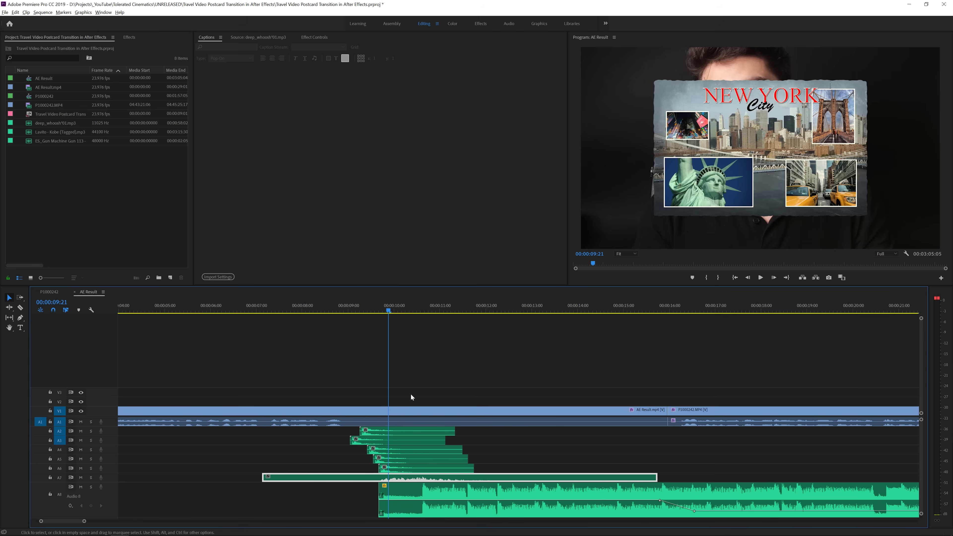
left_click_drag(389, 318, 431, 319)
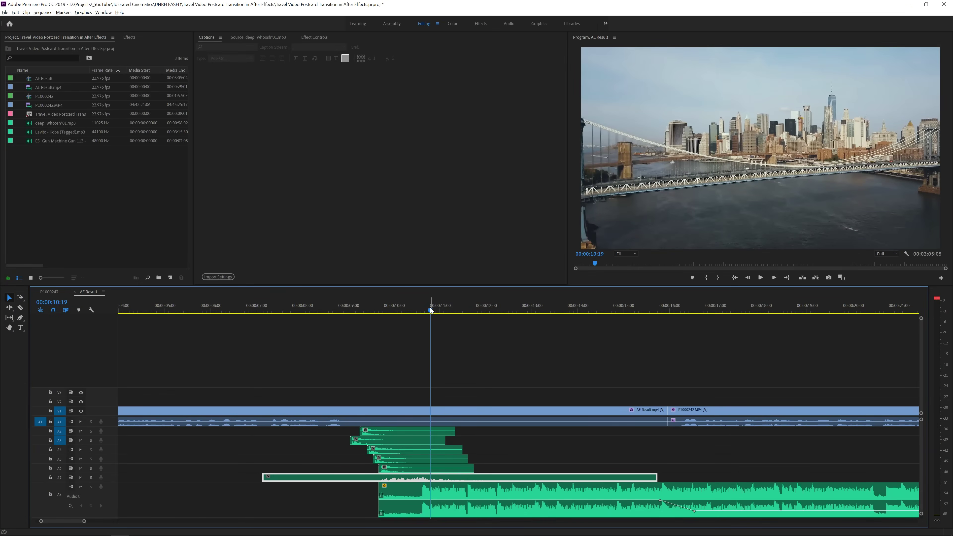
left_click(500, 490)
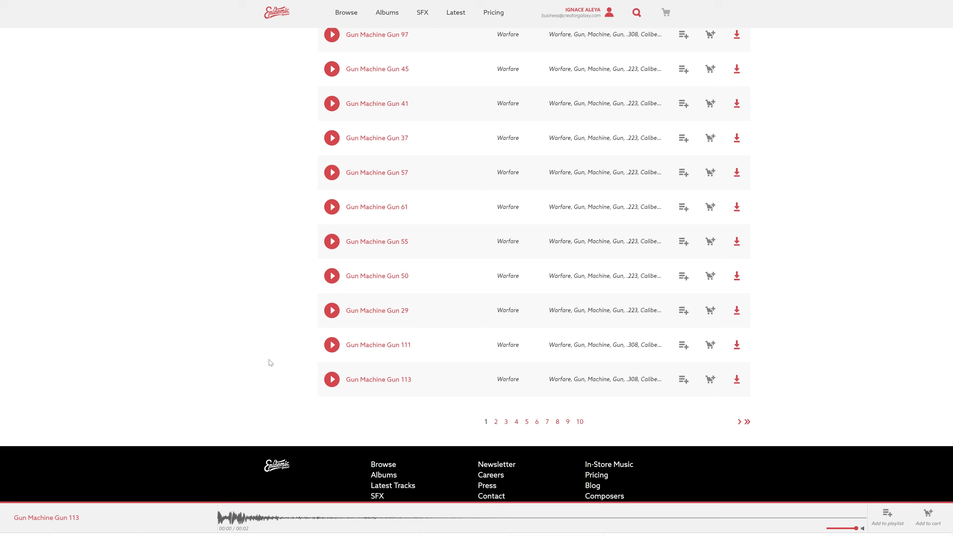
Step: Browse Epidemic Sound's list of Gun Machine Gun sound effects
scroll(145, 287, "up", 10)
scroll(159, 240, "up", 10)
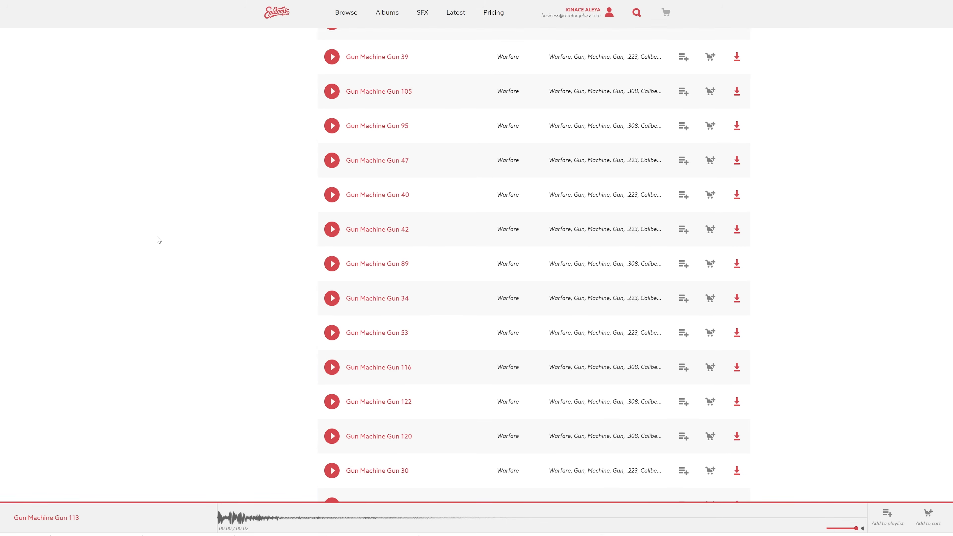
scroll(160, 244, "up", 8)
scroll(165, 250, "down", 15)
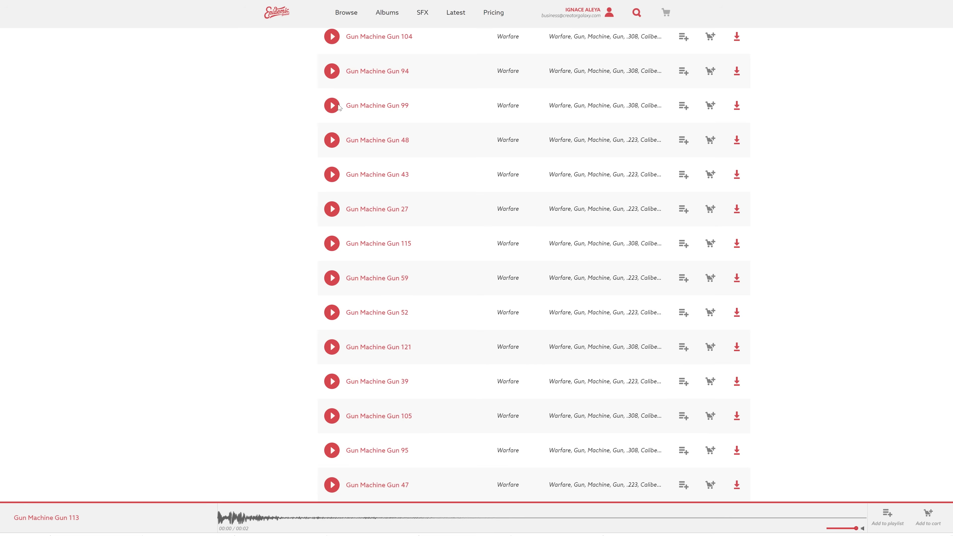